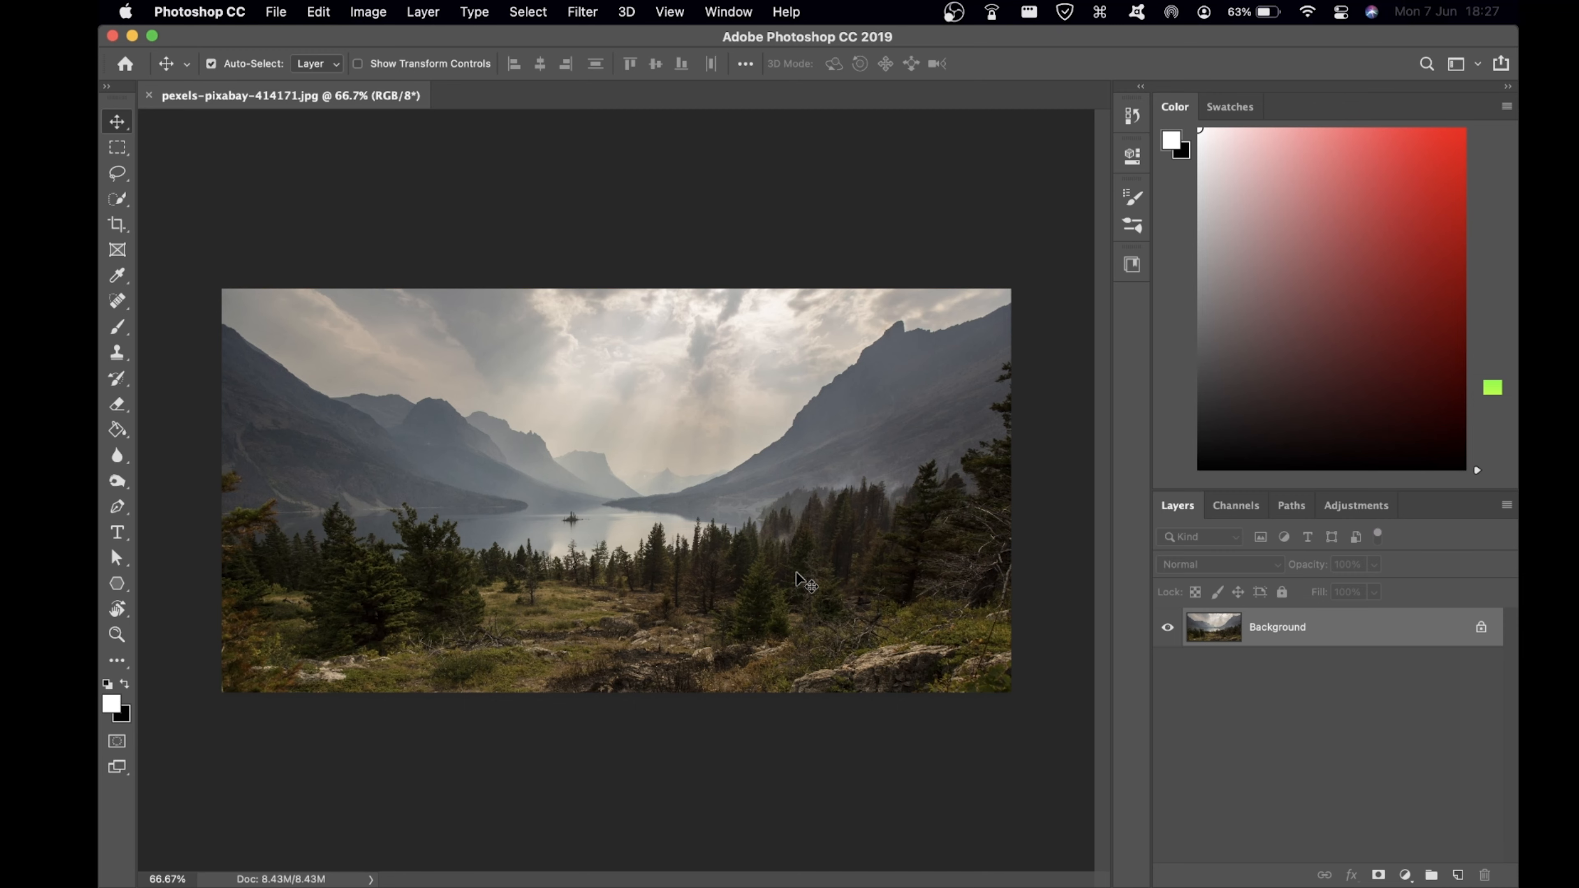
# Add a Curves adjustment layer above the Background landscape photo
pyautogui.scroll(5, 796, 572)
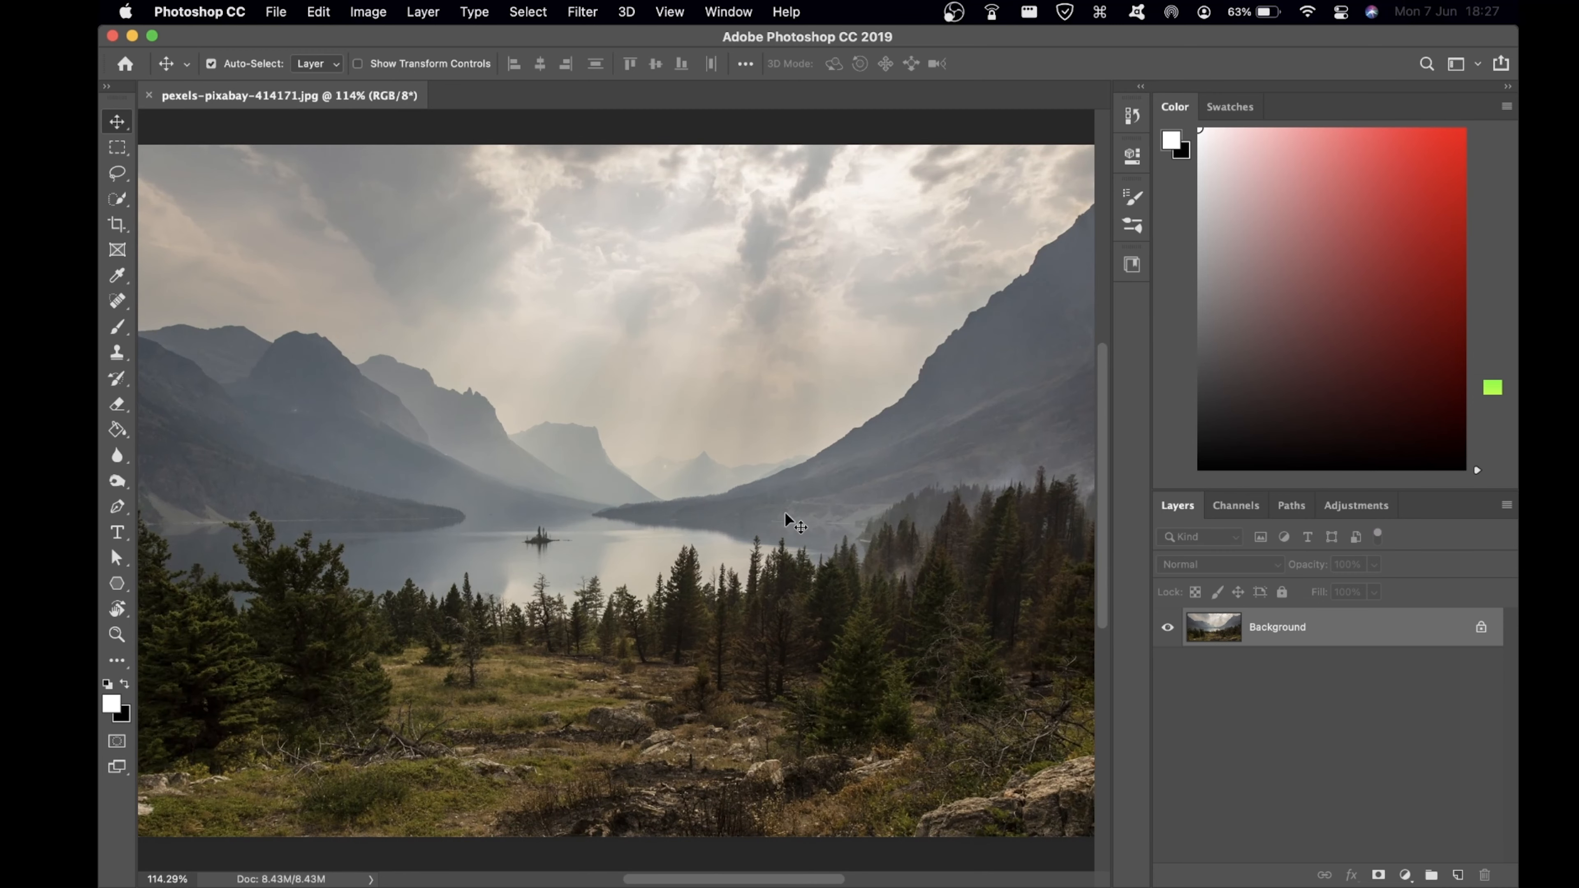
pyautogui.scroll(-2, 733, 551)
pyautogui.hscroll(3, 733, 551)
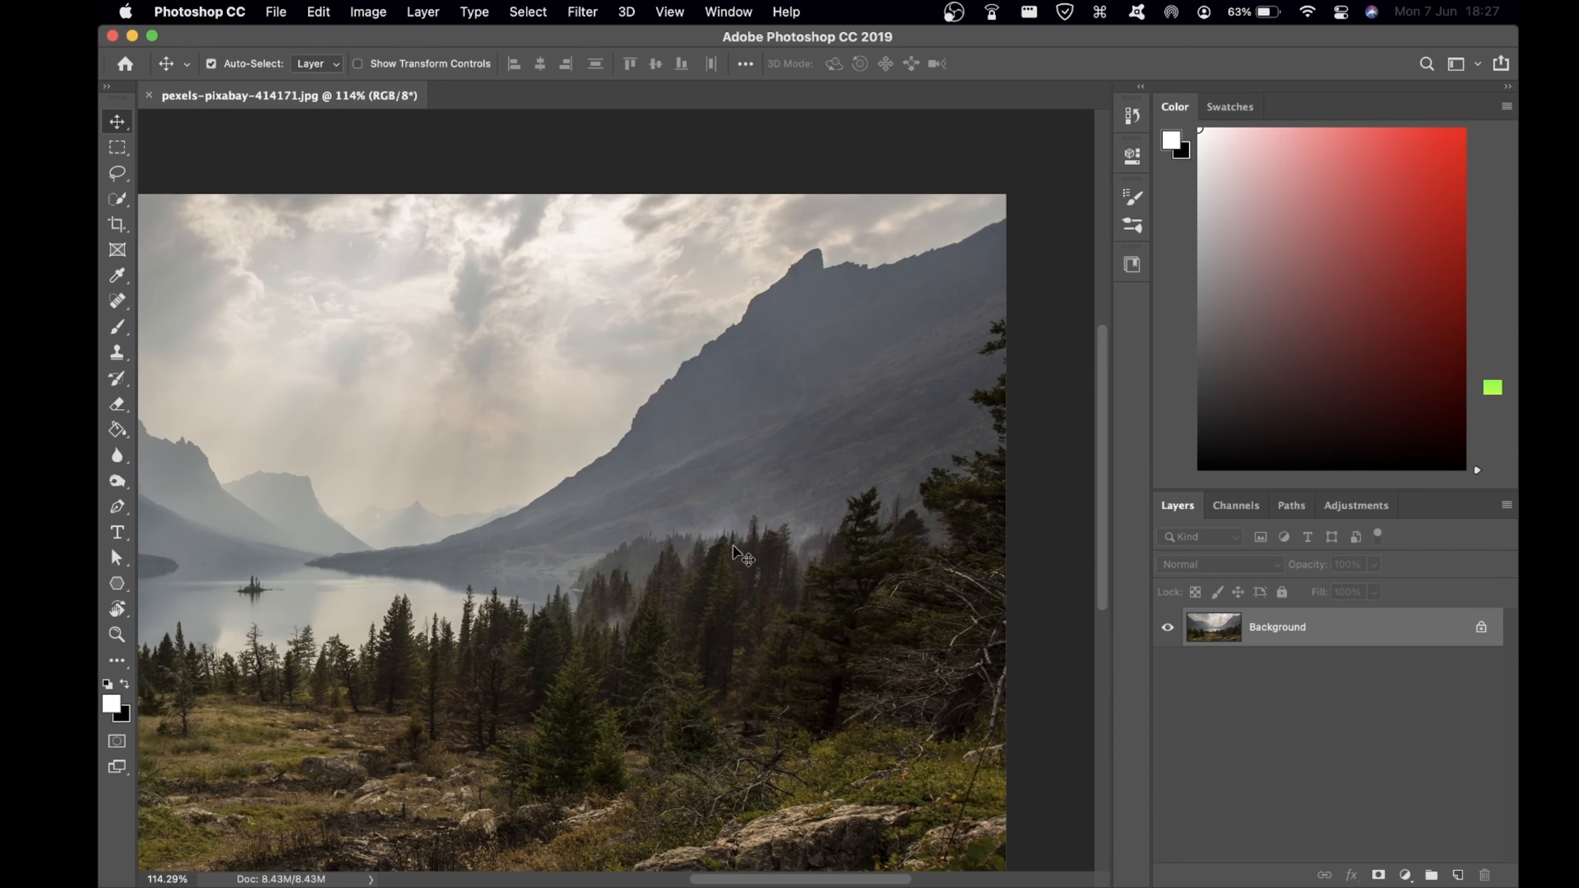
pyautogui.scroll(-3, 740, 553)
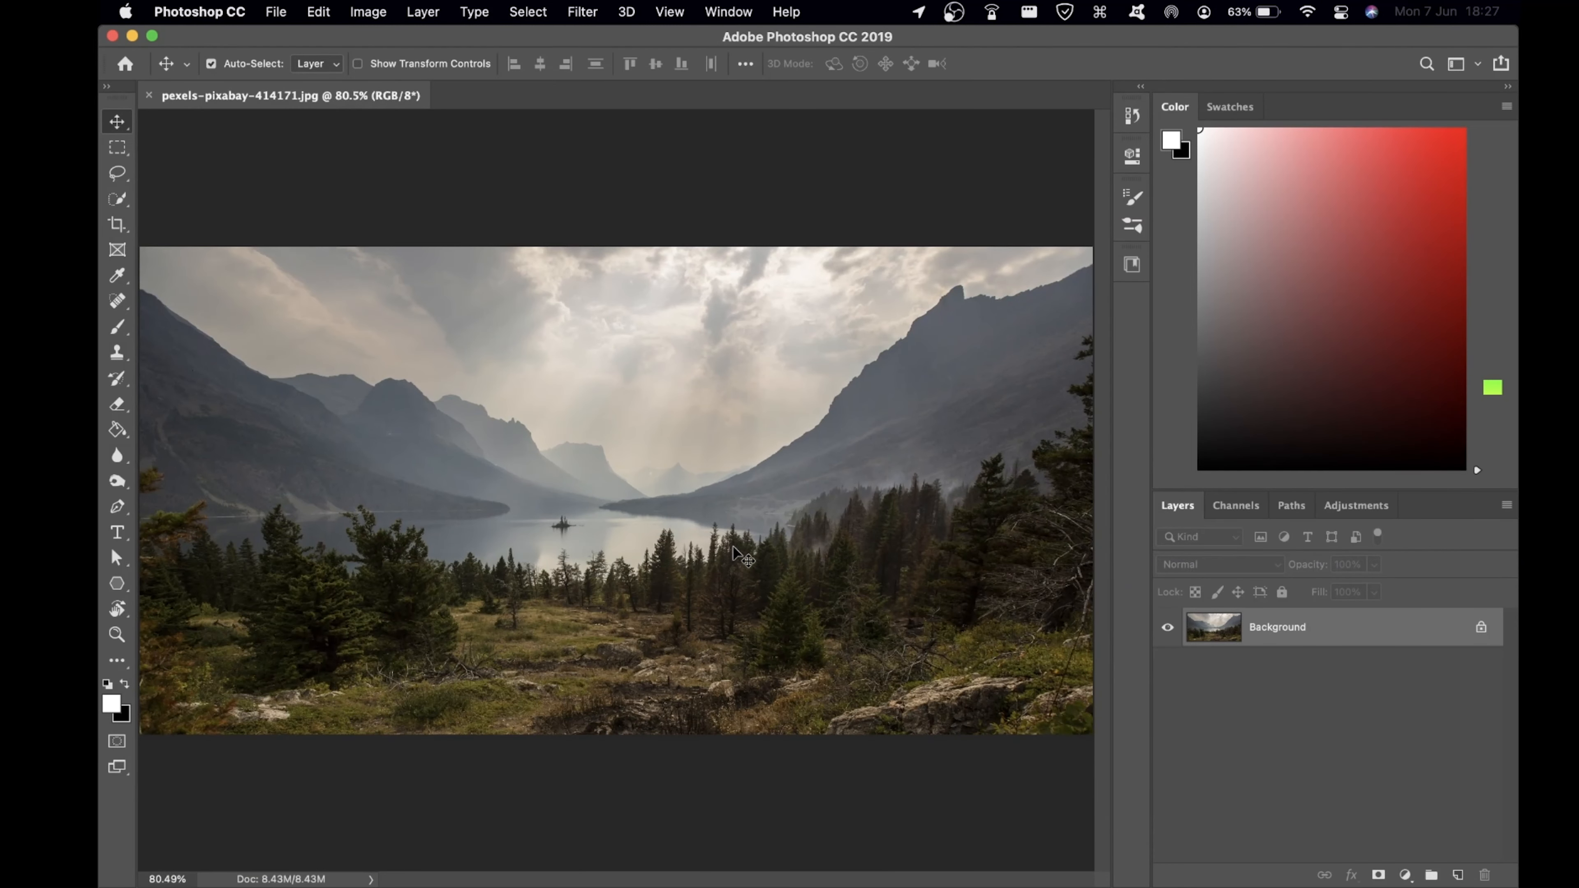
pyautogui.scroll(-2, 734, 549)
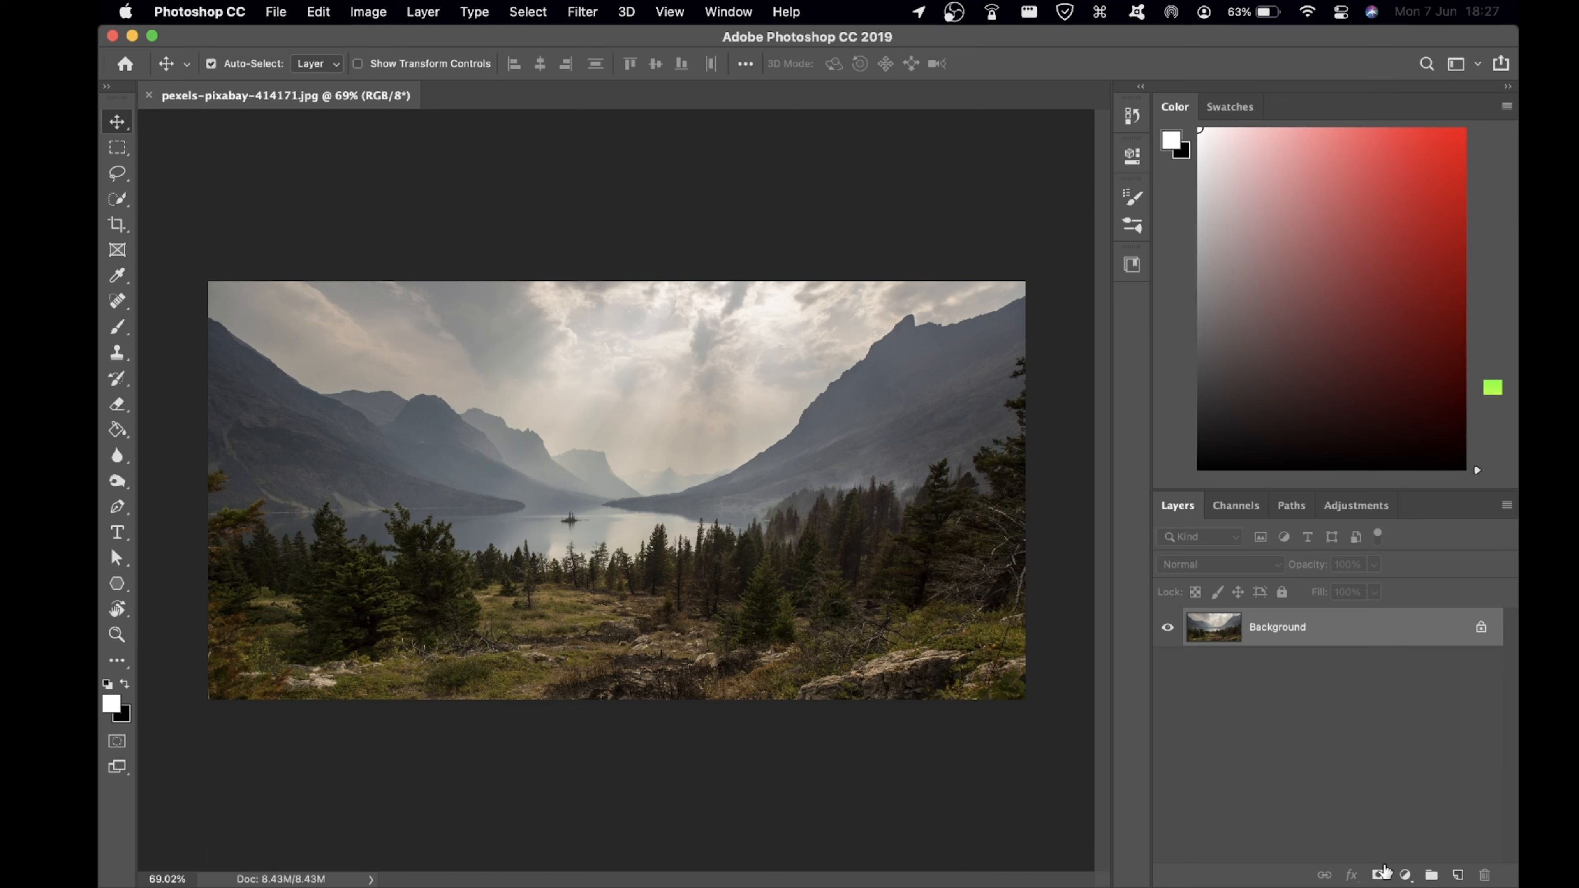
pyautogui.click(1405, 875)
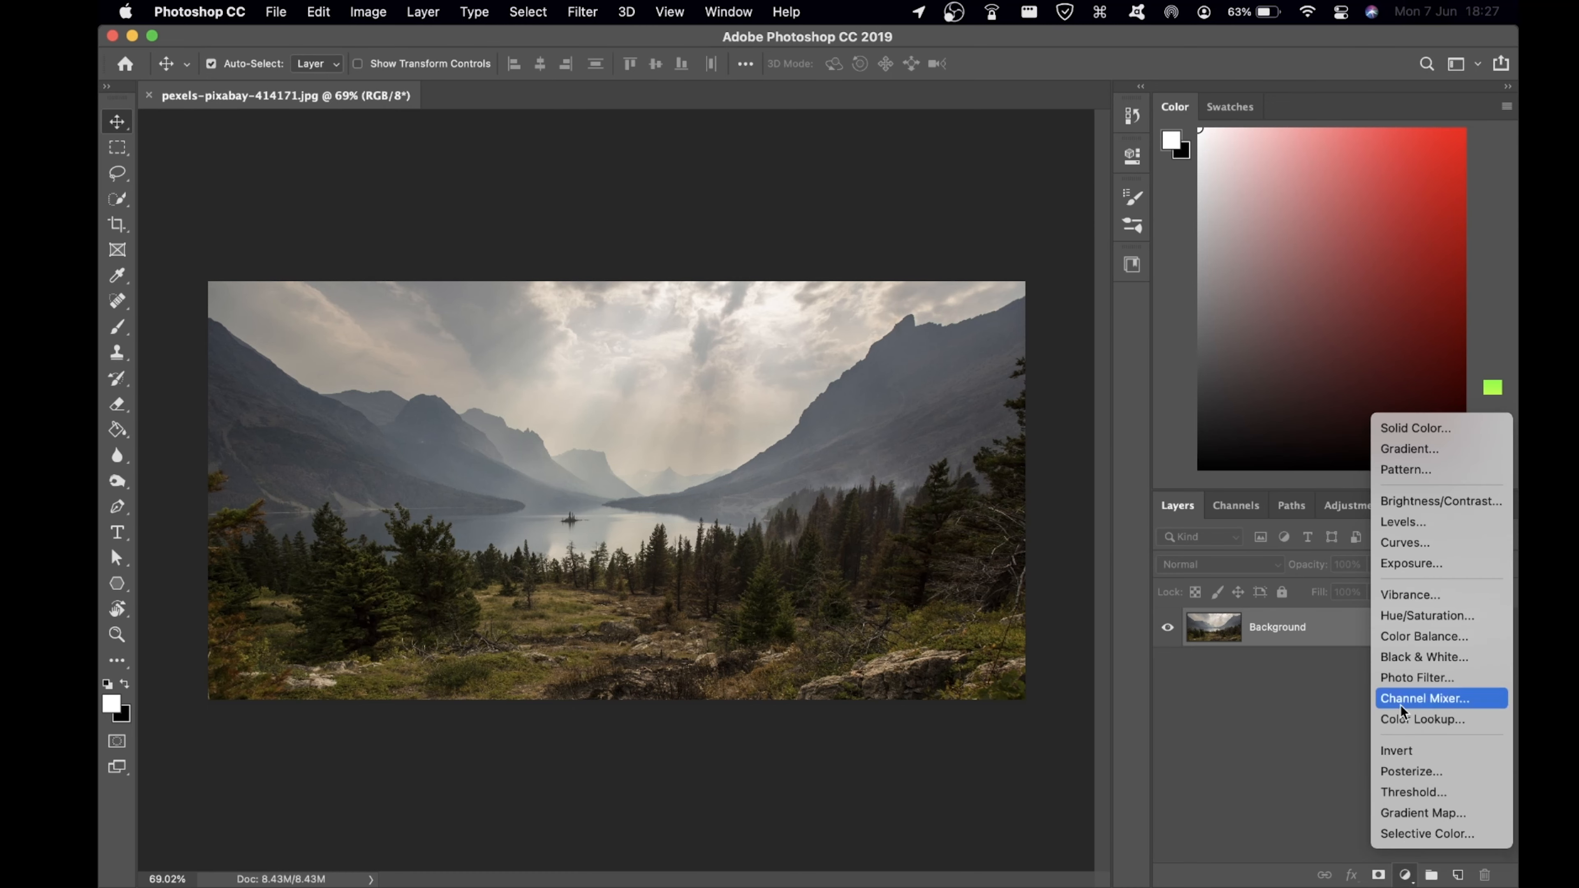
pyautogui.click(1406, 542)
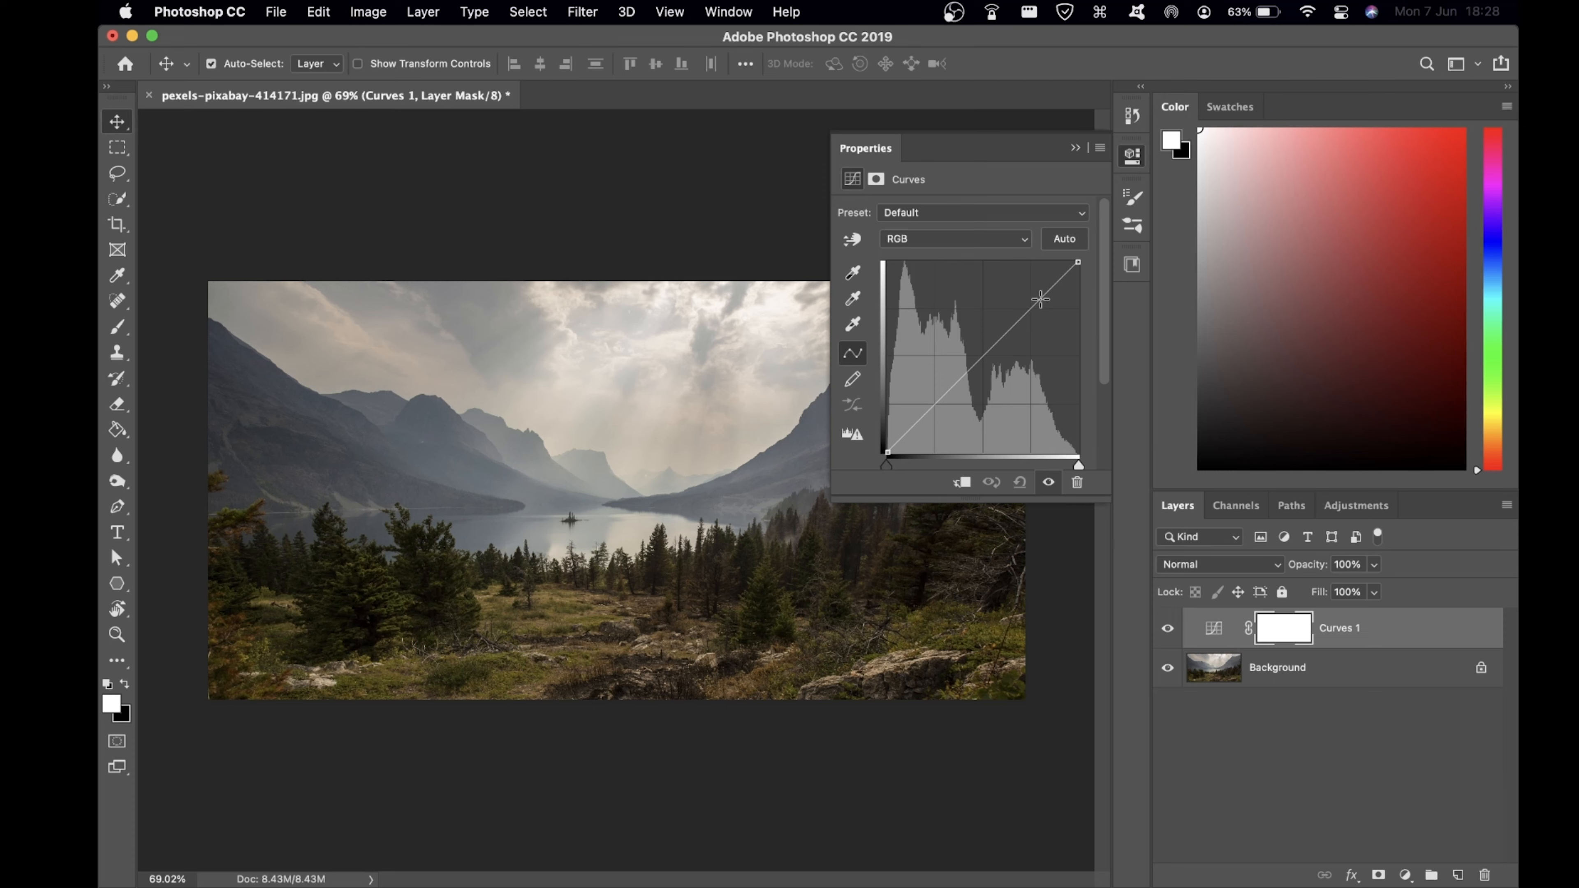
# Try curve adjustments on the bright sky and the dark trees with the on-image adjustment tool, and restore the straight curve
pyautogui.moveTo(1040, 300)
pyautogui.mouseDown()
pyautogui.moveTo(1011, 280)
pyautogui.moveTo(1040, 311)
pyautogui.mouseUp()
pyautogui.press('super+z')
pyautogui.click(852, 240)
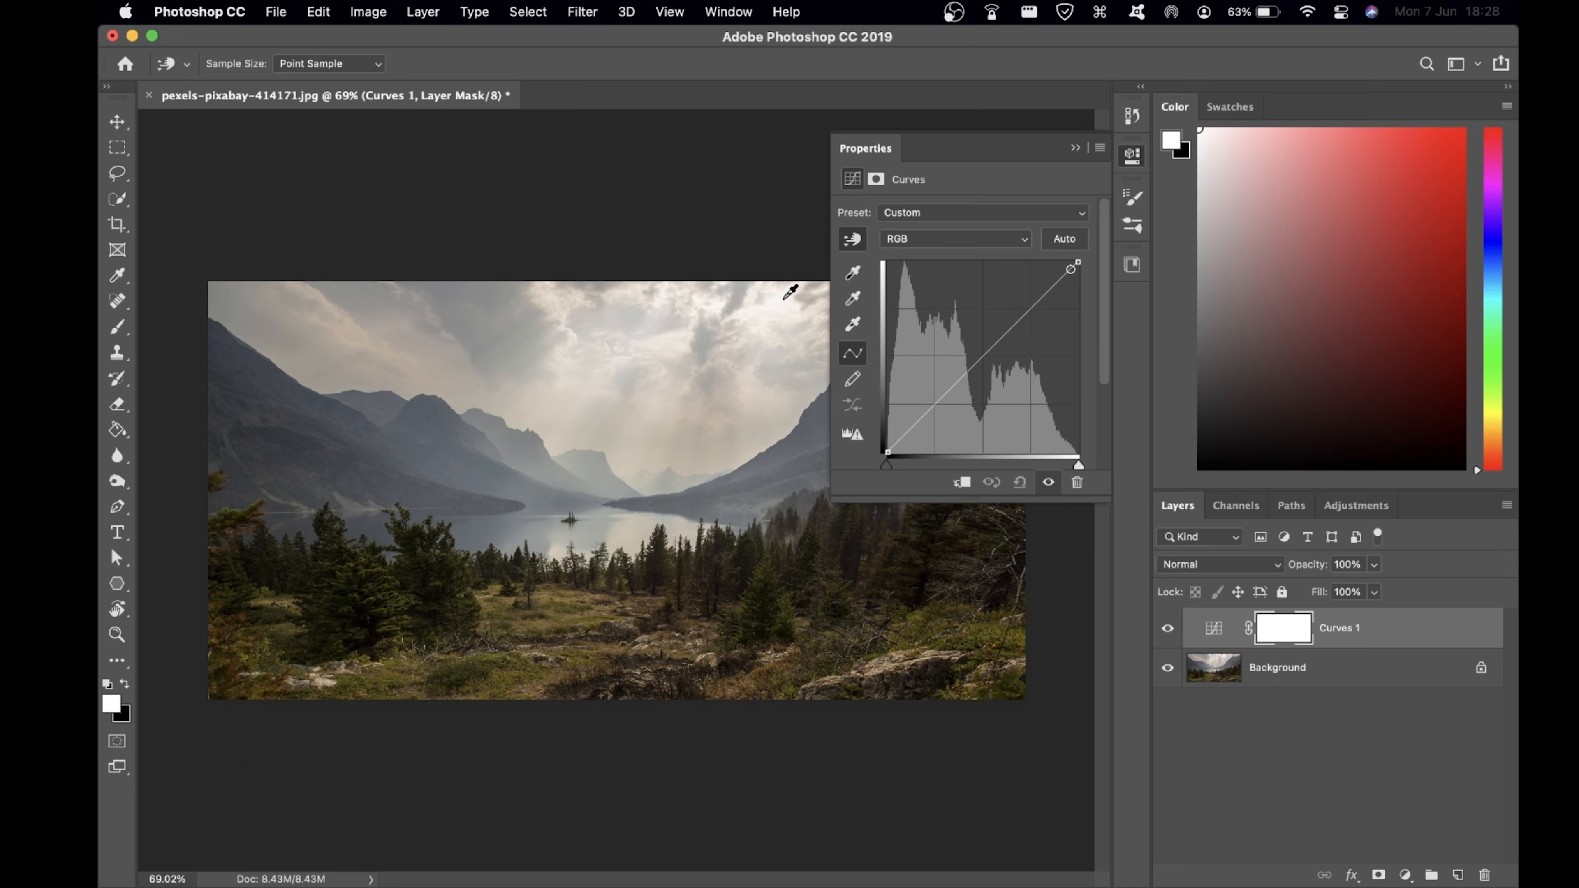
pyautogui.moveTo(793, 292); pyautogui.dragTo(792, 300)
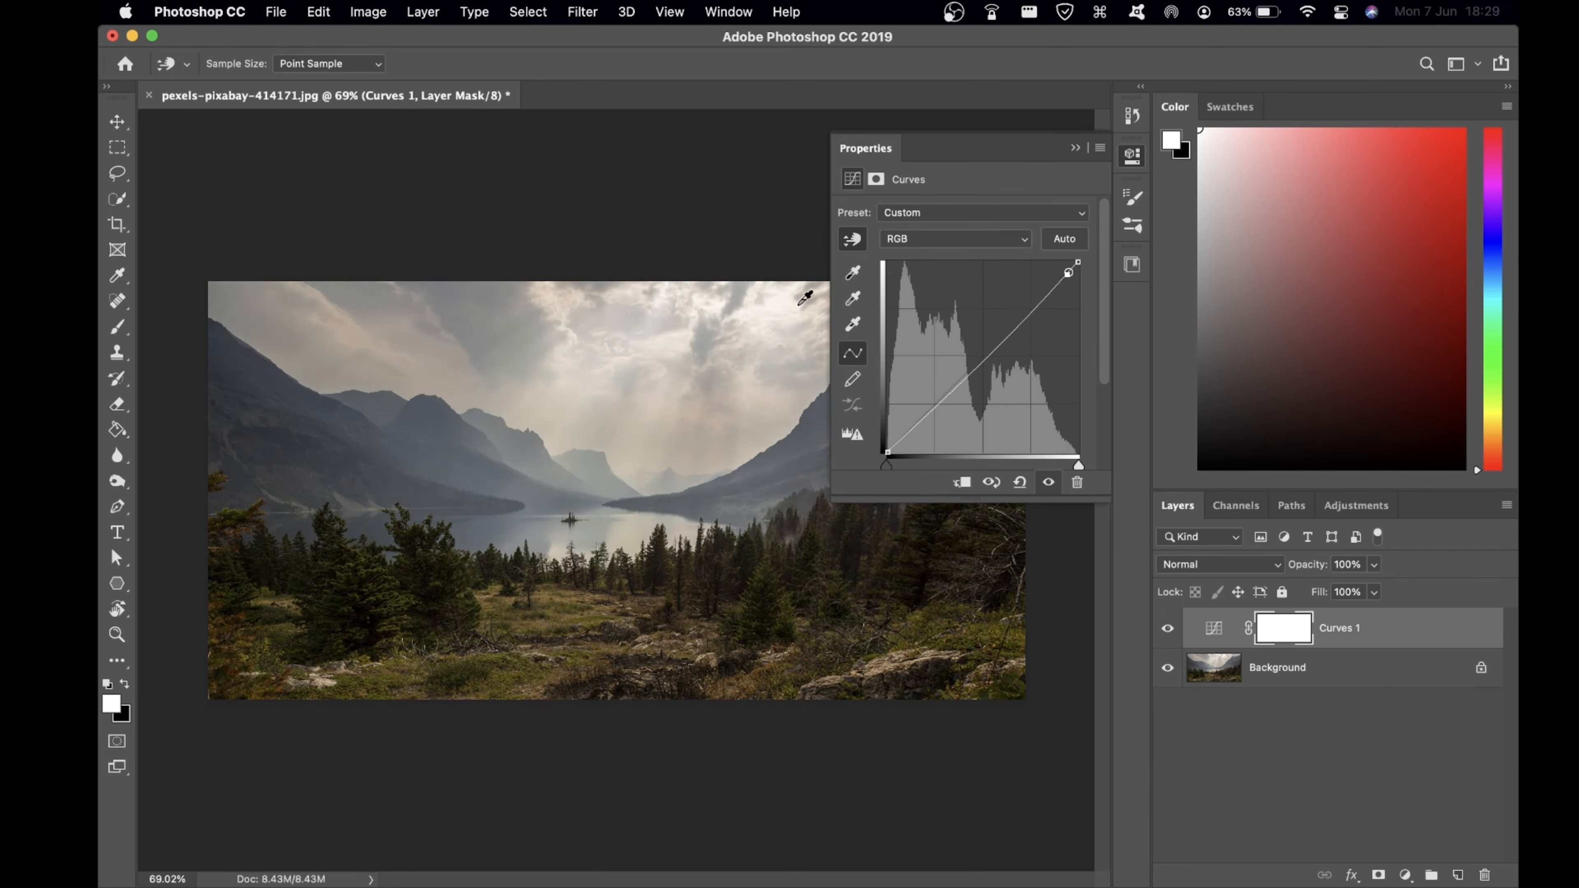
pyautogui.moveTo(1067, 277); pyautogui.dragTo(1029, 252)
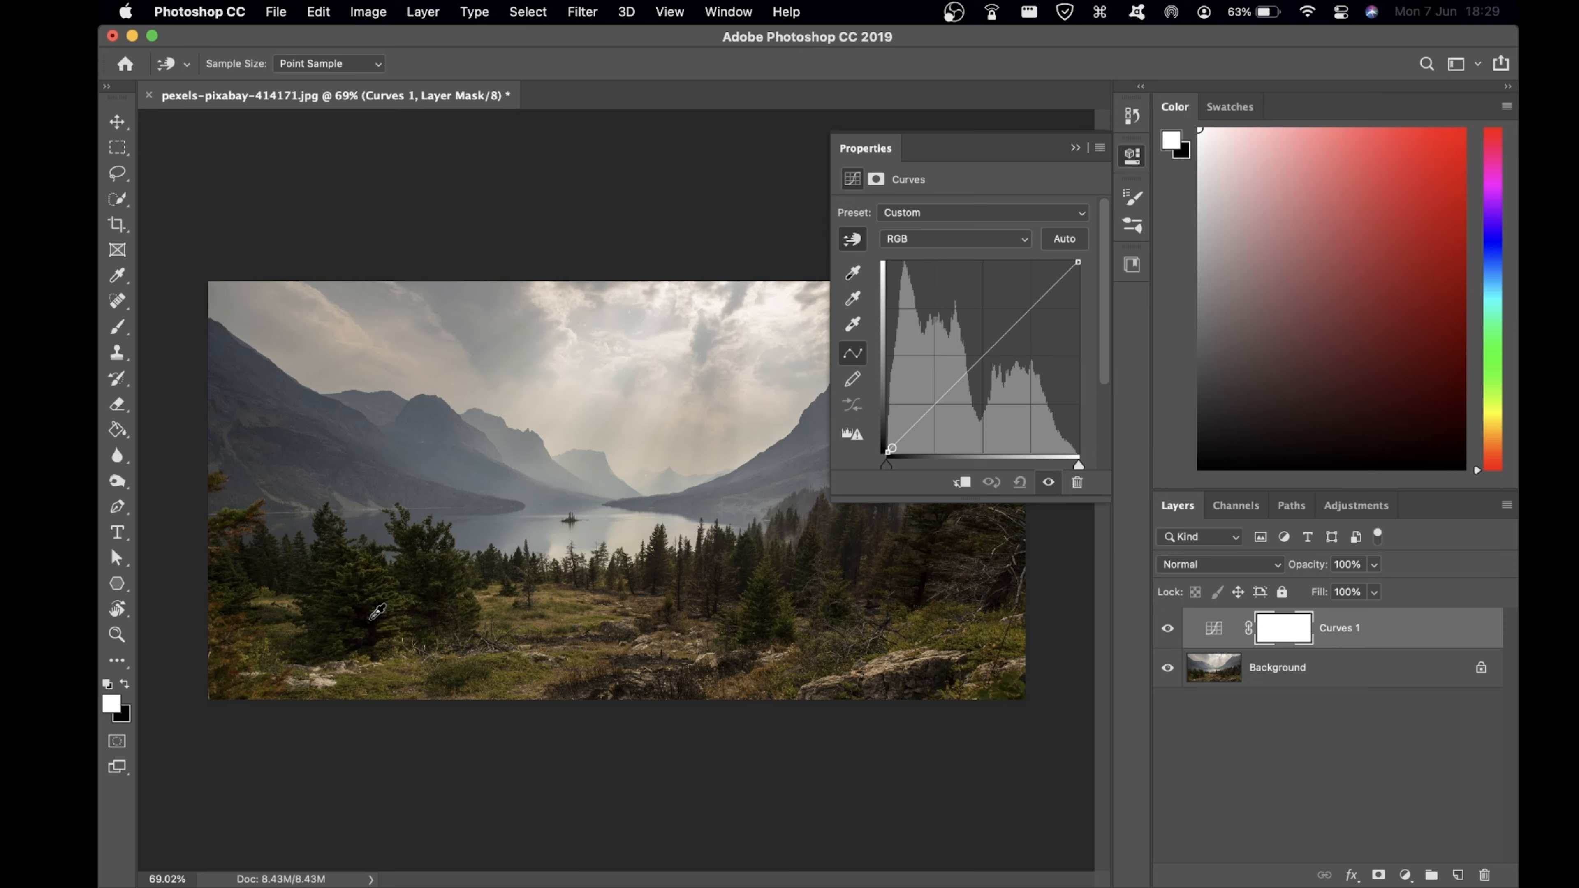
pyautogui.moveTo(378, 614)
pyautogui.mouseDown()
pyautogui.moveTo(379, 635)
pyautogui.moveTo(398, 356)
pyautogui.moveTo(378, 429)
pyautogui.moveTo(400, 319)
pyautogui.mouseUp()
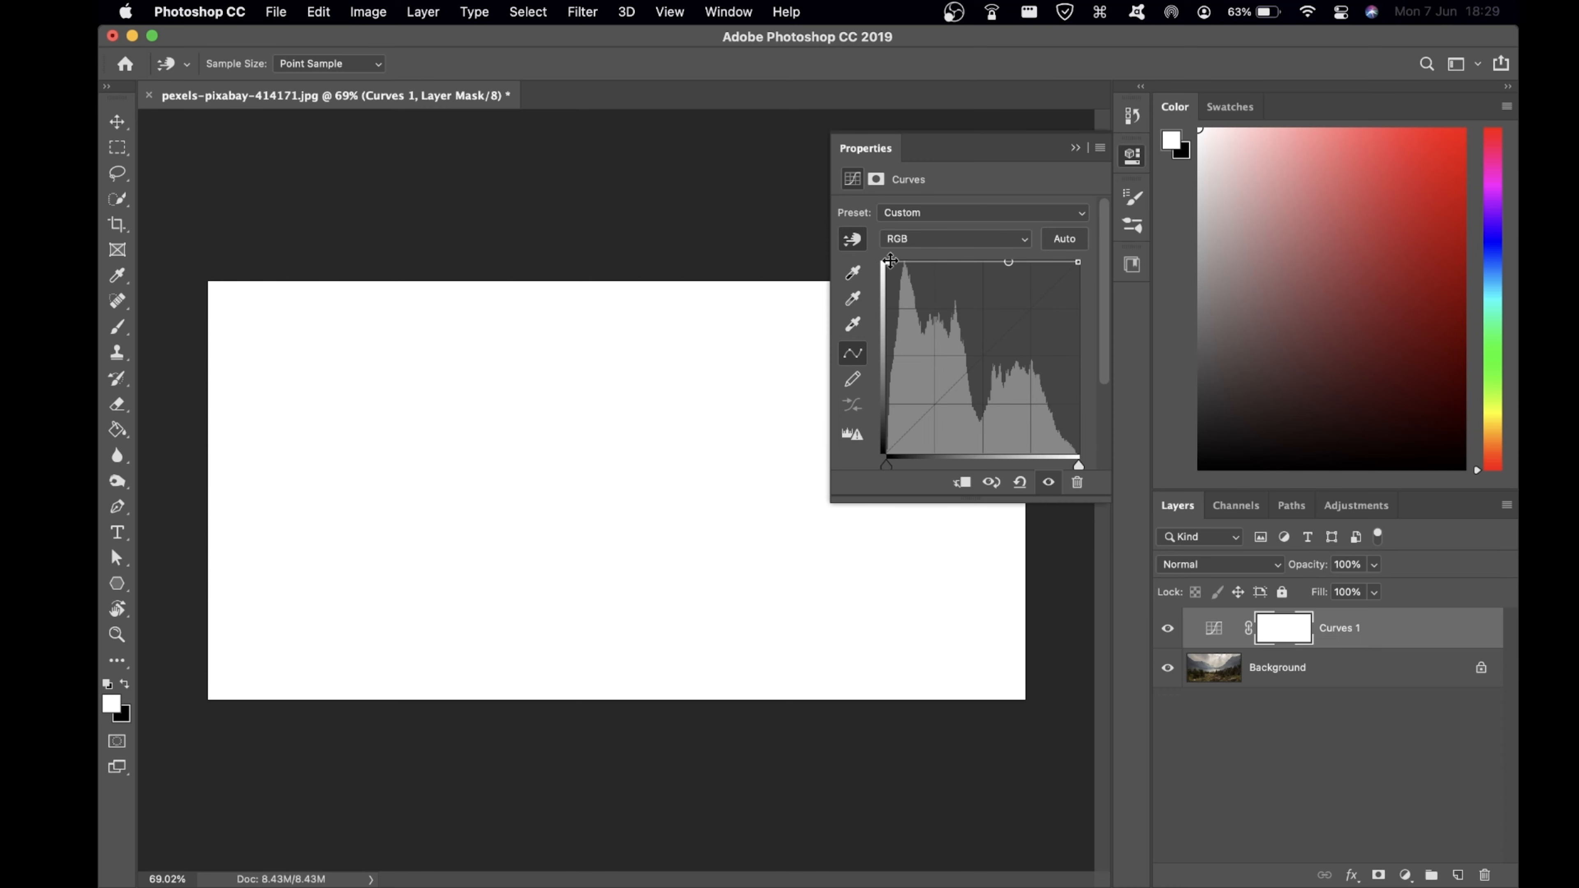
pyautogui.moveTo(890, 260); pyautogui.dragTo(887, 452)
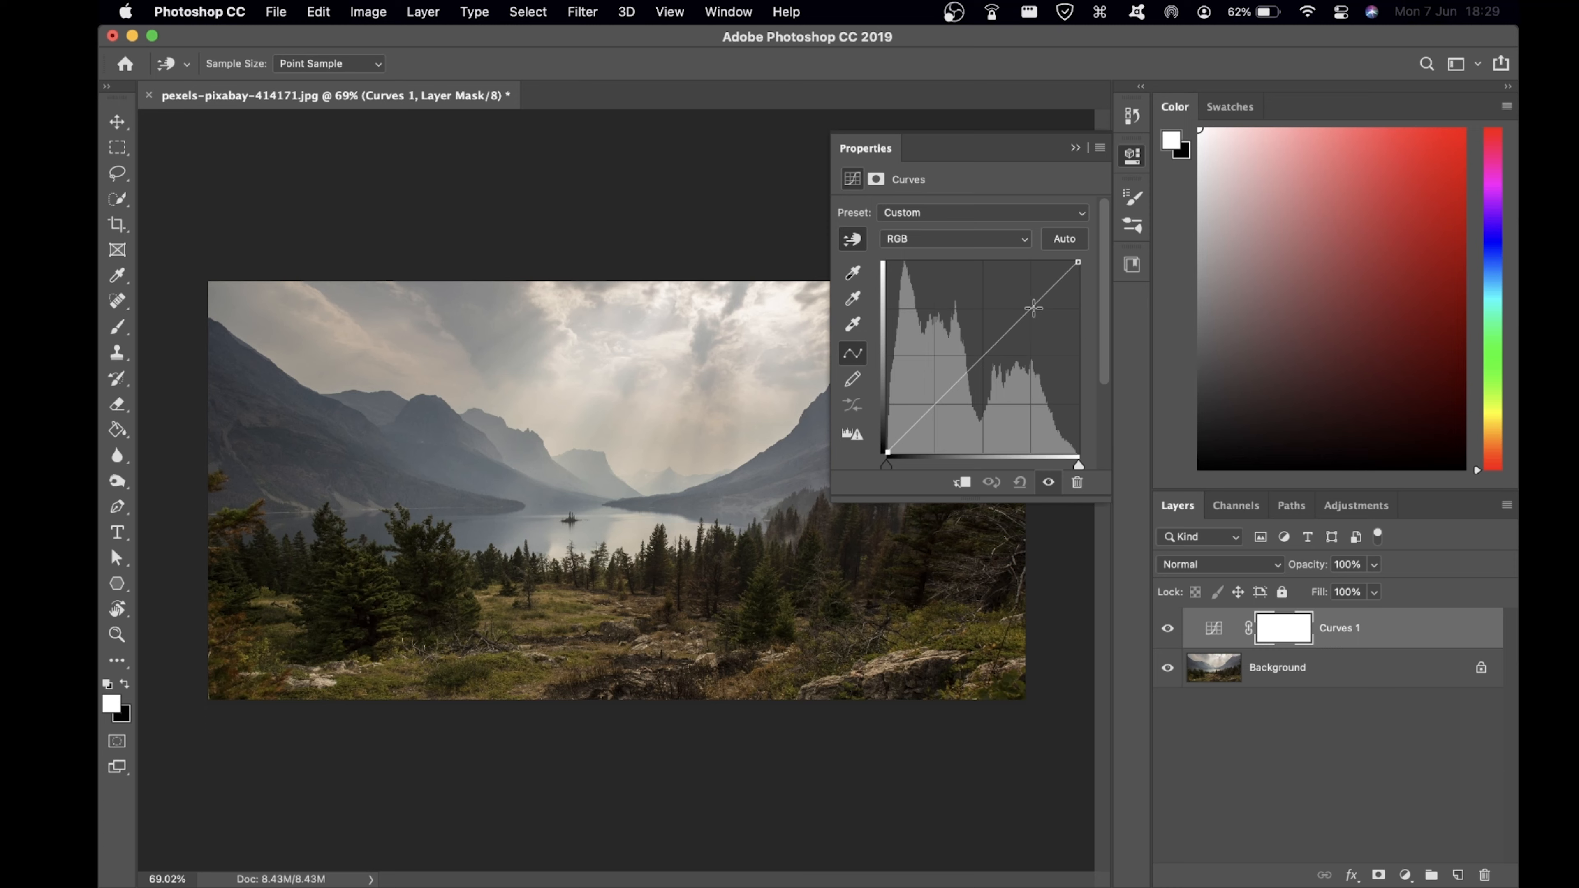
# Brighten the photo by raising a highlight point on the RGB curve and placing a shadow point slightly above the diagonal
pyautogui.moveTo(1030, 309); pyautogui.dragTo(1021, 300)
pyautogui.moveTo(924, 402); pyautogui.dragTo(930, 407)
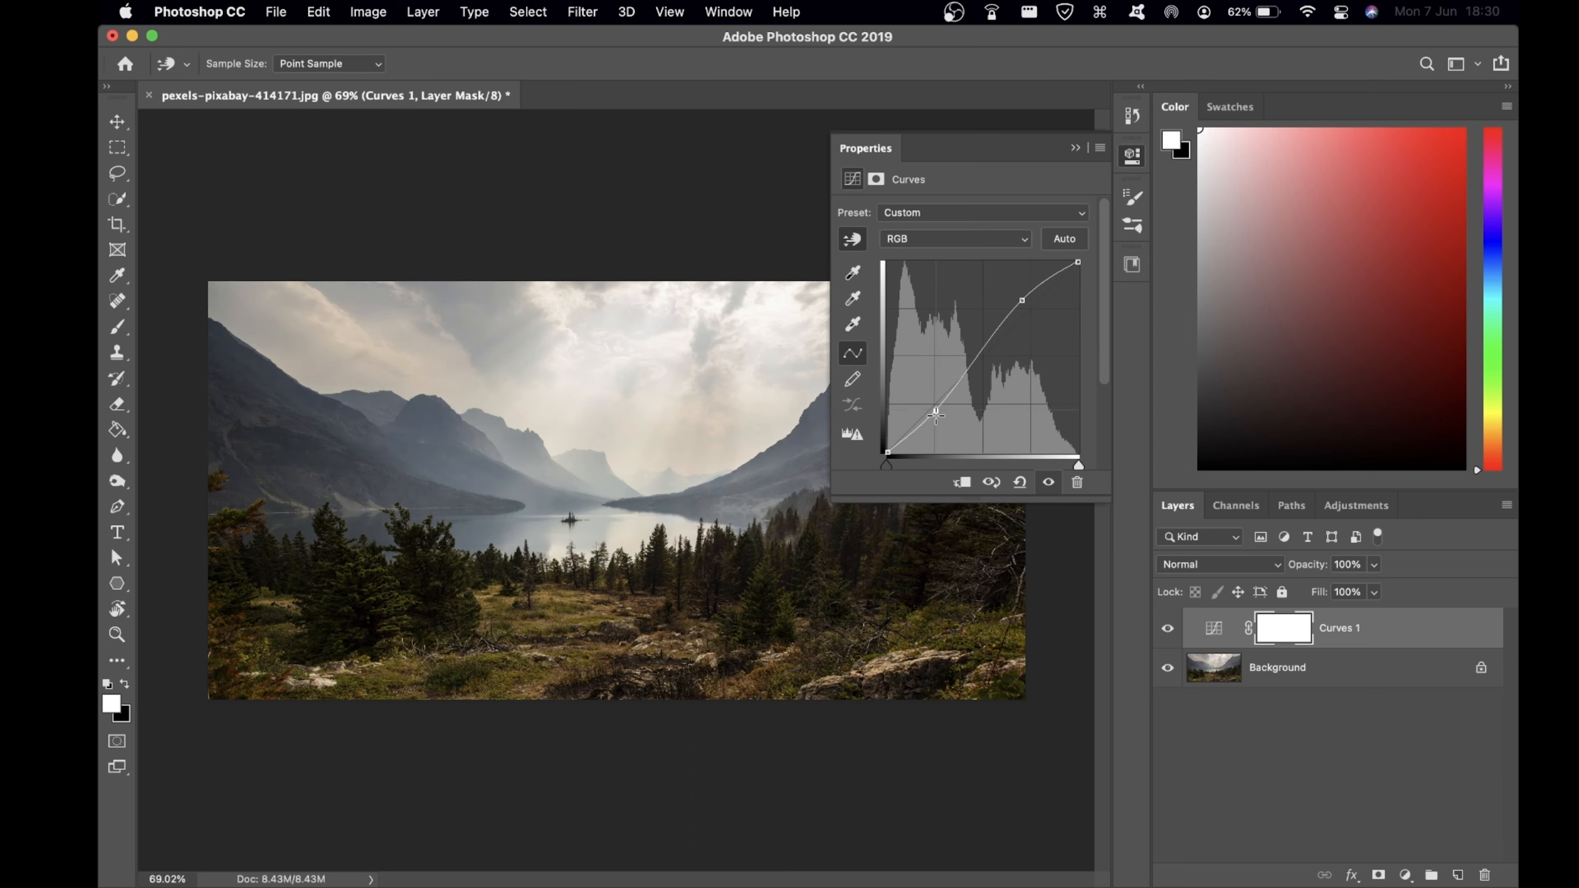
pyautogui.moveTo(929, 412); pyautogui.dragTo(931, 416)
pyautogui.moveTo(1022, 305); pyautogui.dragTo(1019, 298)
pyautogui.moveTo(934, 411); pyautogui.dragTo(924, 407)
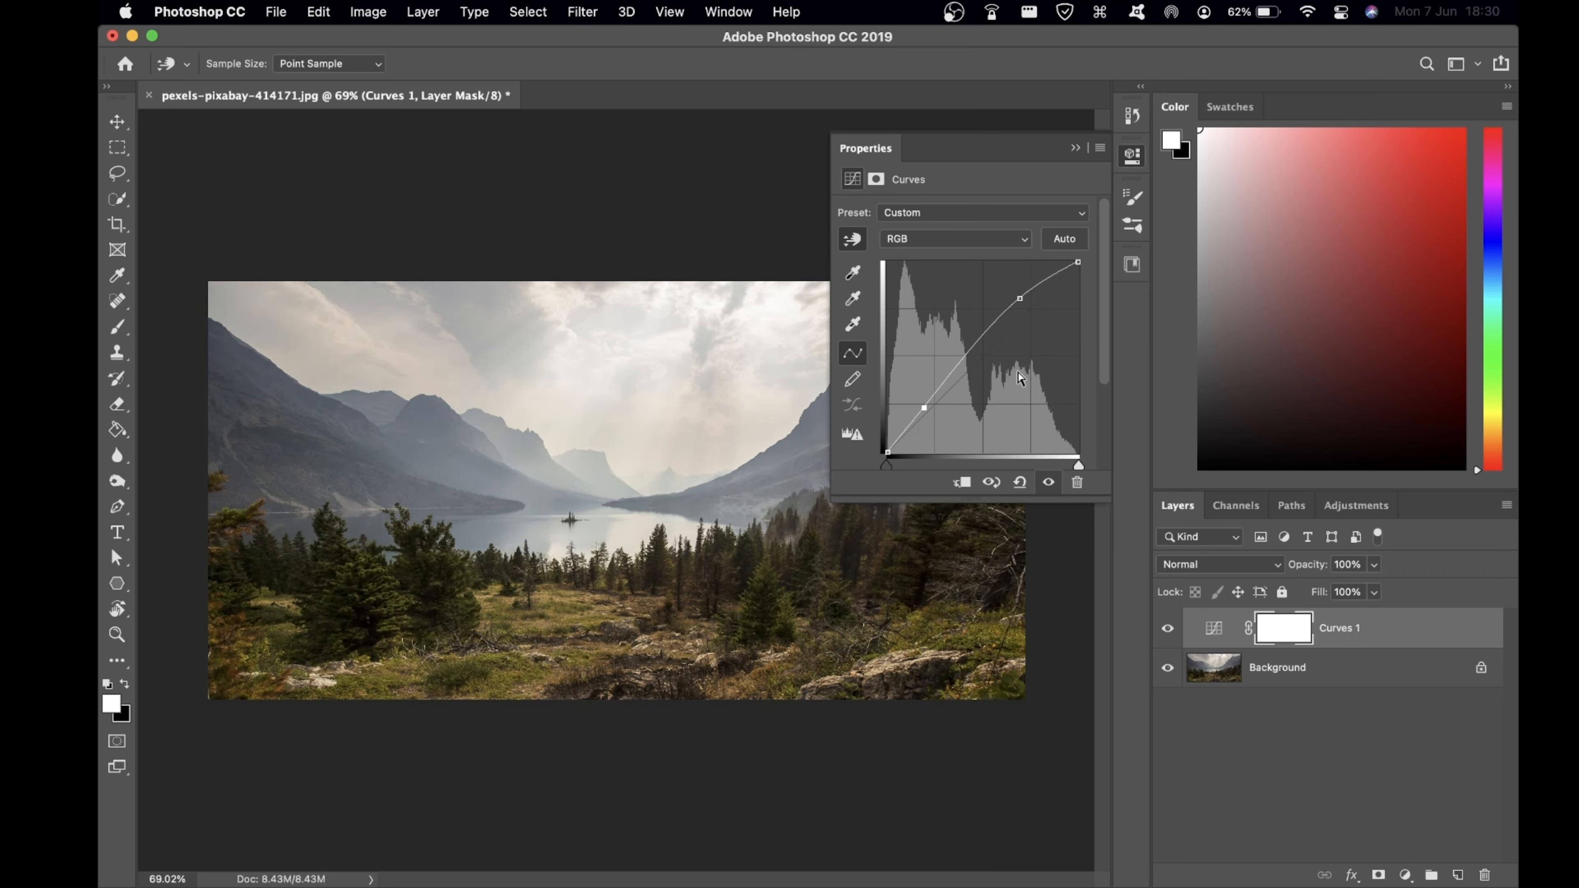
pyautogui.click(1075, 148)
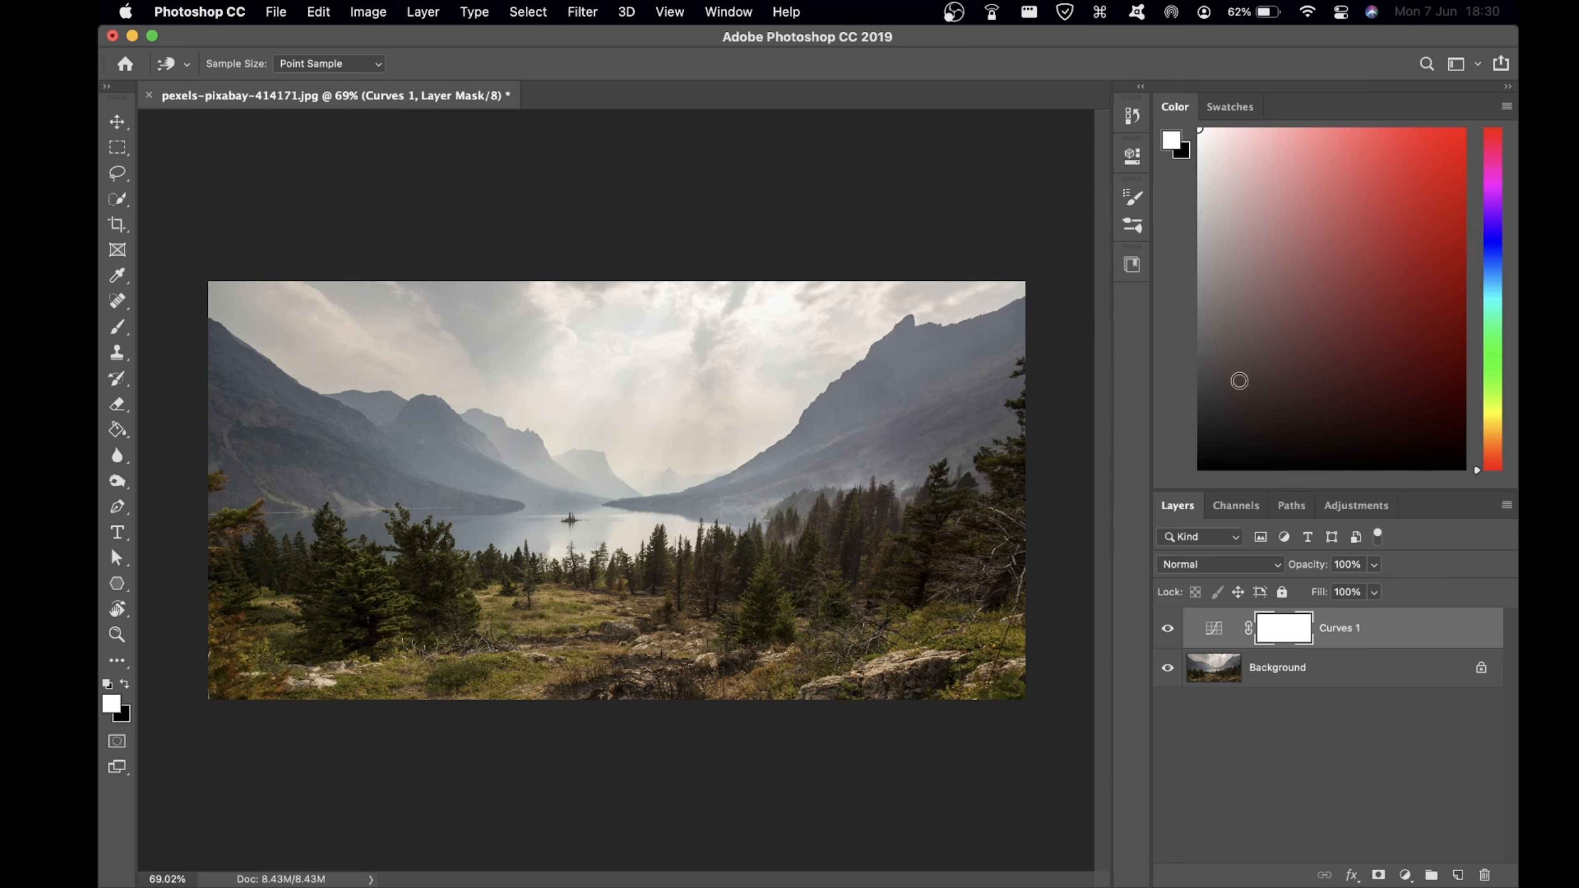
# Compare the photo with and without the Curves adjustment by toggling that layer's visibility
pyautogui.click(1168, 628)
pyautogui.click(1168, 628)
pyautogui.click(1168, 628)
pyautogui.click(1168, 629)
pyautogui.click(1169, 629)
pyautogui.click(1169, 628)
# Add a Hue/Saturation adjustment layer and target the Yellows range by sampling the meadow with the on-image adjustment tool
pyautogui.click(1404, 875)
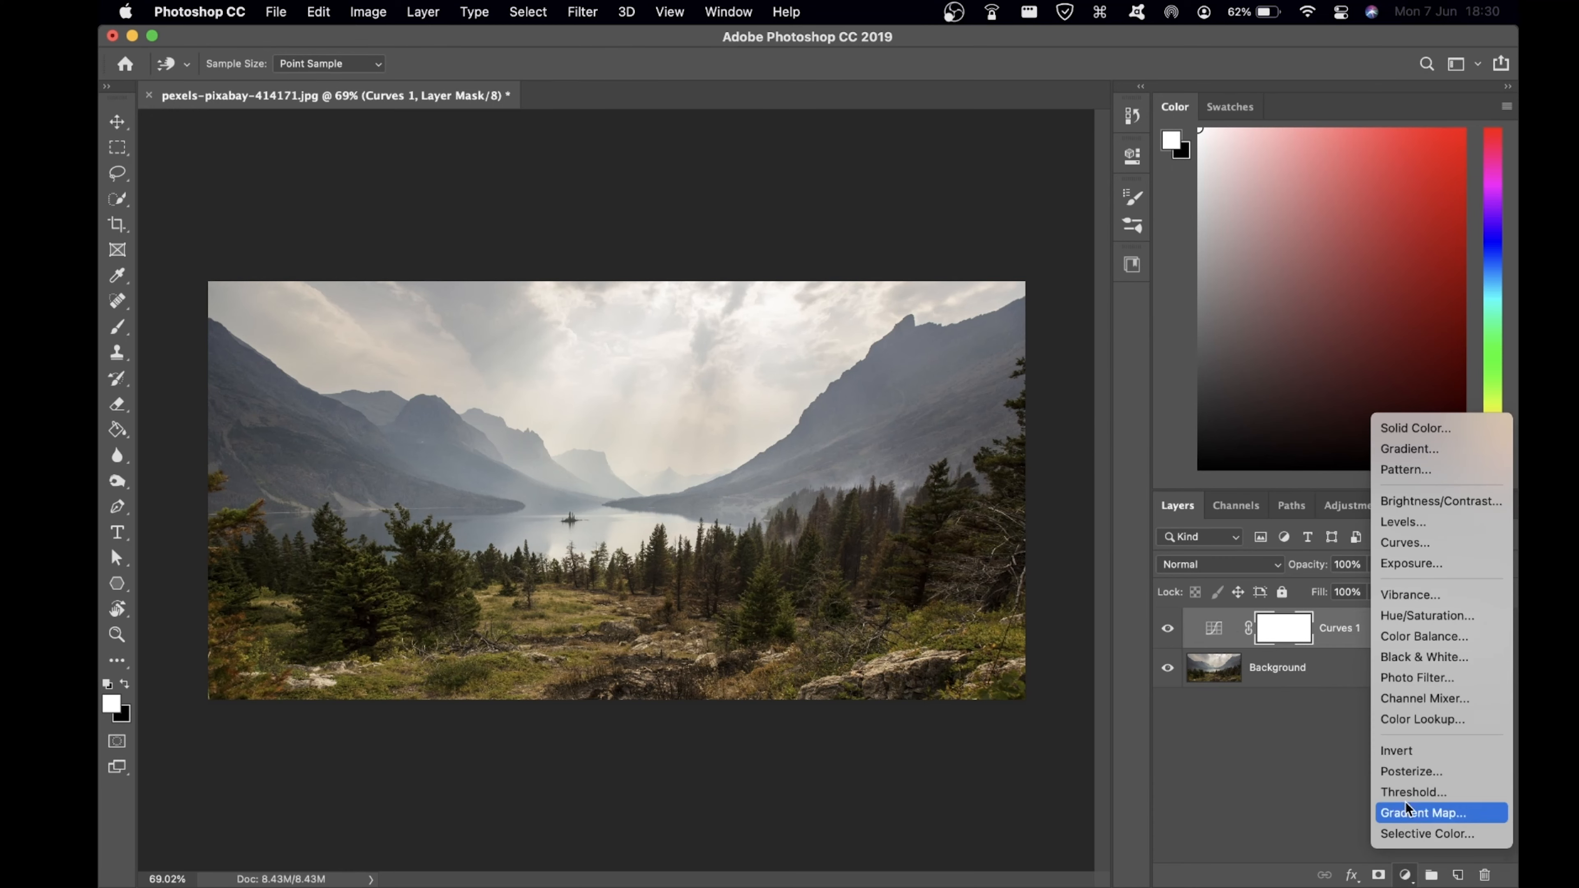
pyautogui.click(1425, 617)
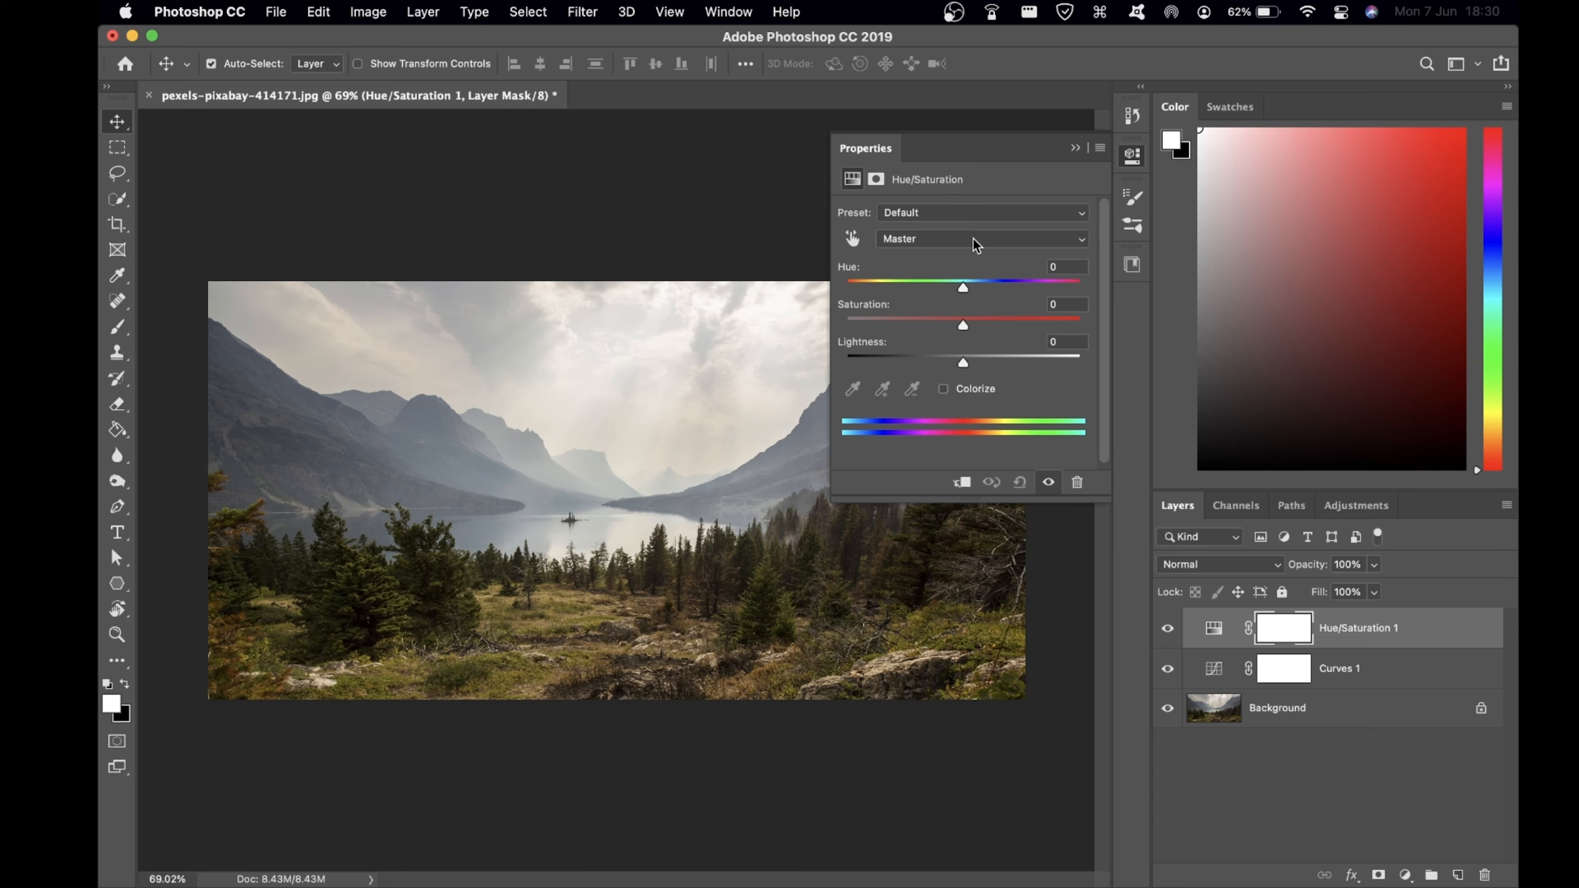
pyautogui.click(852, 239)
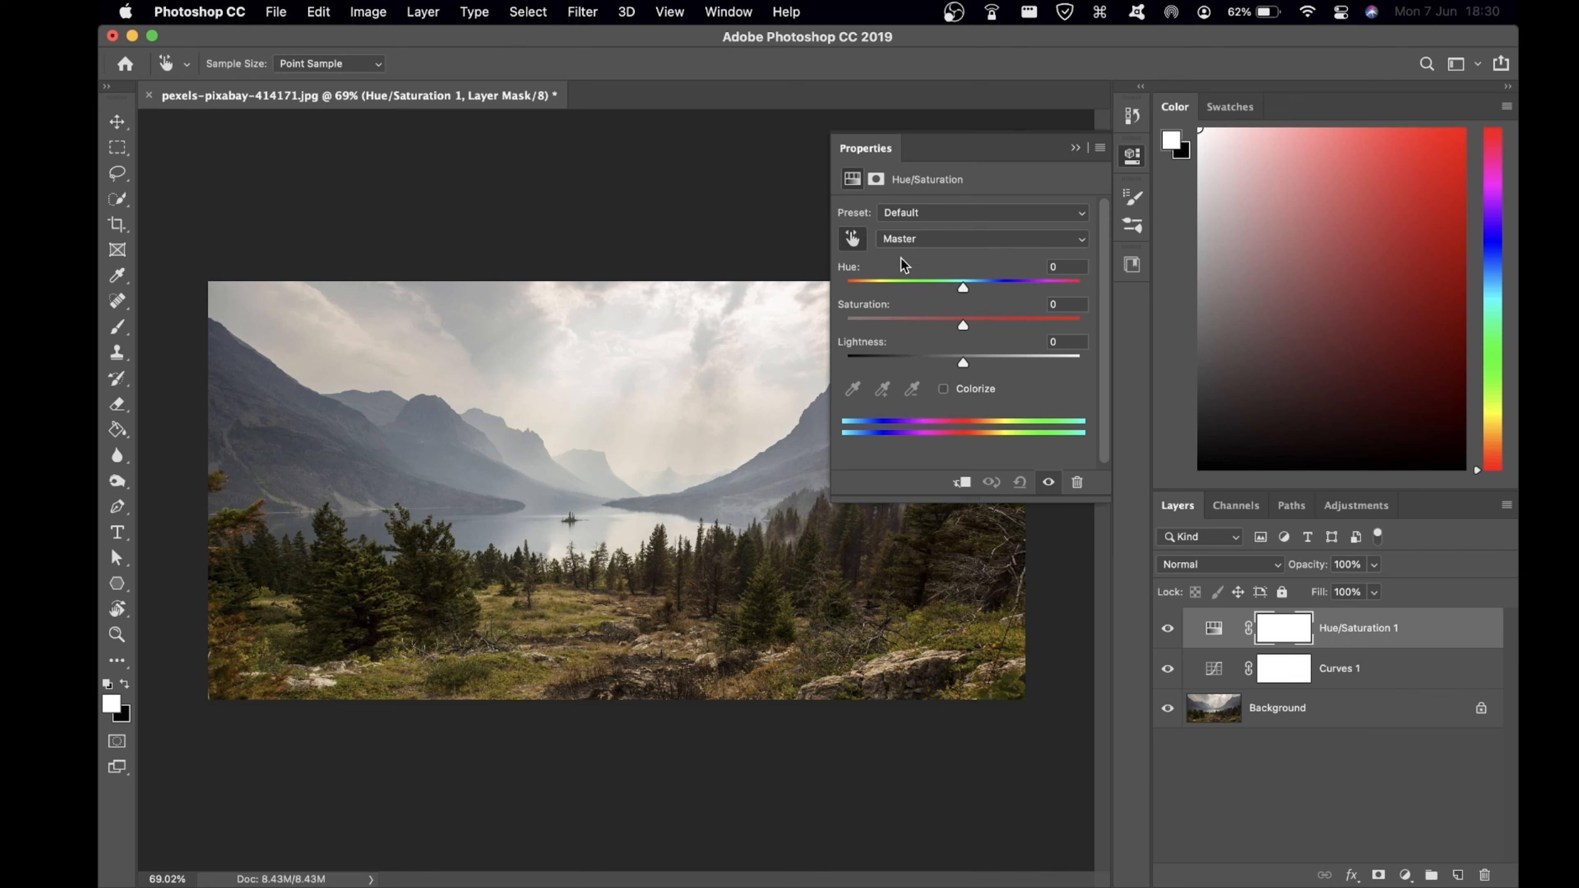
pyautogui.click(475, 596)
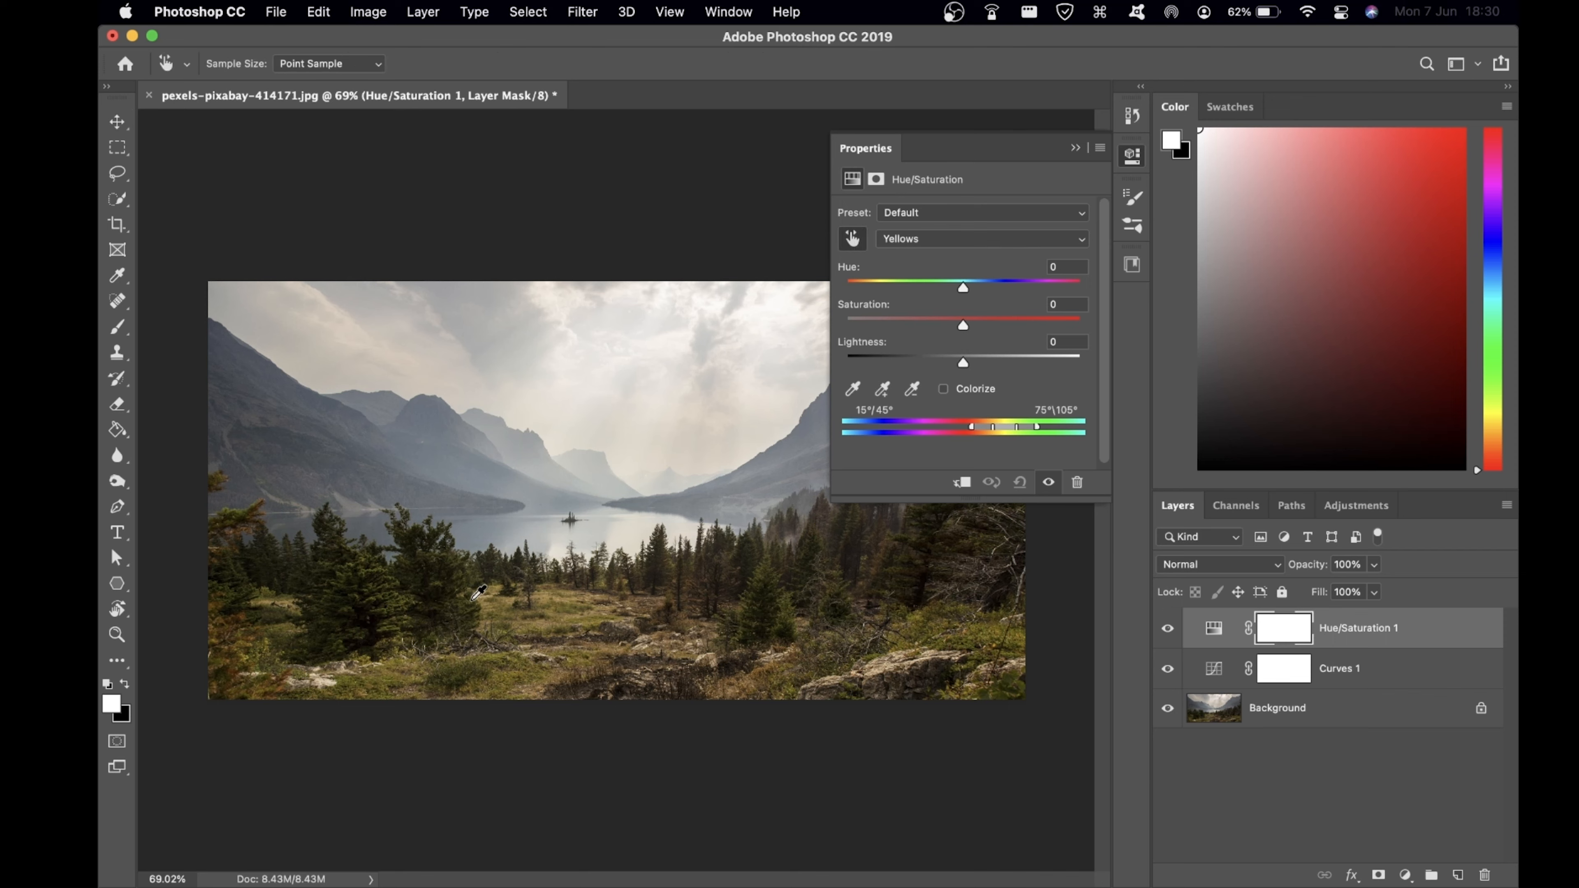
pyautogui.moveTo(477, 604); pyautogui.dragTo(471, 605)
pyautogui.moveTo(962, 329); pyautogui.dragTo(964, 329)
# Examine the colour of the conifers and undergrowth close up at 600% magnification
pyautogui.press('super+plus')
pyautogui.press('super+plus')
pyautogui.press('super+plus')
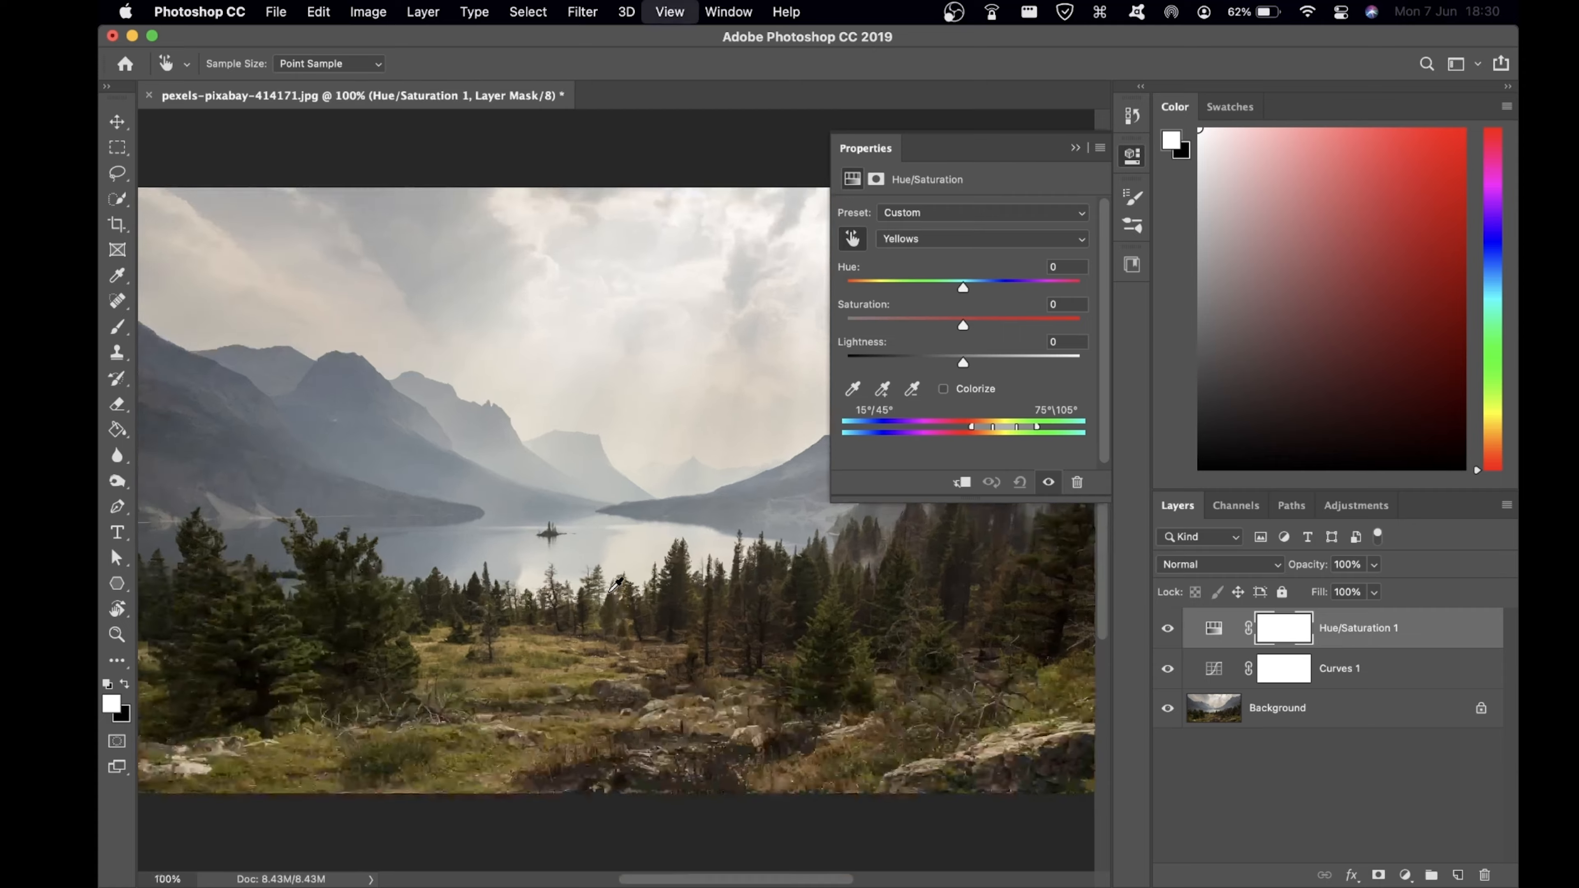
pyautogui.scroll(-6, 615, 585)
pyautogui.hscroll(10, 615, 585)
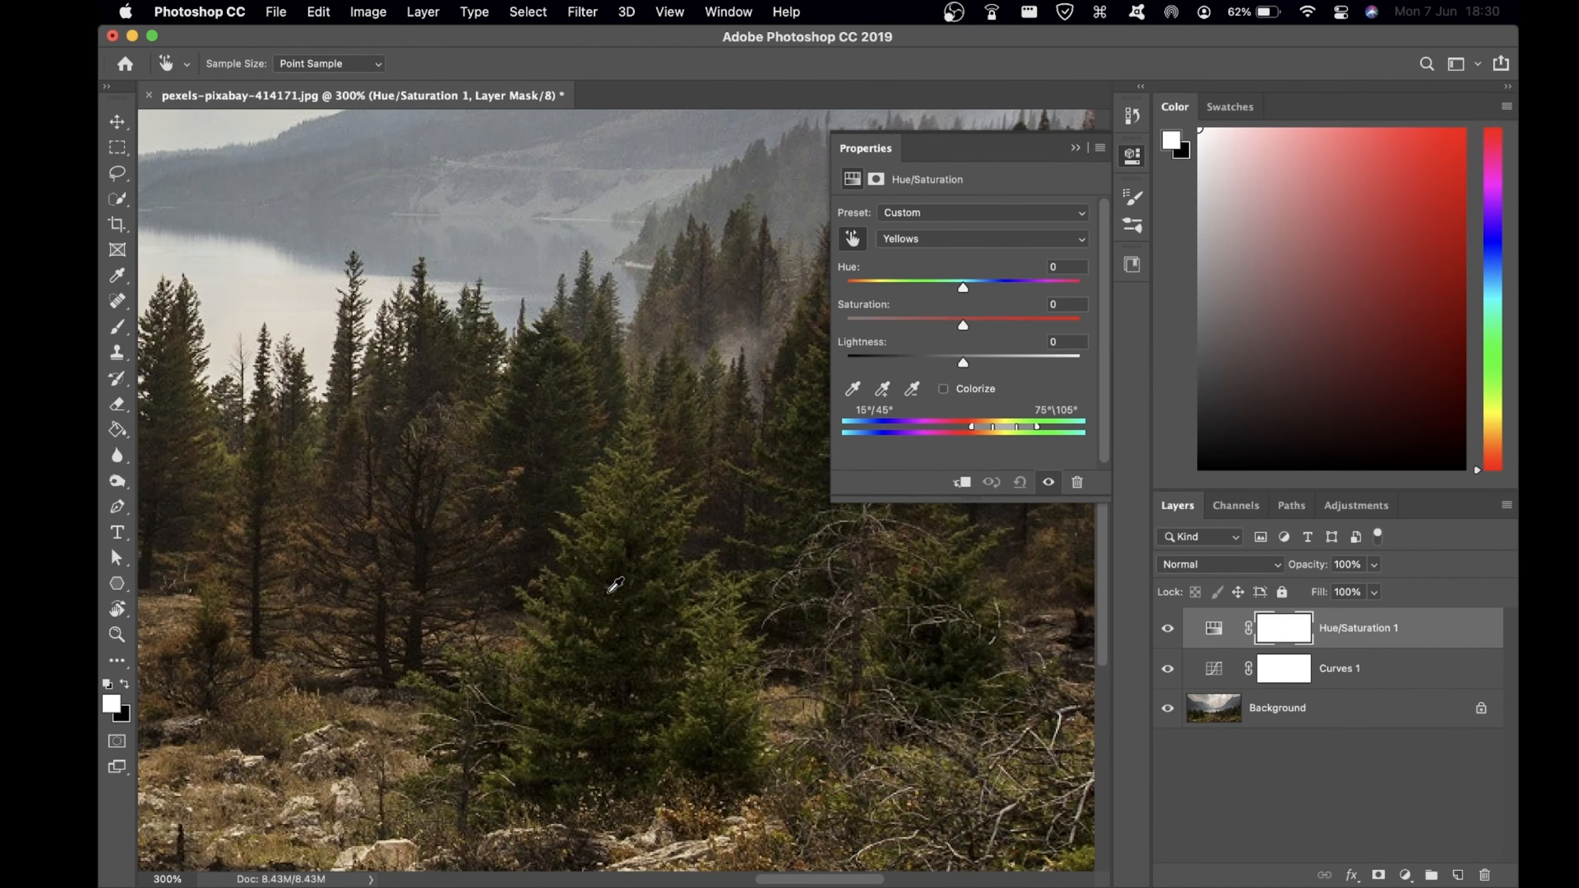
pyautogui.press('super+plus')
pyautogui.press('super+plus')
pyautogui.press('super+plus')
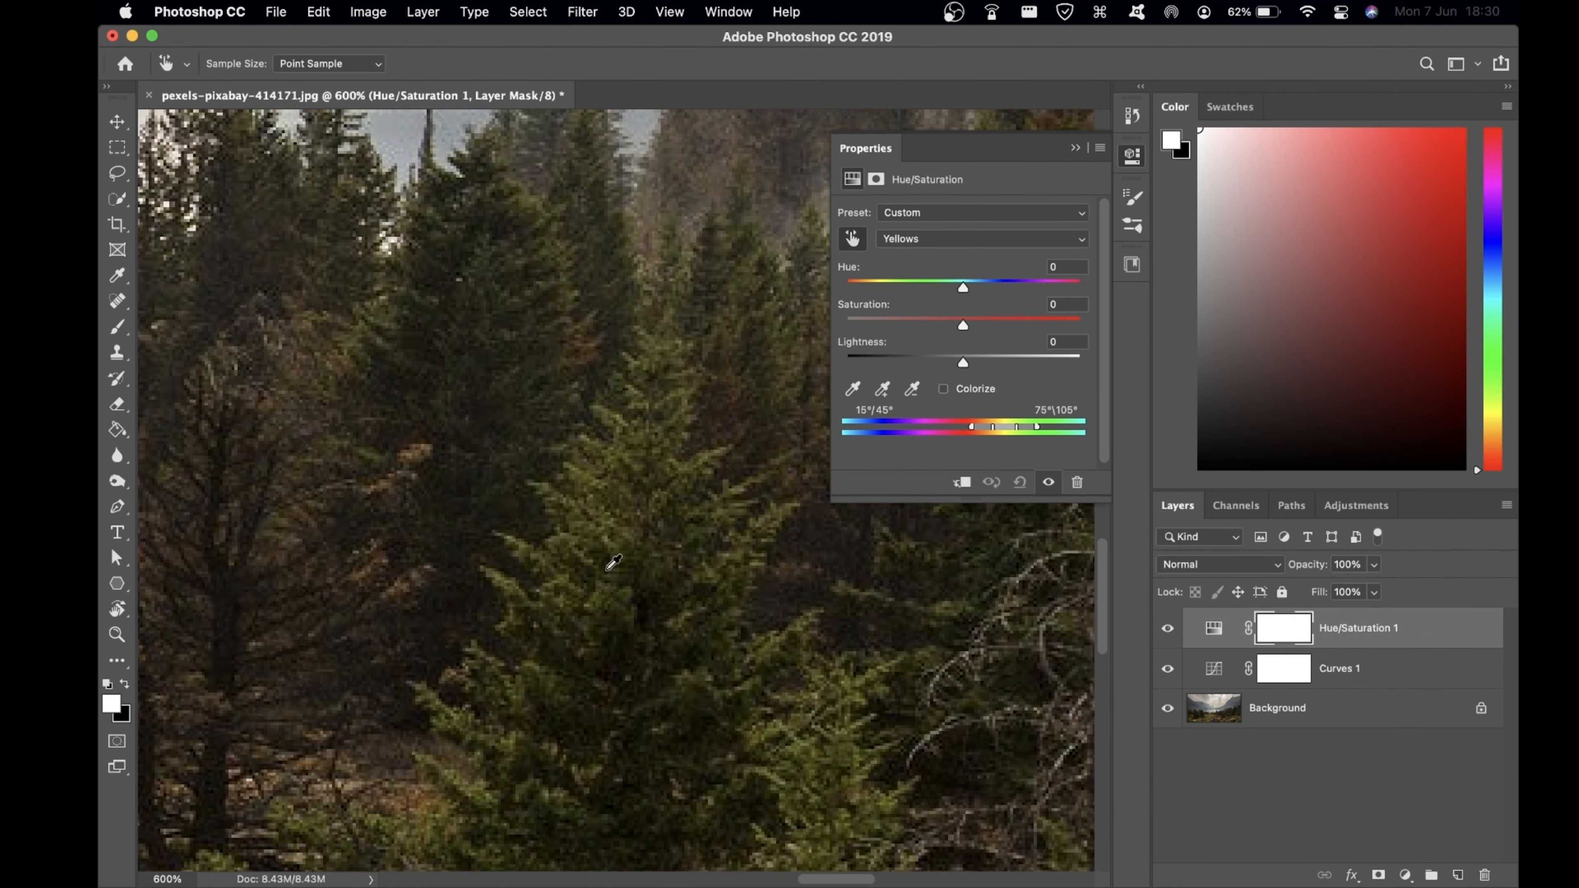
# Test the Greens range across the whole photo with Saturation at +100 and Hue at +180
pyautogui.click(912, 238)
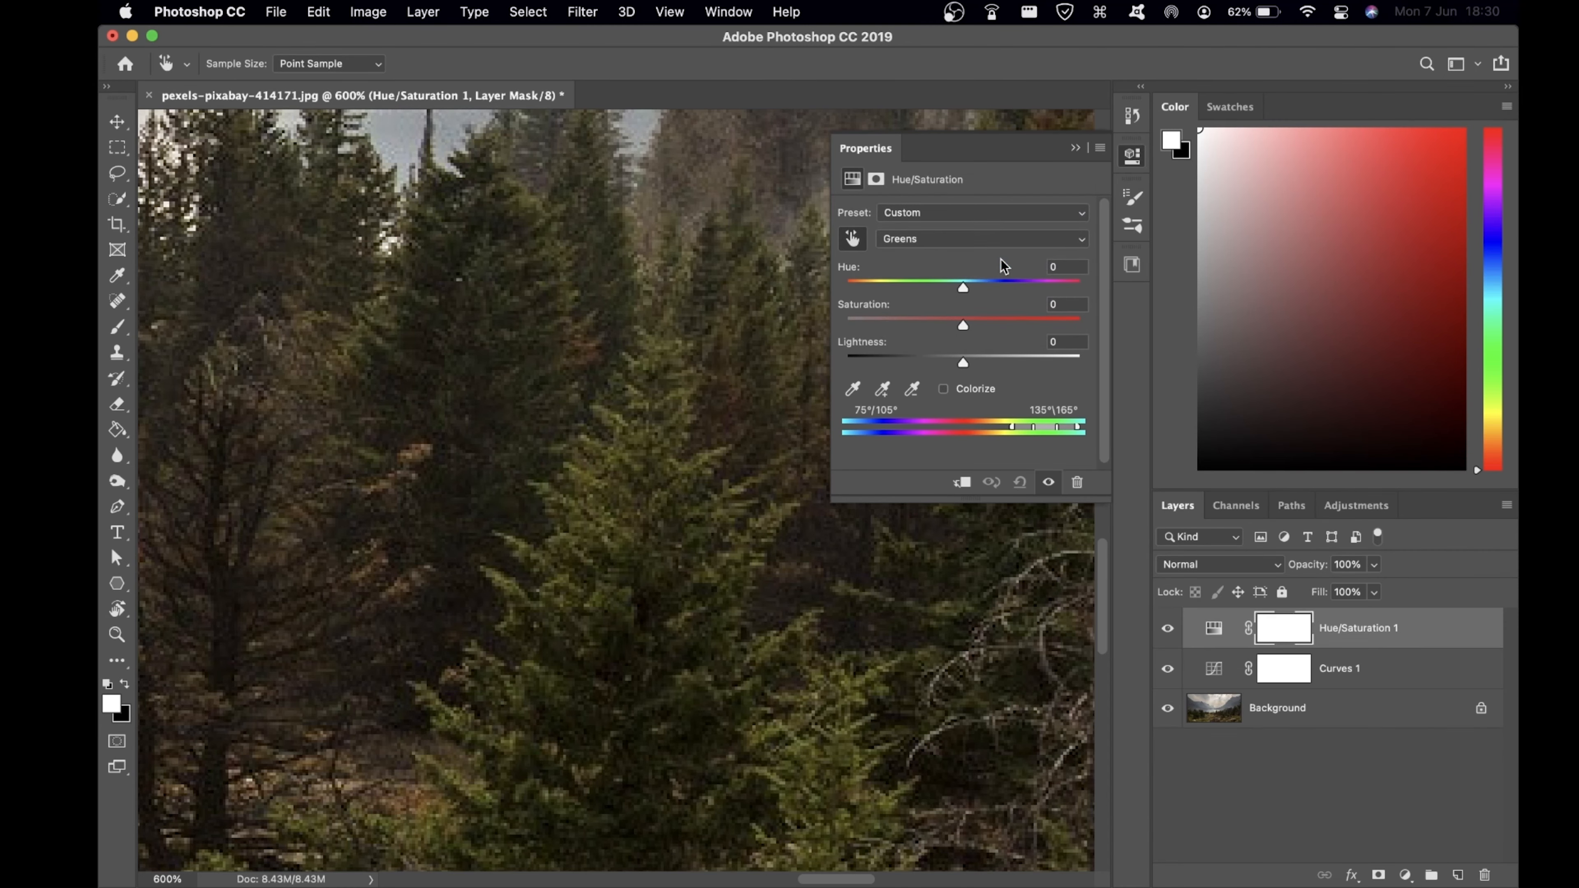
pyautogui.press('super+0')
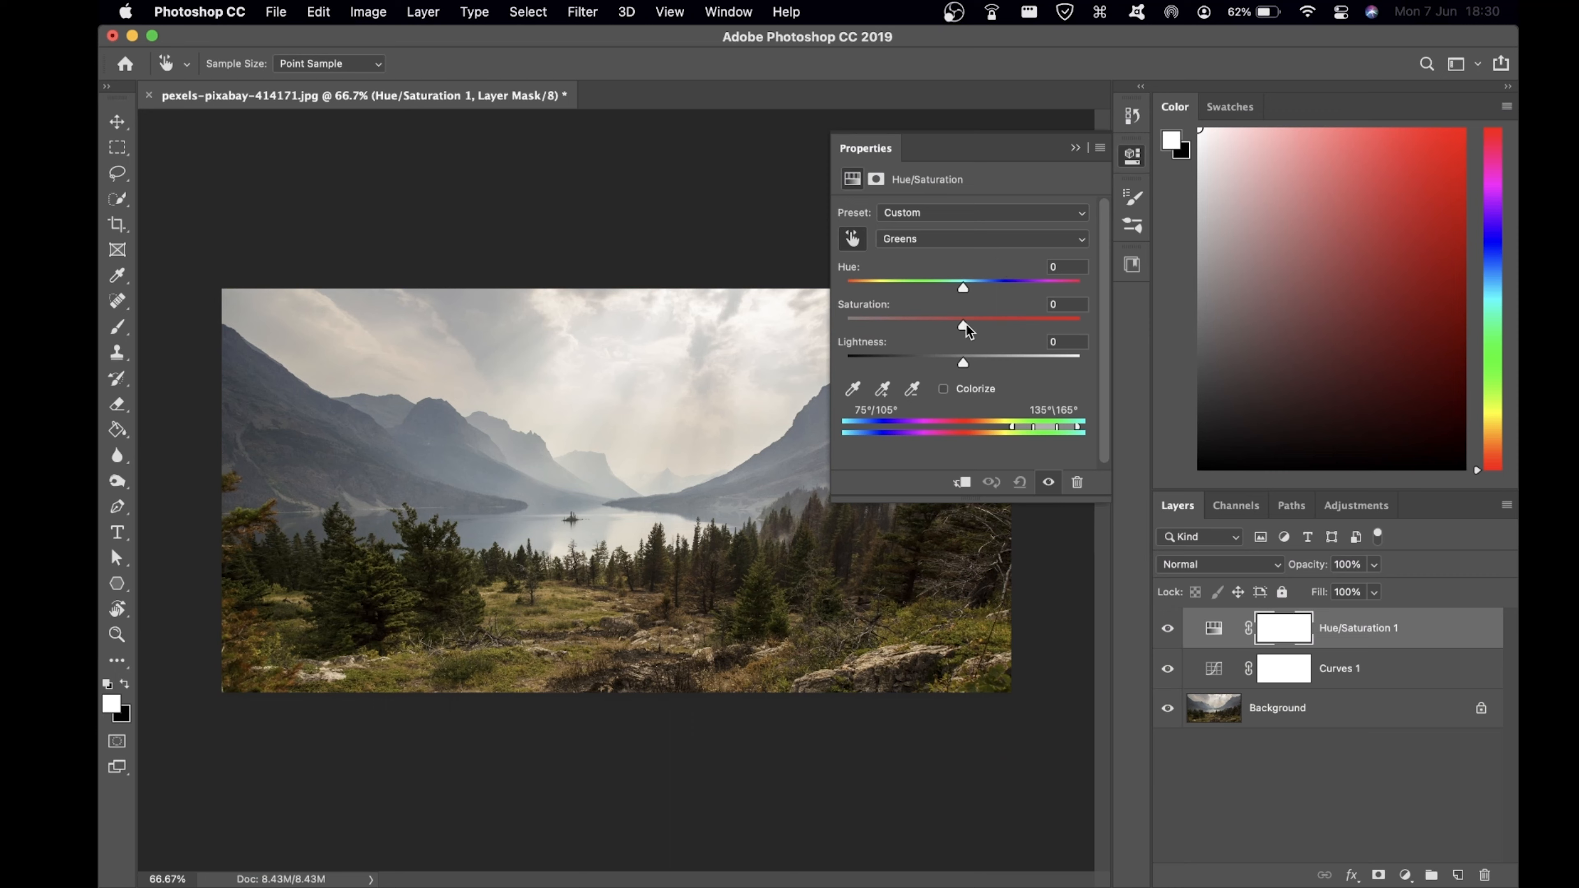
pyautogui.moveTo(965, 330); pyautogui.dragTo(1119, 342)
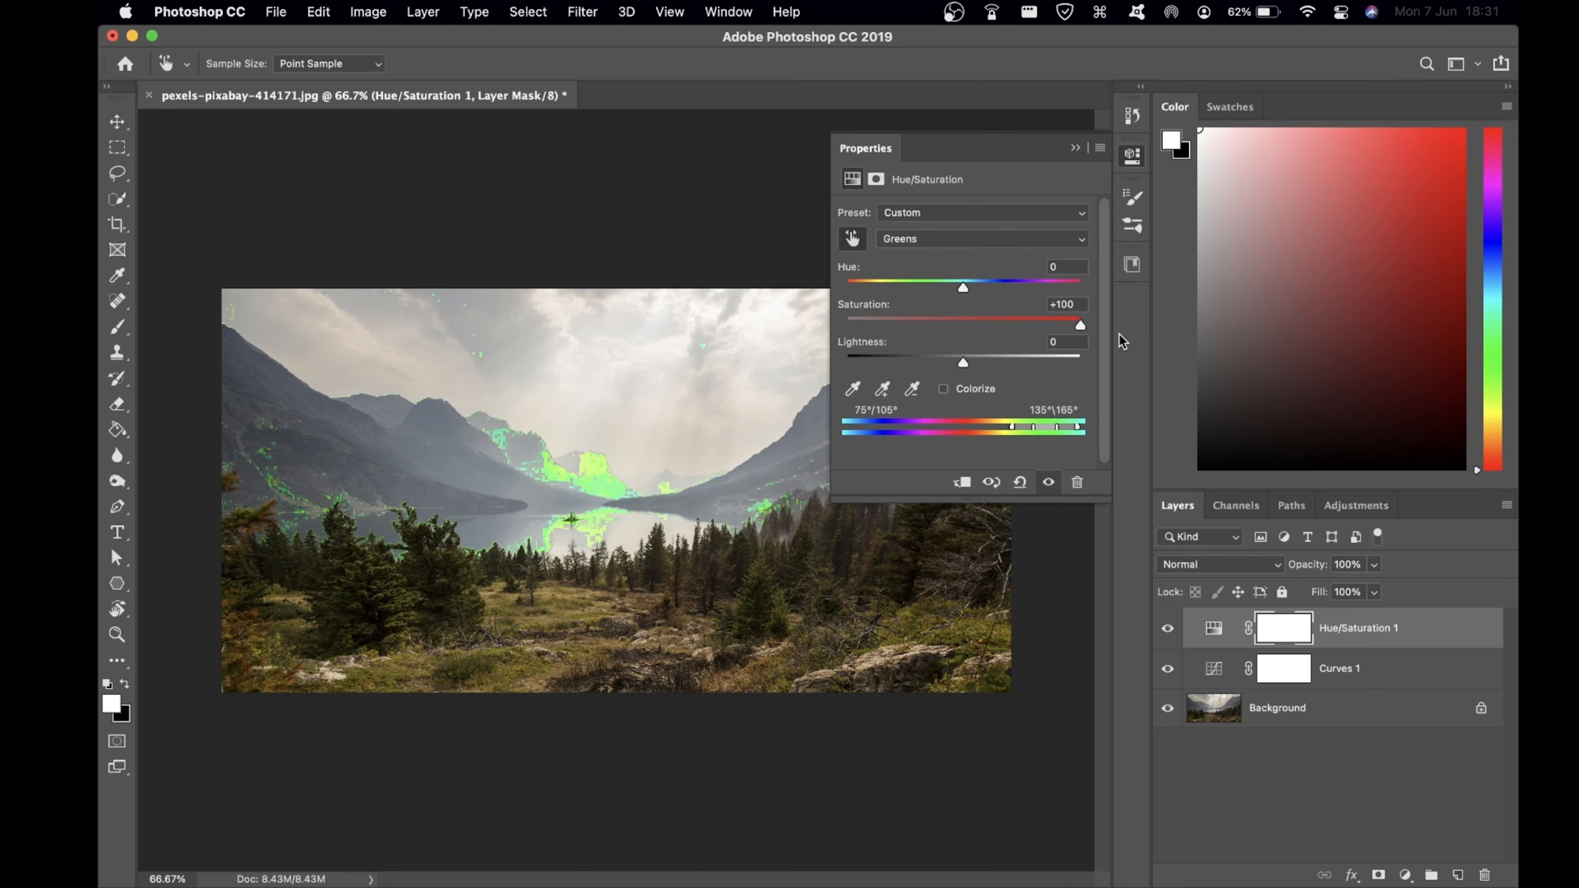
pyautogui.moveTo(965, 290); pyautogui.dragTo(1142, 300)
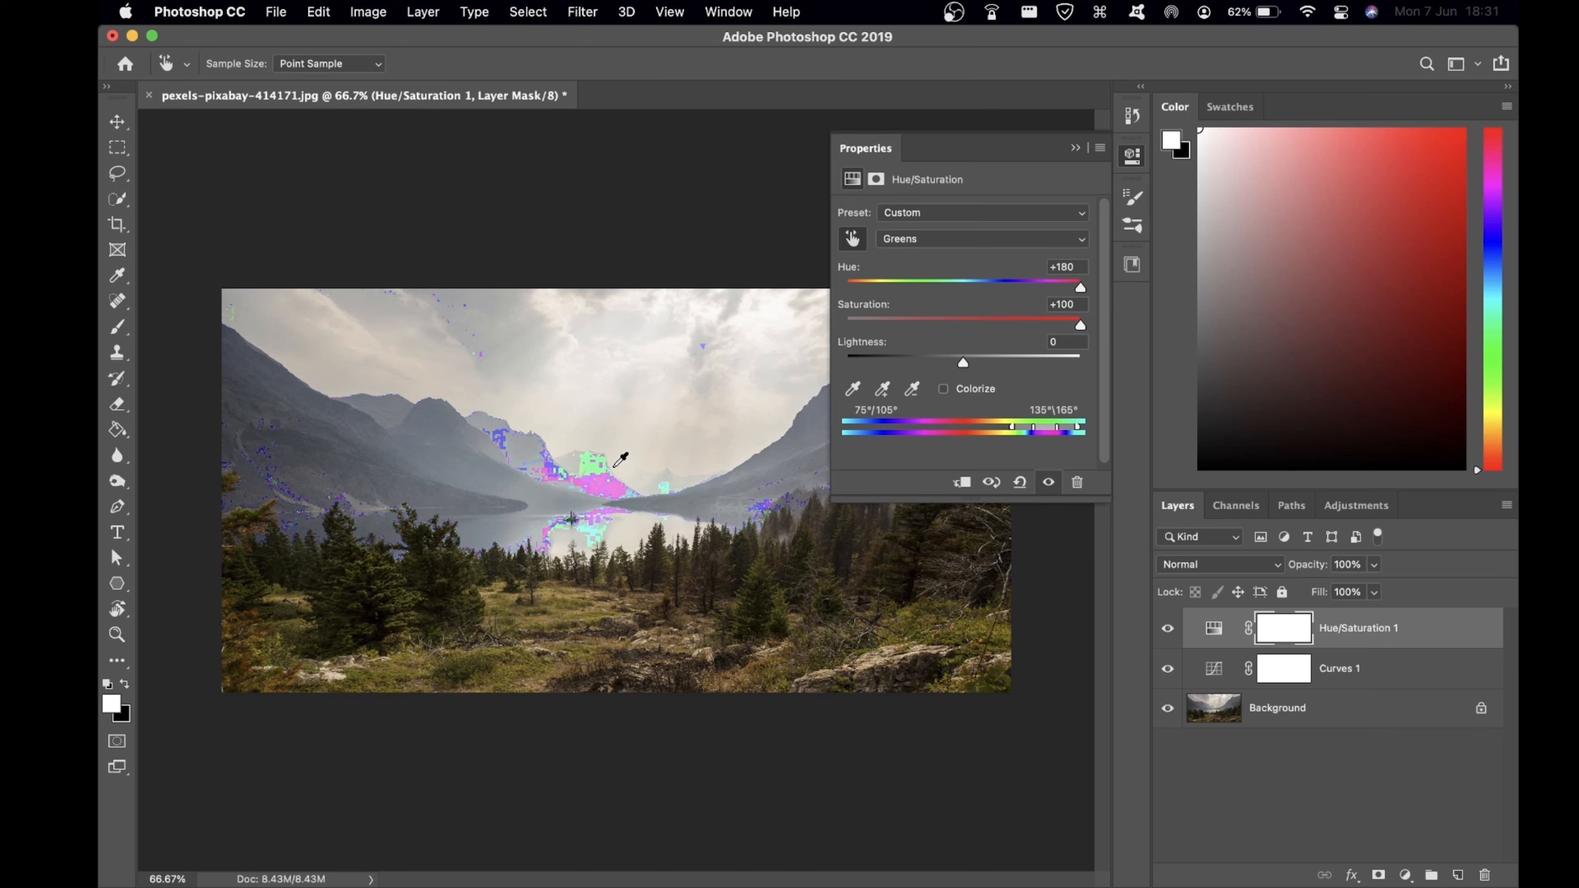
# Test the Yellows range with Hue at +180 and Saturation at +100
pyautogui.click(937, 248)
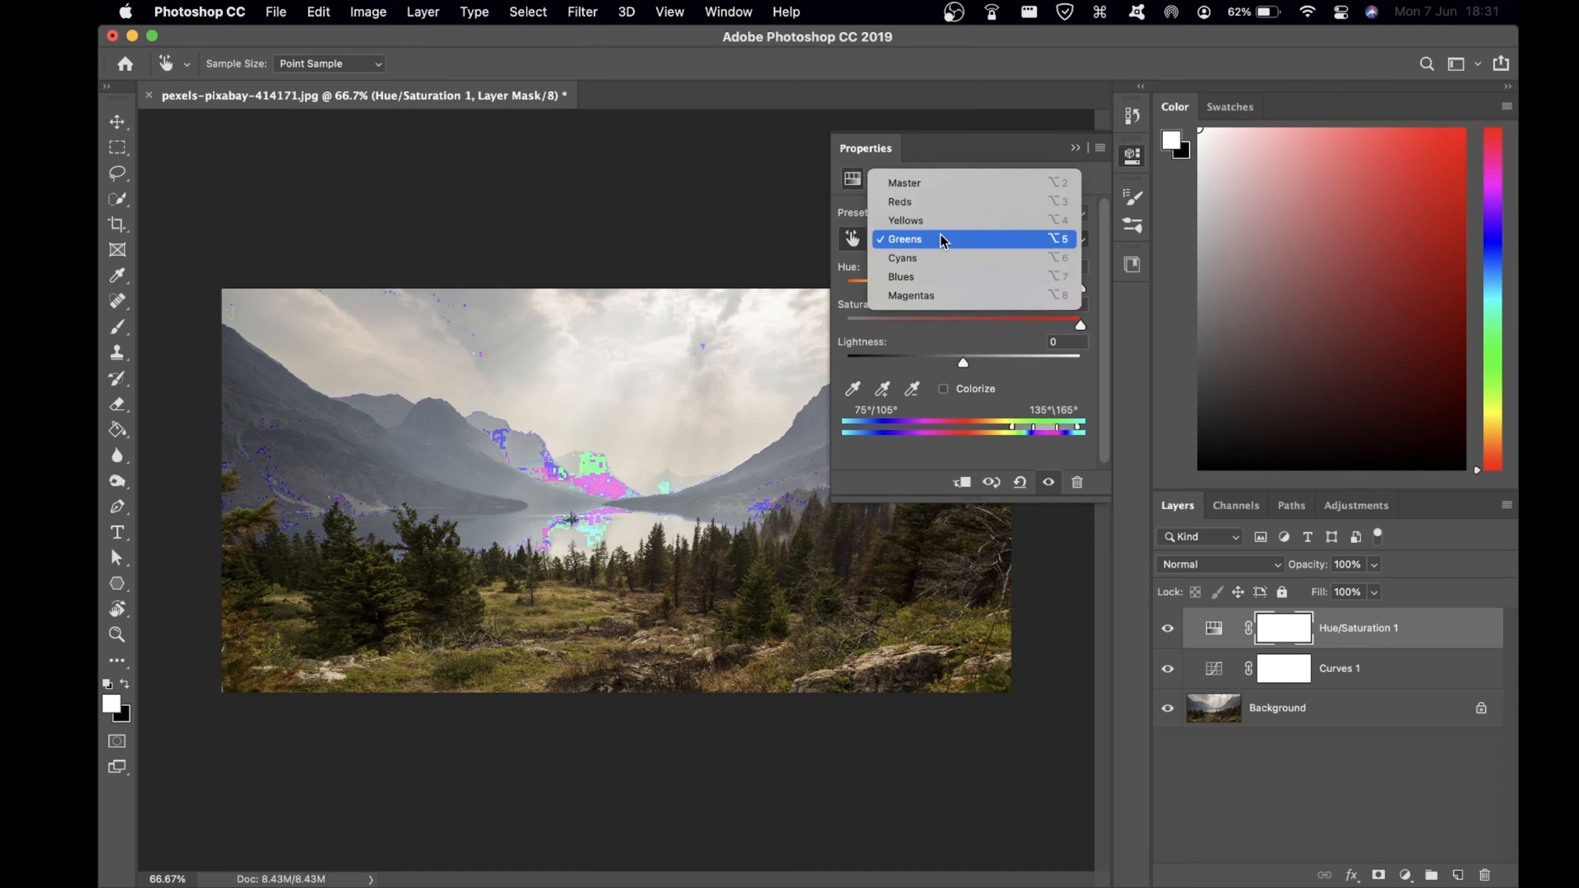
pyautogui.click(969, 220)
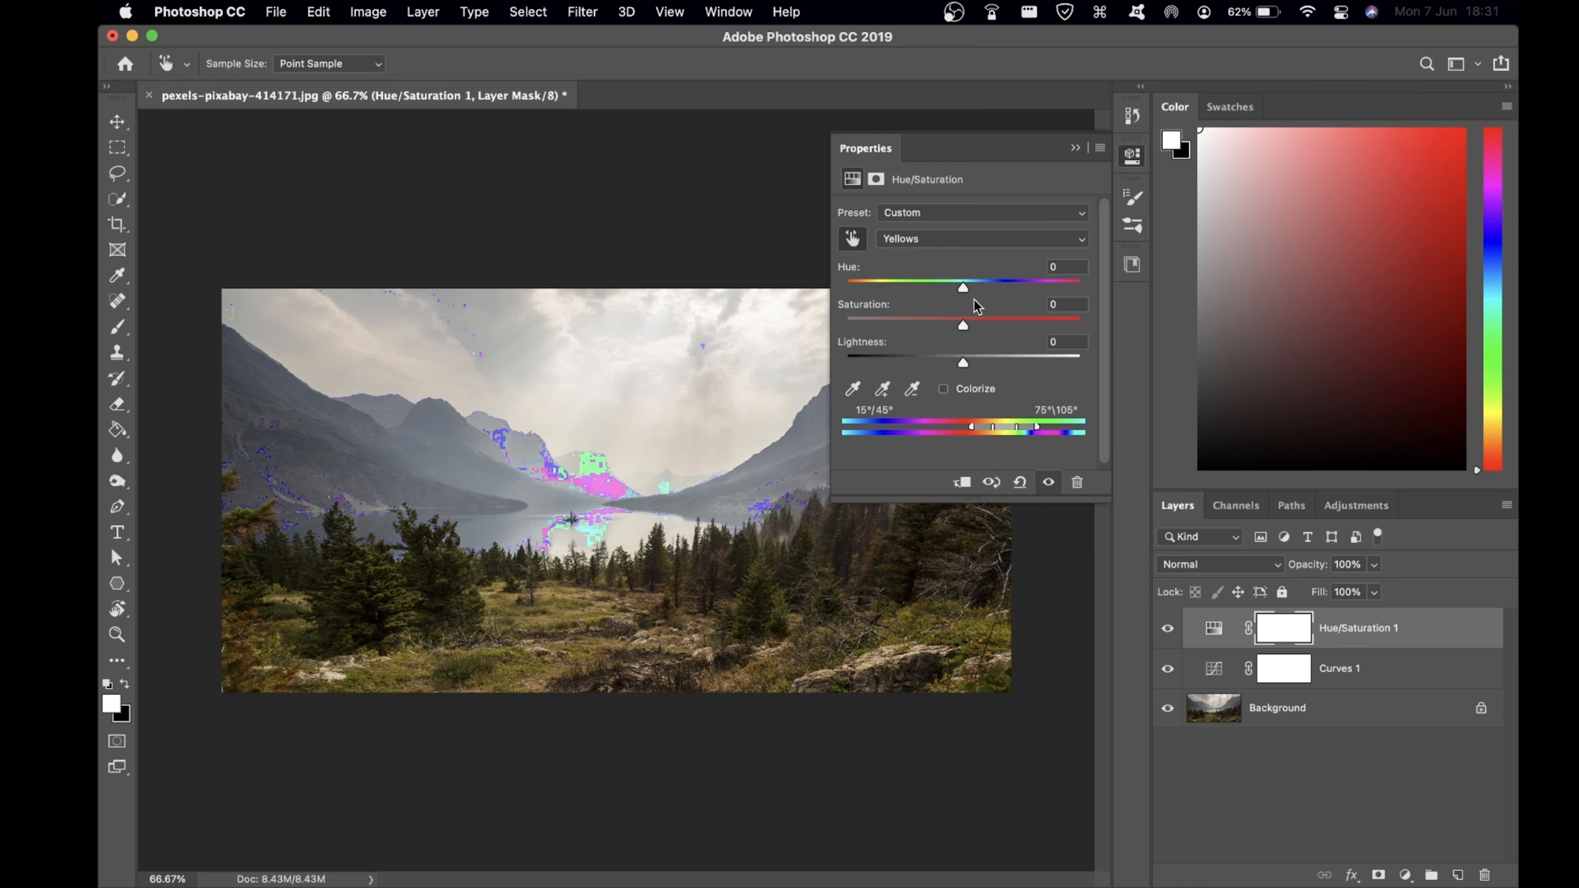
pyautogui.moveTo(962, 287); pyautogui.dragTo(1122, 287)
pyautogui.moveTo(962, 324); pyautogui.dragTo(1125, 322)
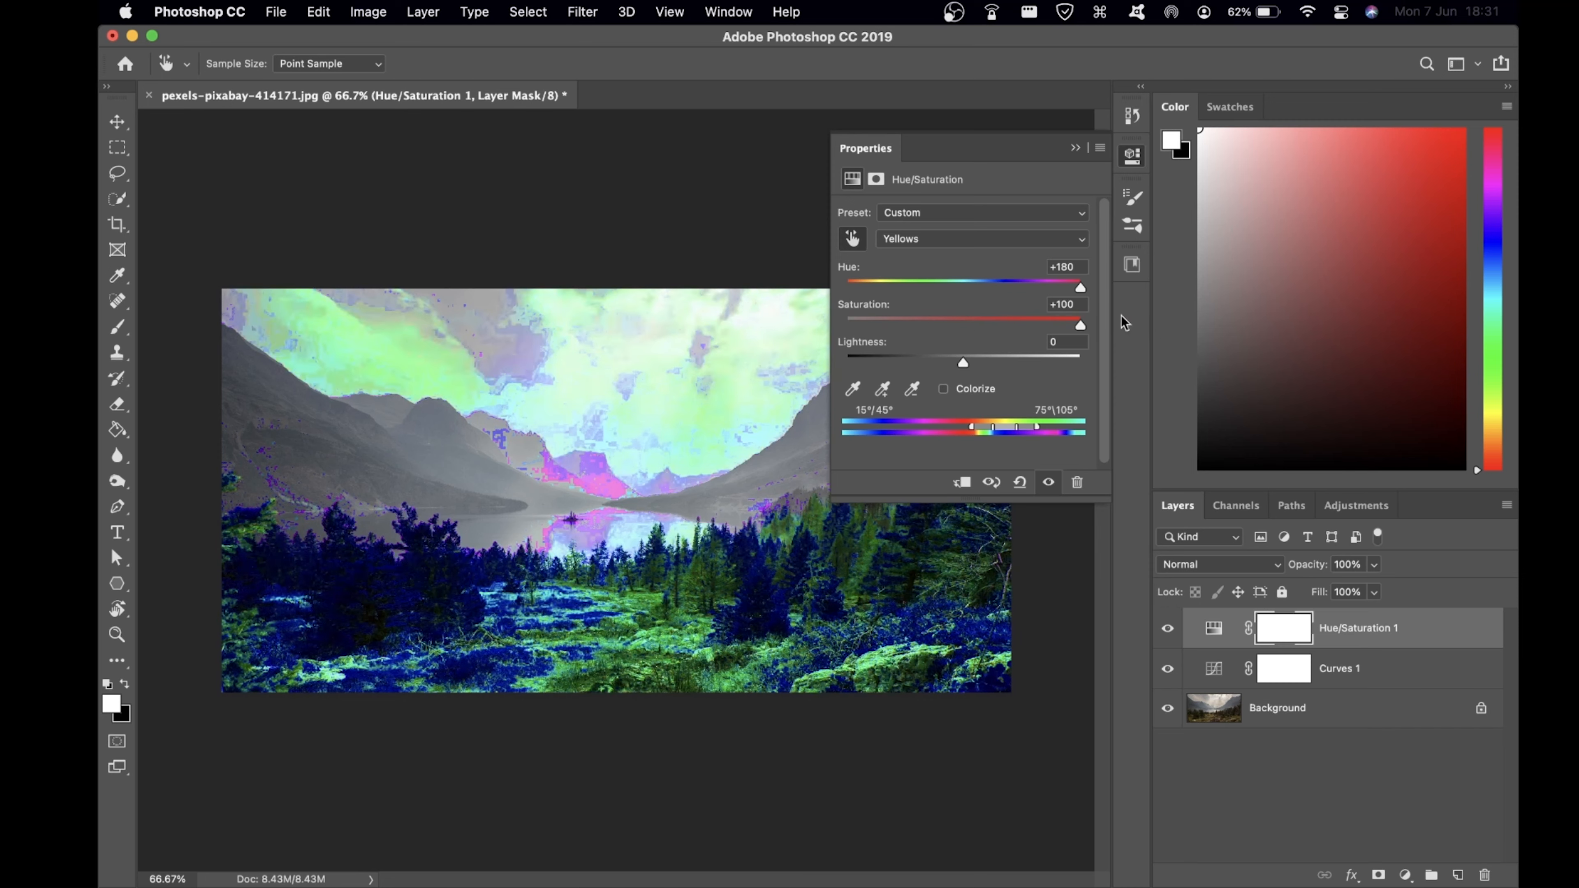
# Reset the Hue and Saturation of the Greens range to 0
pyautogui.click(944, 247)
pyautogui.click(945, 260)
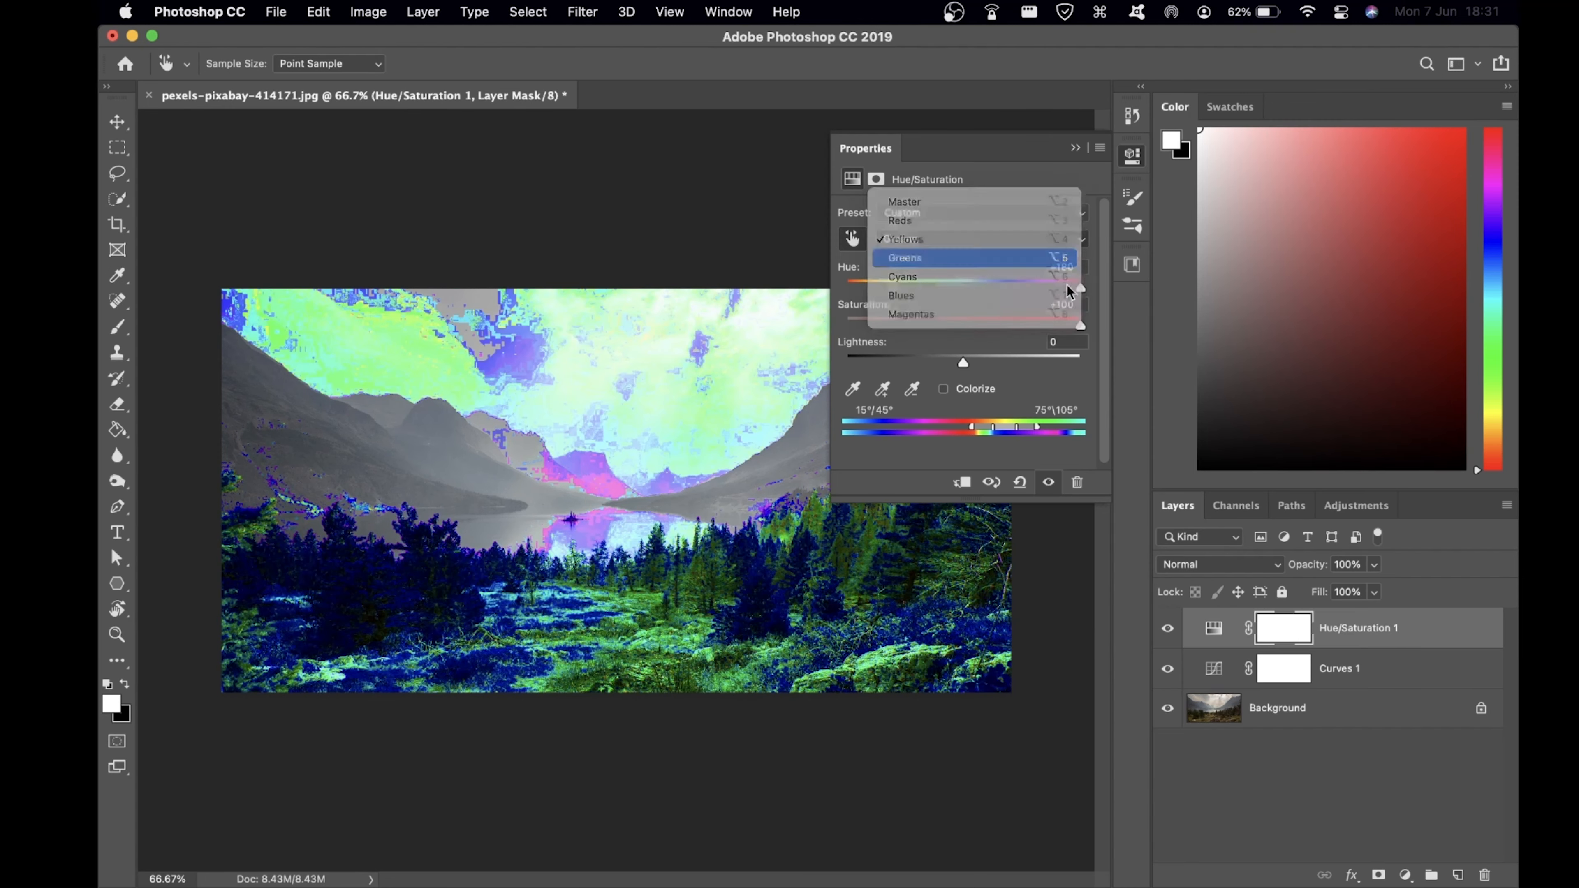
pyautogui.moveTo(1078, 267); pyautogui.dragTo(1030, 253)
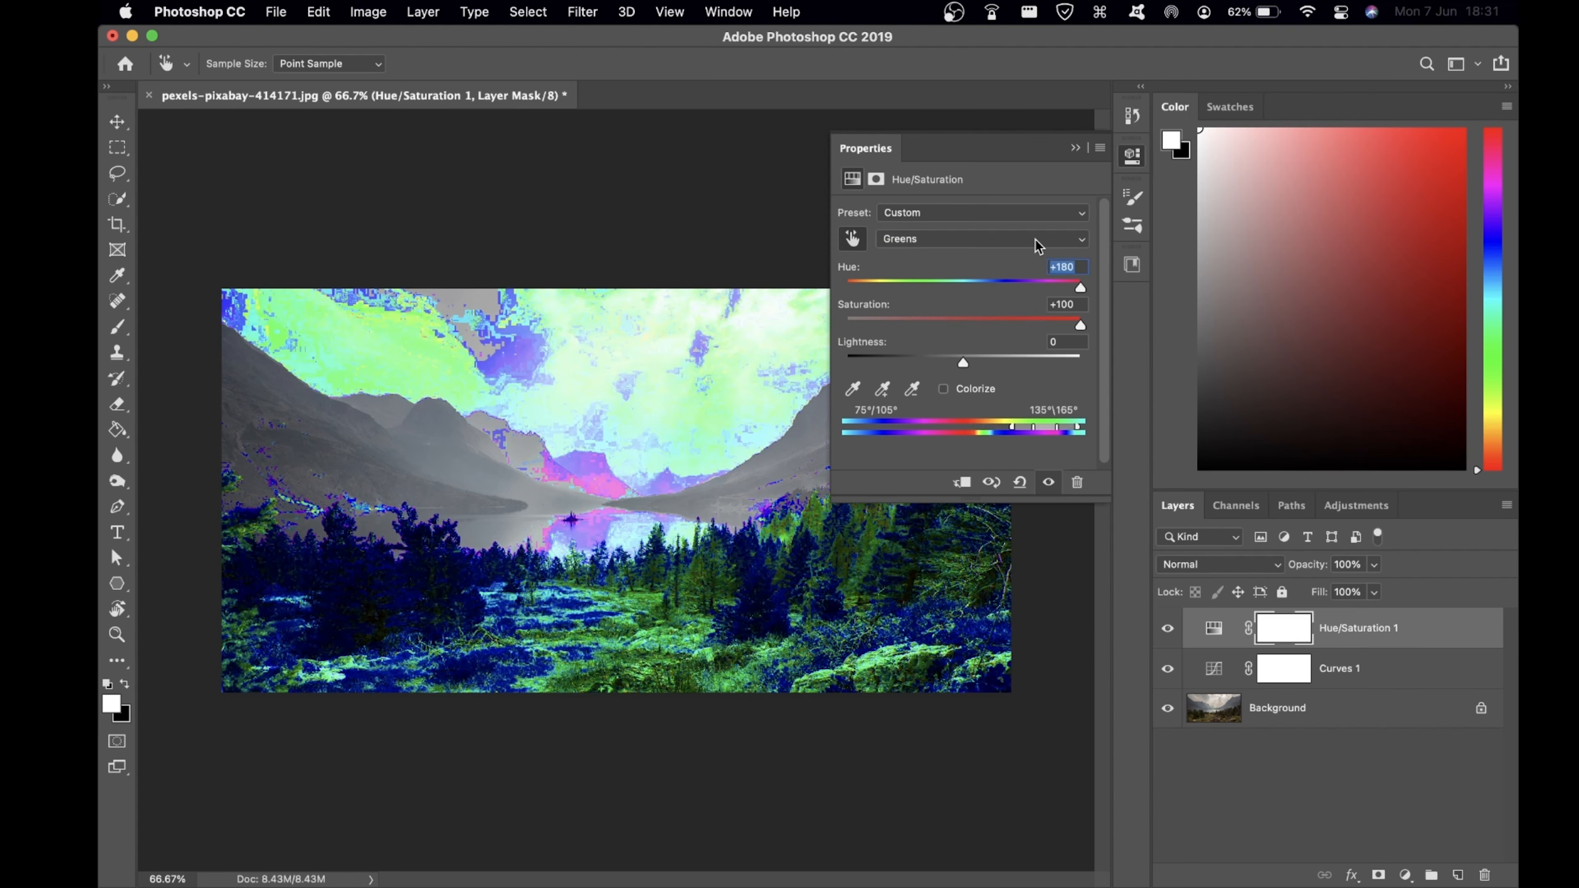
pyautogui.write('0')
pyautogui.moveTo(1081, 305); pyautogui.dragTo(1025, 308)
pyautogui.write('0')
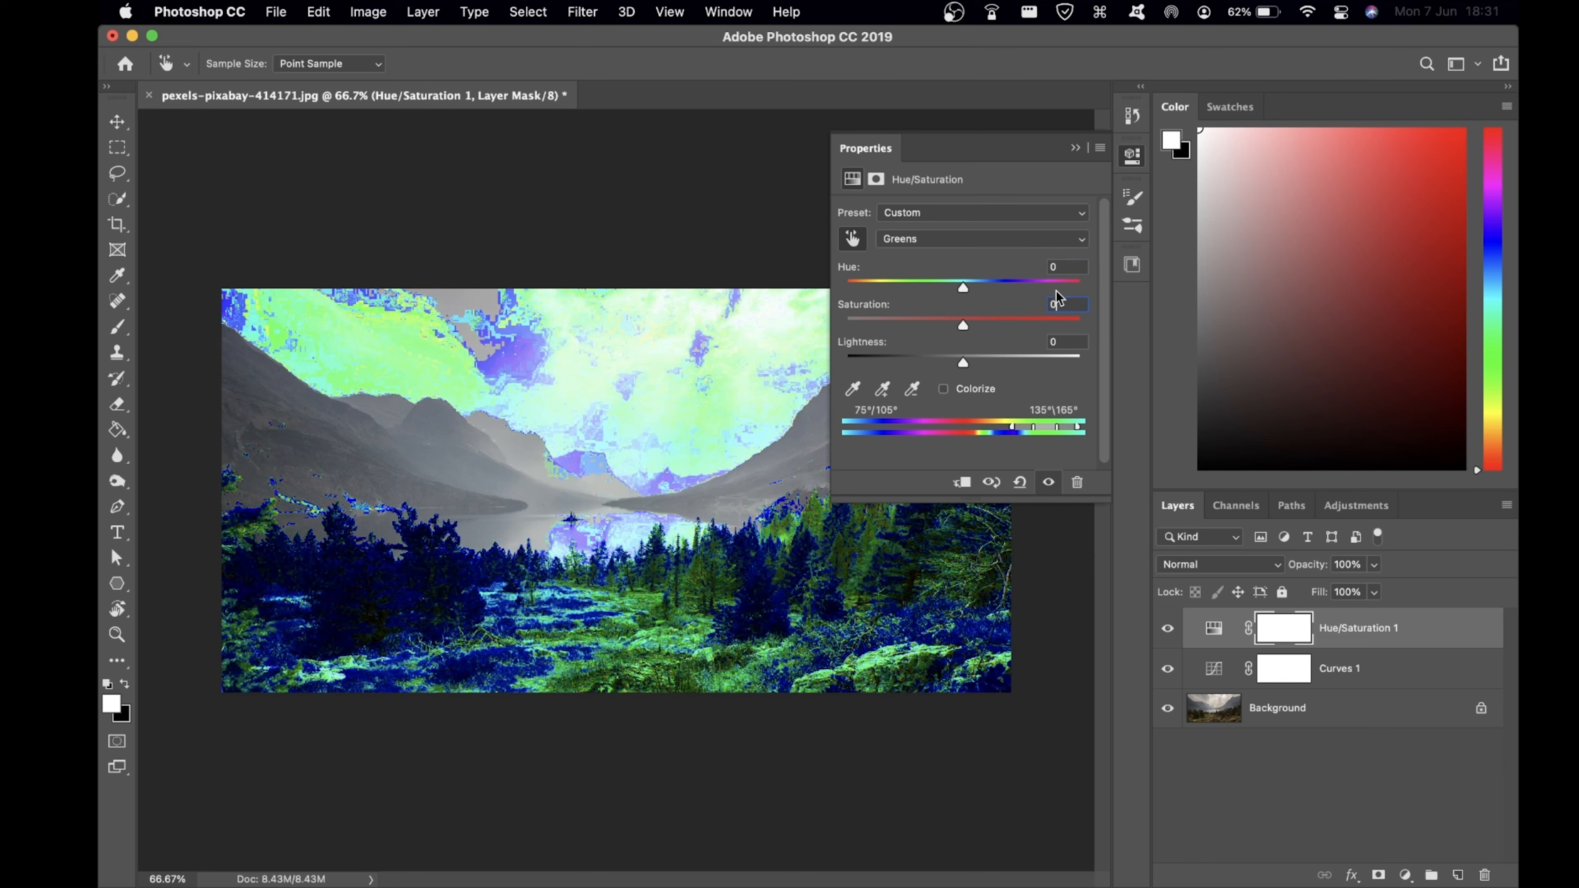
# Set the Yellows range to Hue +14 and Saturation +29, and collapse the adjustment's properties
pyautogui.click(983, 243)
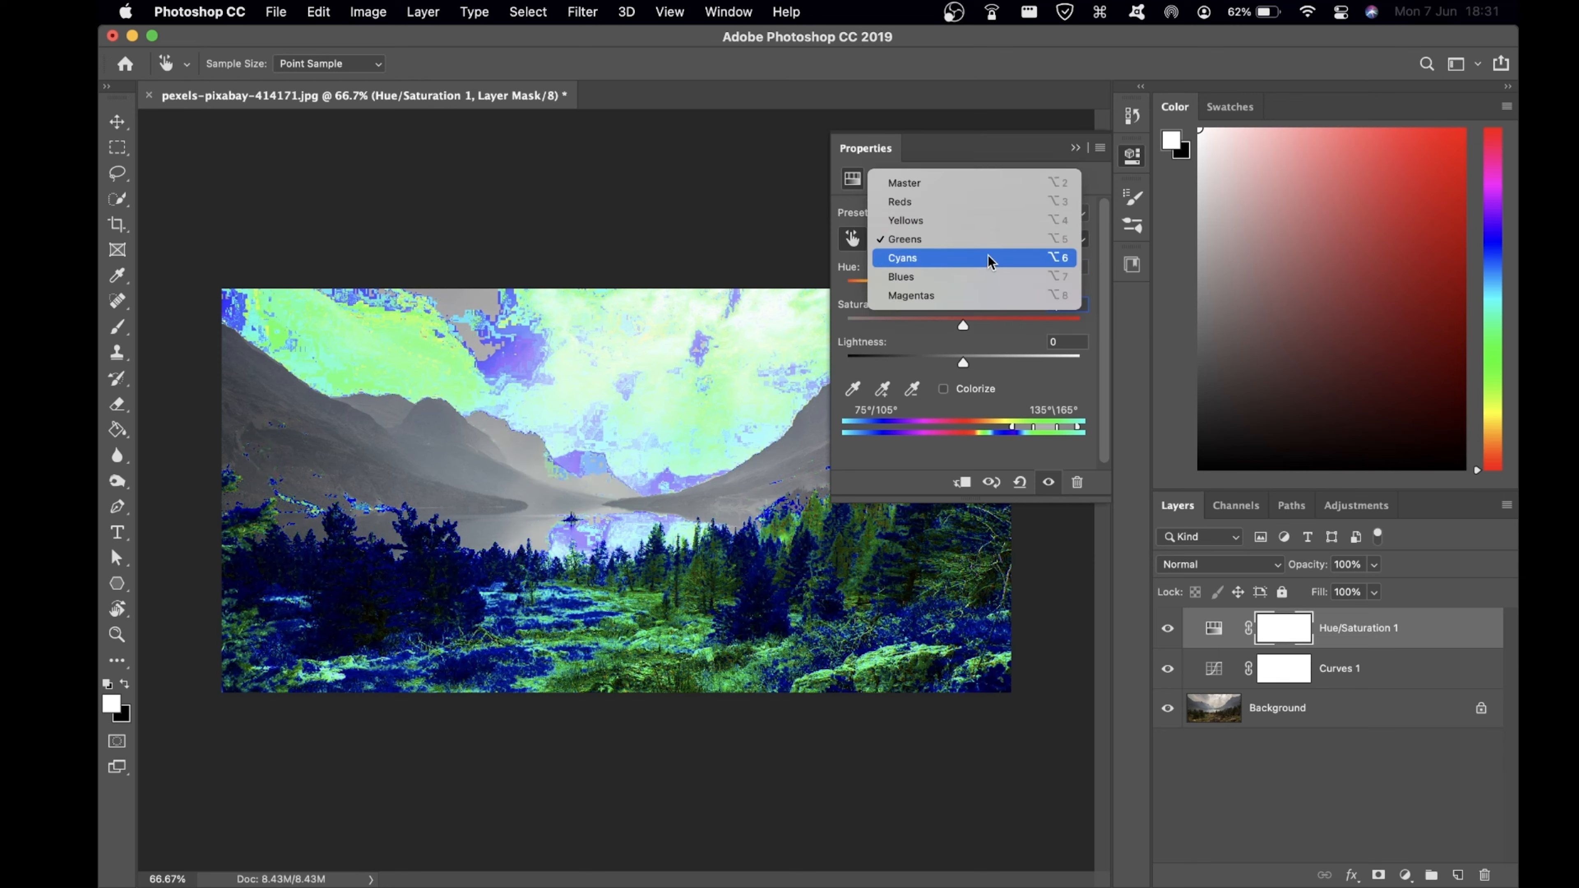
pyautogui.click(956, 223)
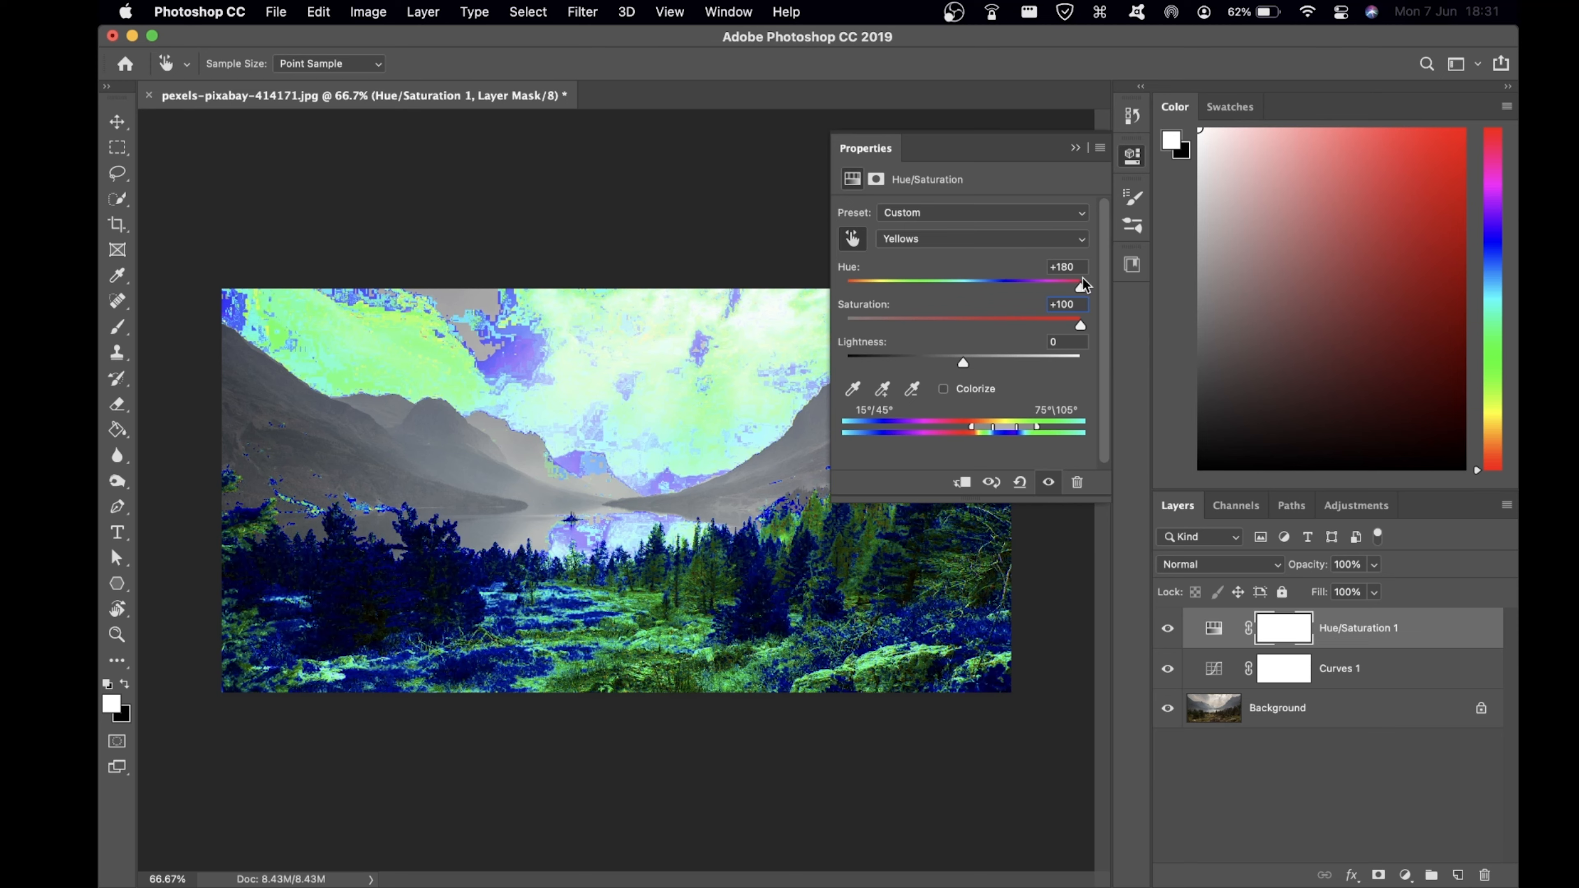
pyautogui.moveTo(1080, 265); pyautogui.dragTo(979, 297)
pyautogui.write('00')
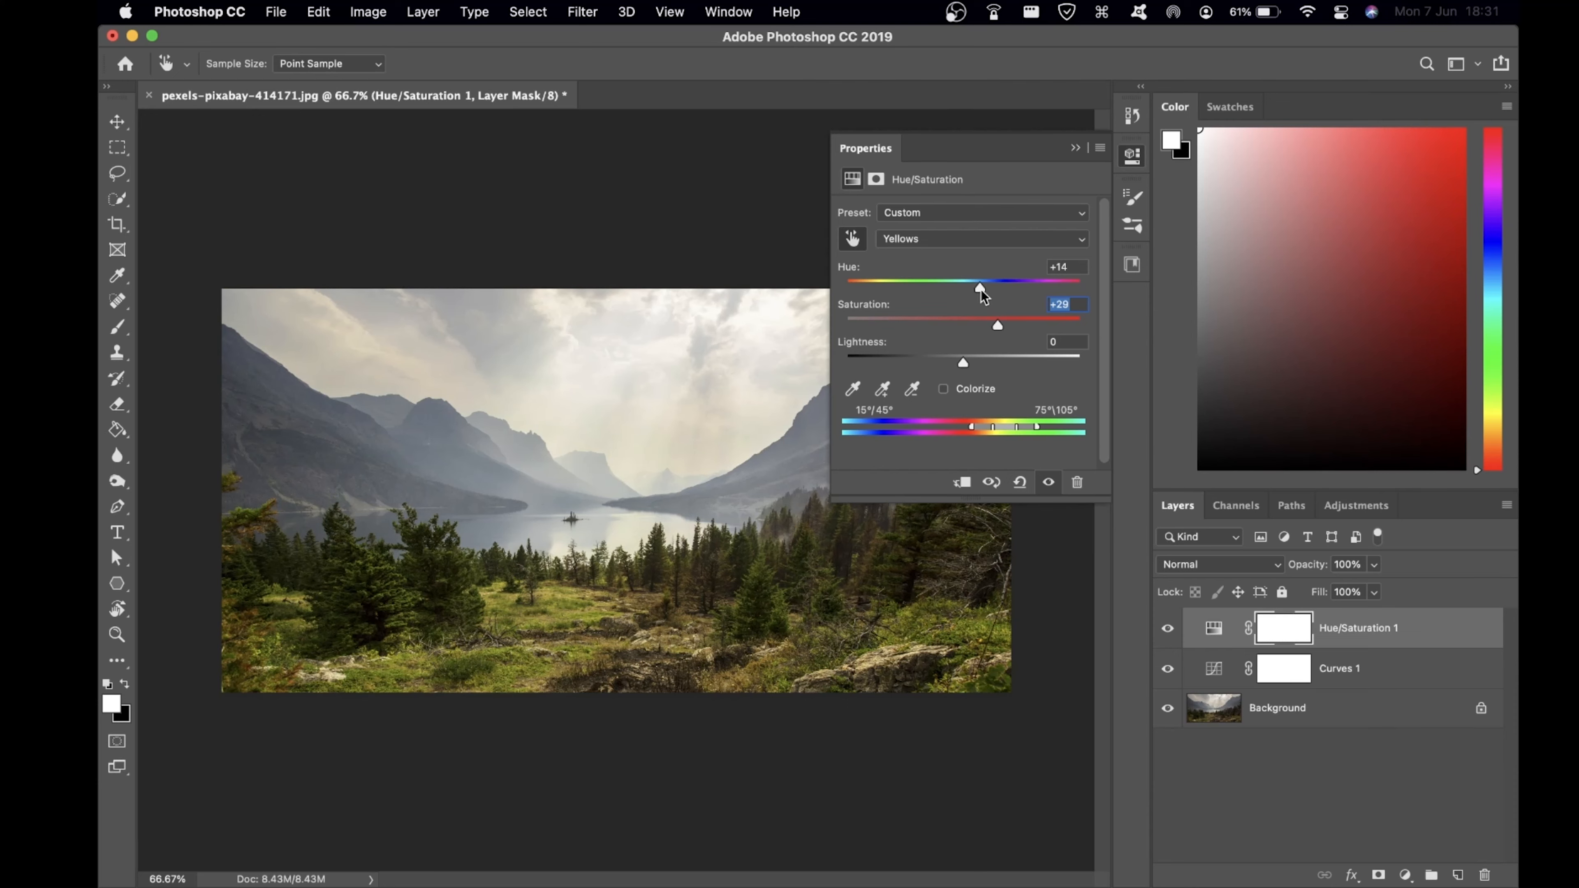
pyautogui.click(1075, 148)
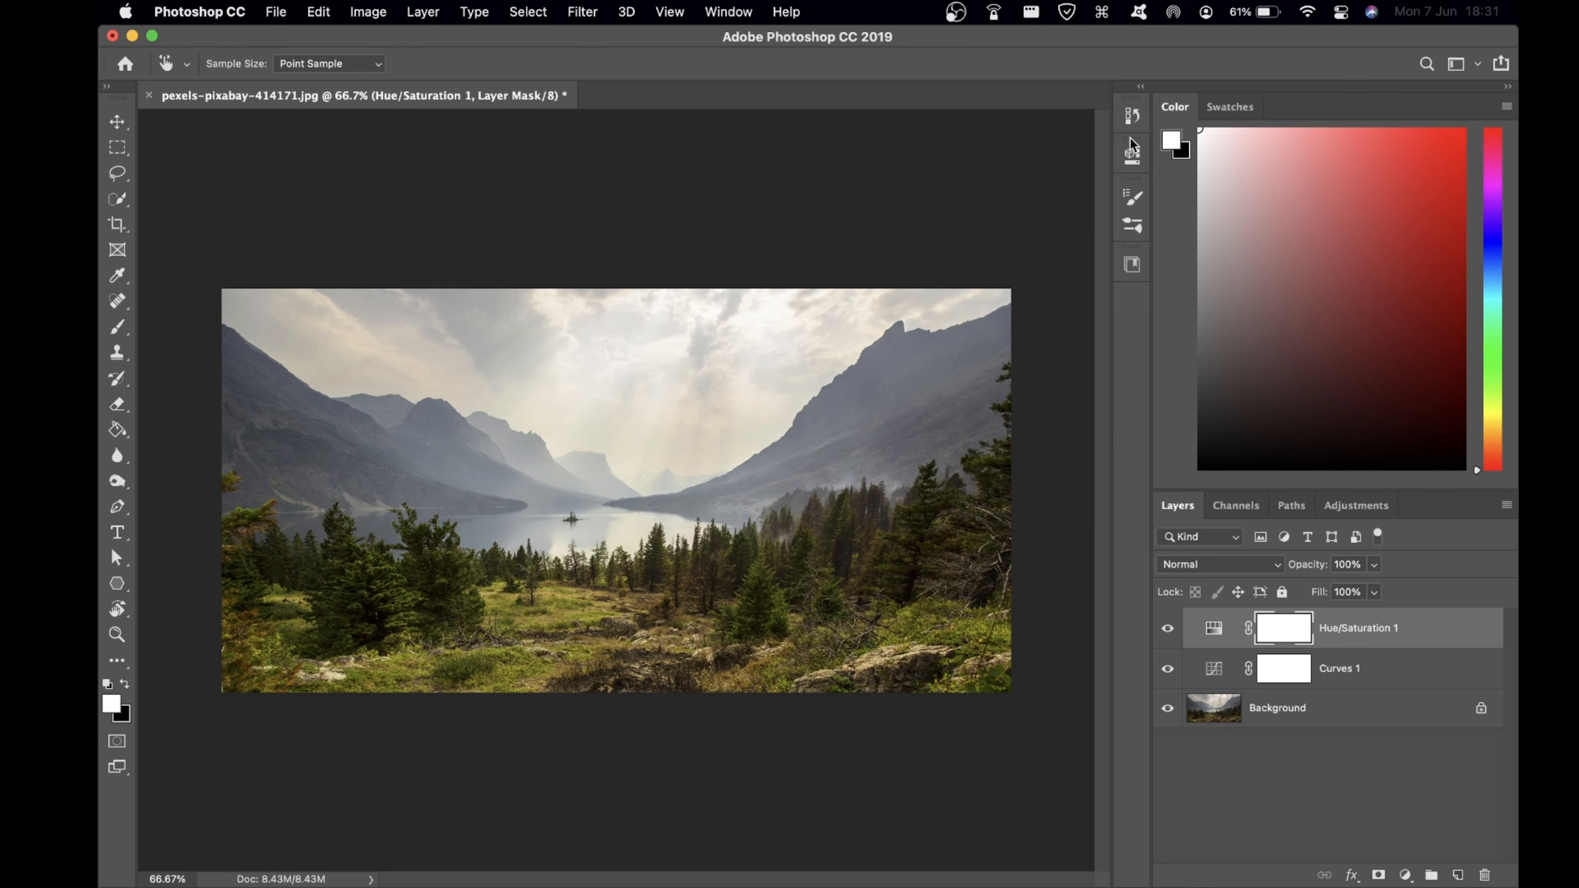
# Compare the photo with and without the Hue/Saturation adjustment layer
pyautogui.click(1168, 629)
pyautogui.click(1172, 627)
pyautogui.click(1180, 622)
pyautogui.click(1181, 620)
# Stamp all visible layers into a new merged layer on top and open it in the Camera Raw Filter
pyautogui.press('super+alt+shift+e')
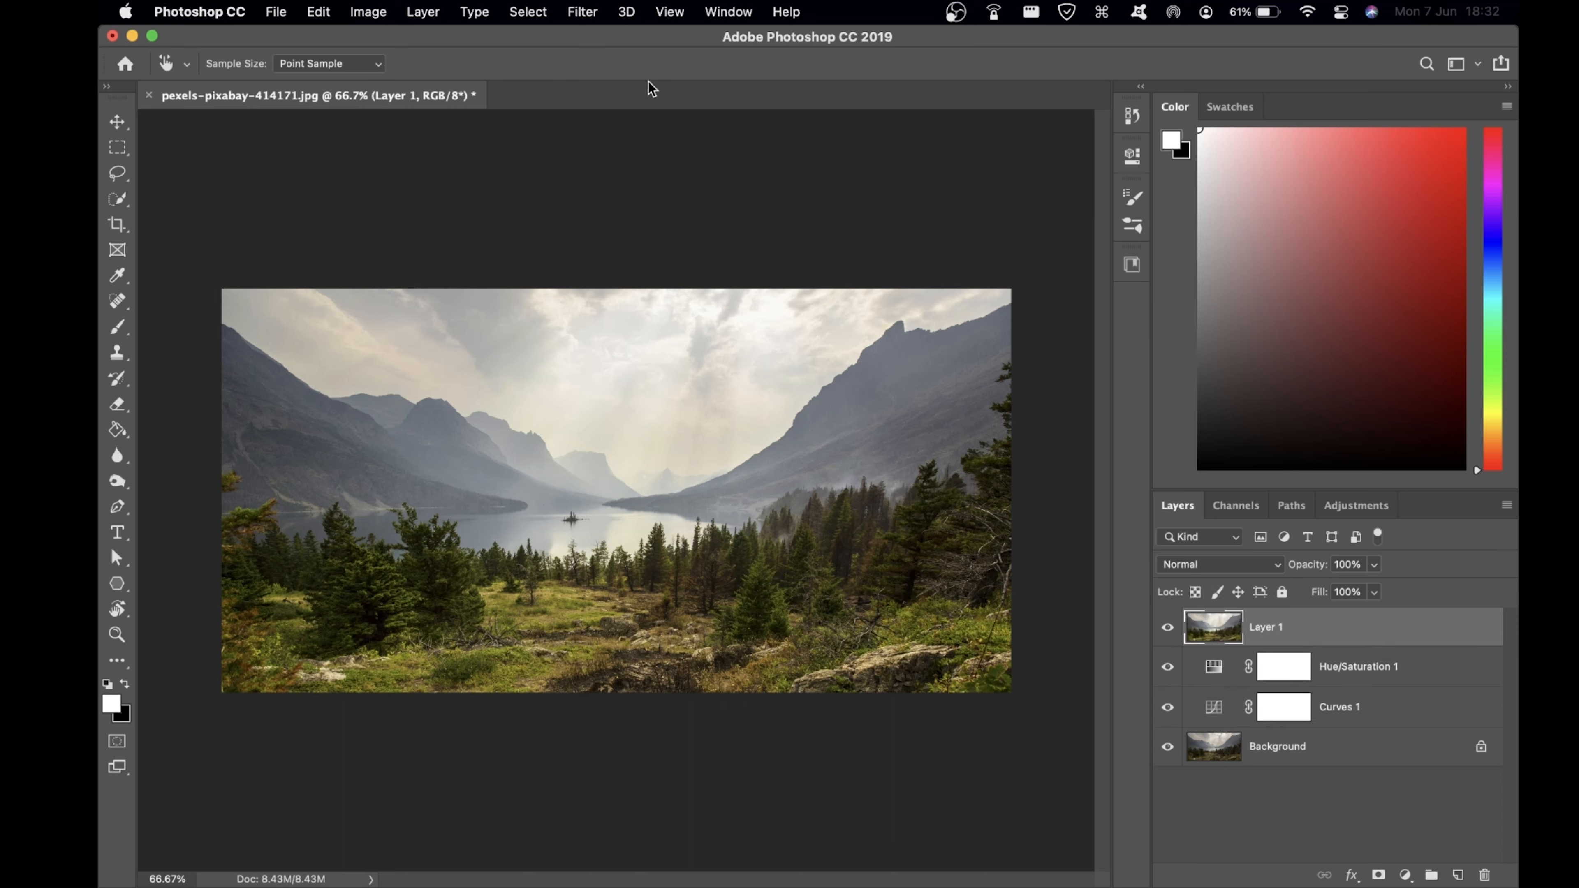
pyautogui.click(590, 12)
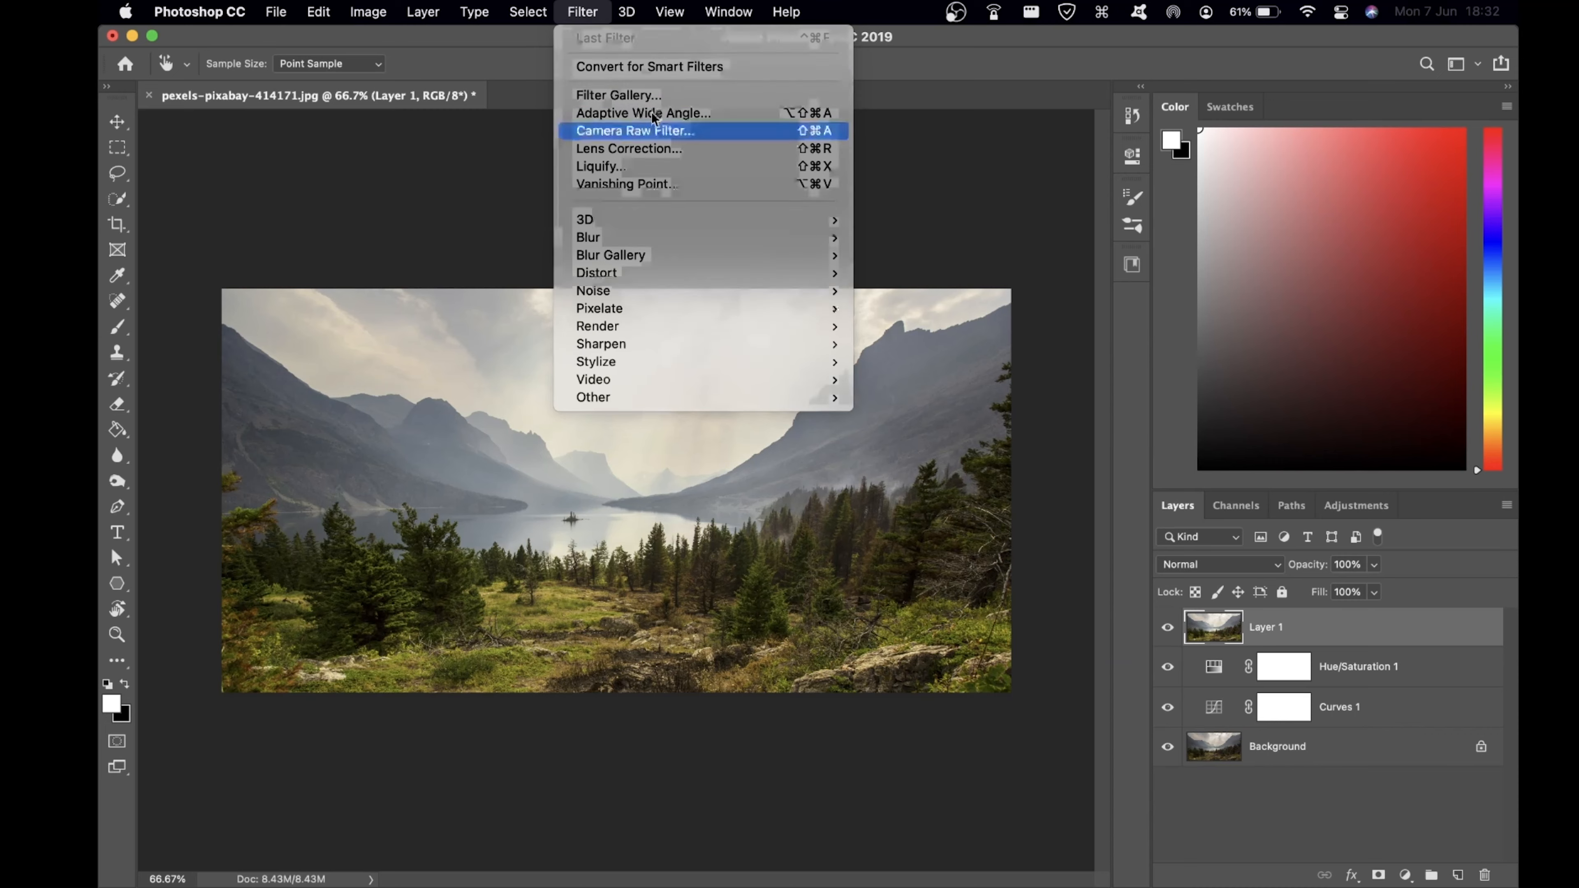
pyautogui.click(665, 129)
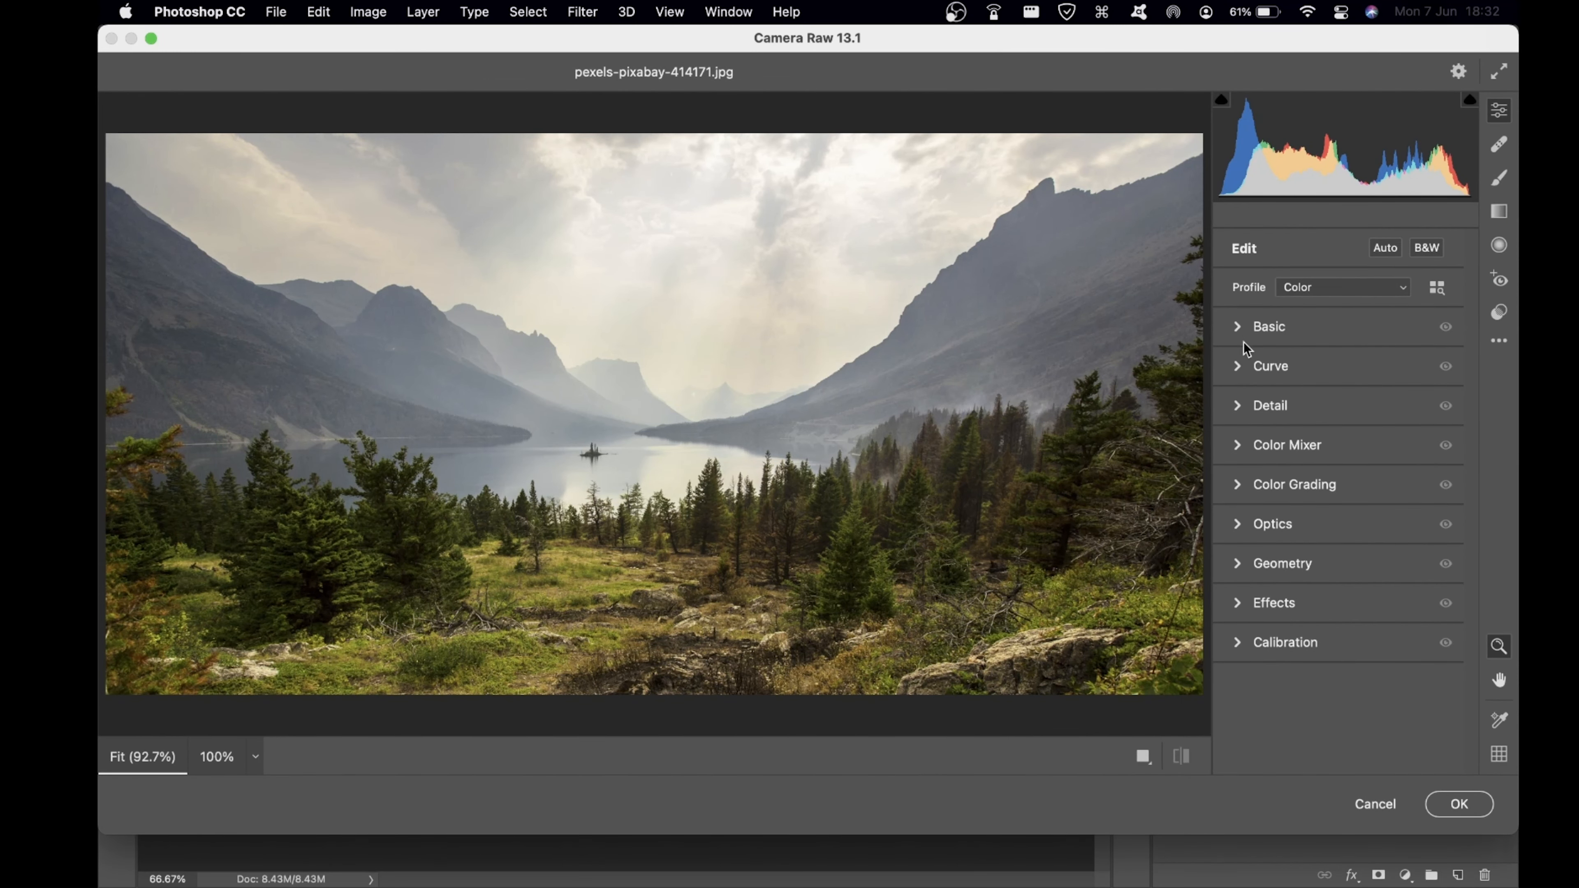
# Set the white balance to Temperature +2 and Tint +8 by sampling the hazy distant mountain as neutral
pyautogui.click(1240, 327)
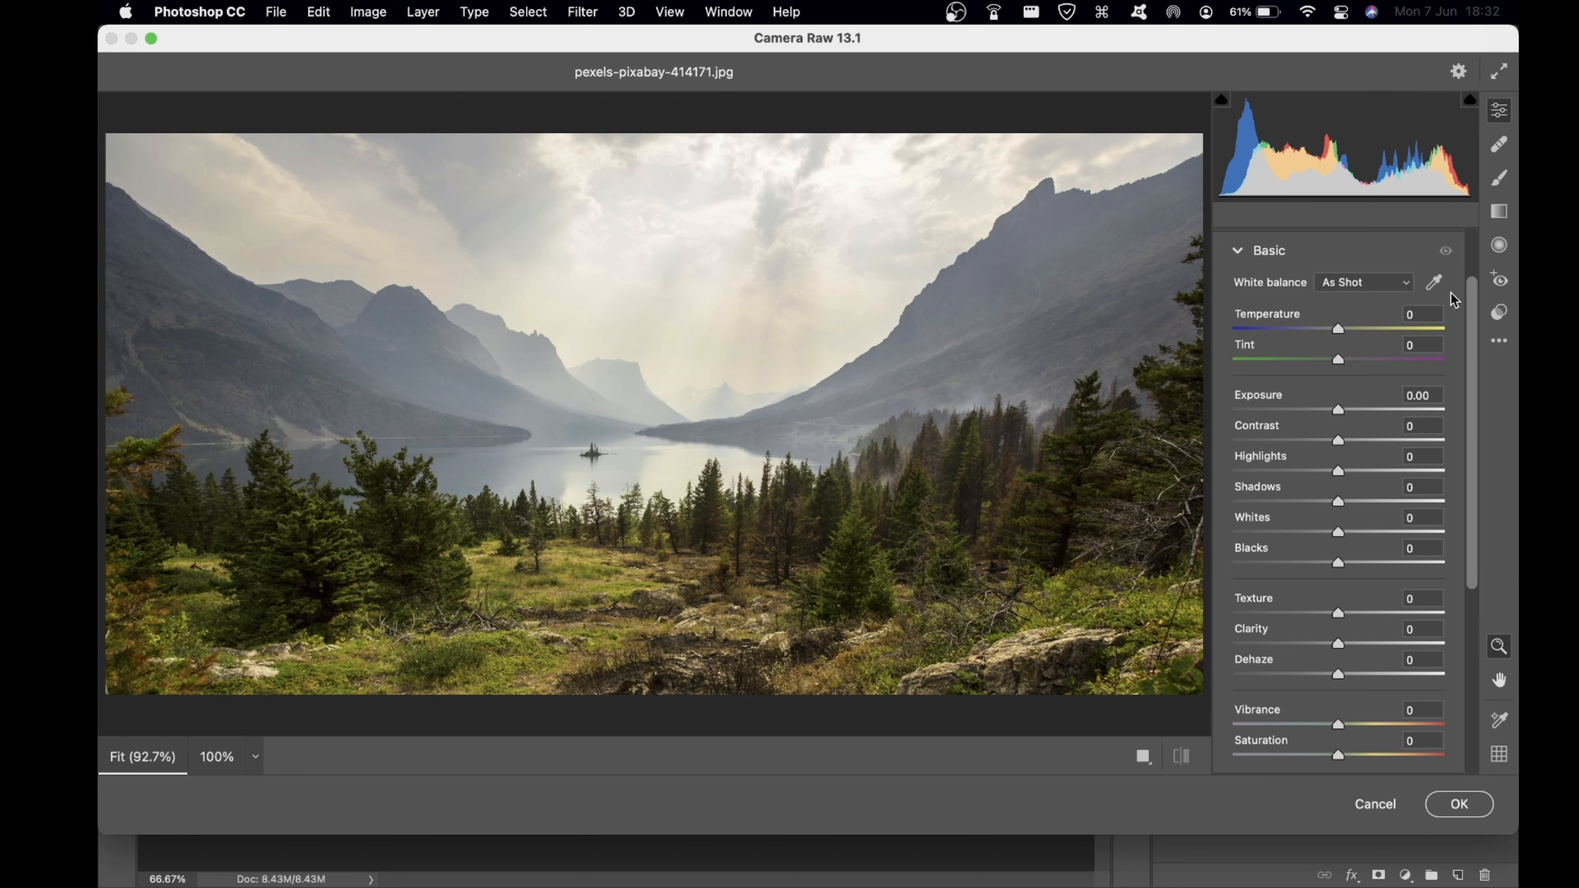
pyautogui.click(1434, 283)
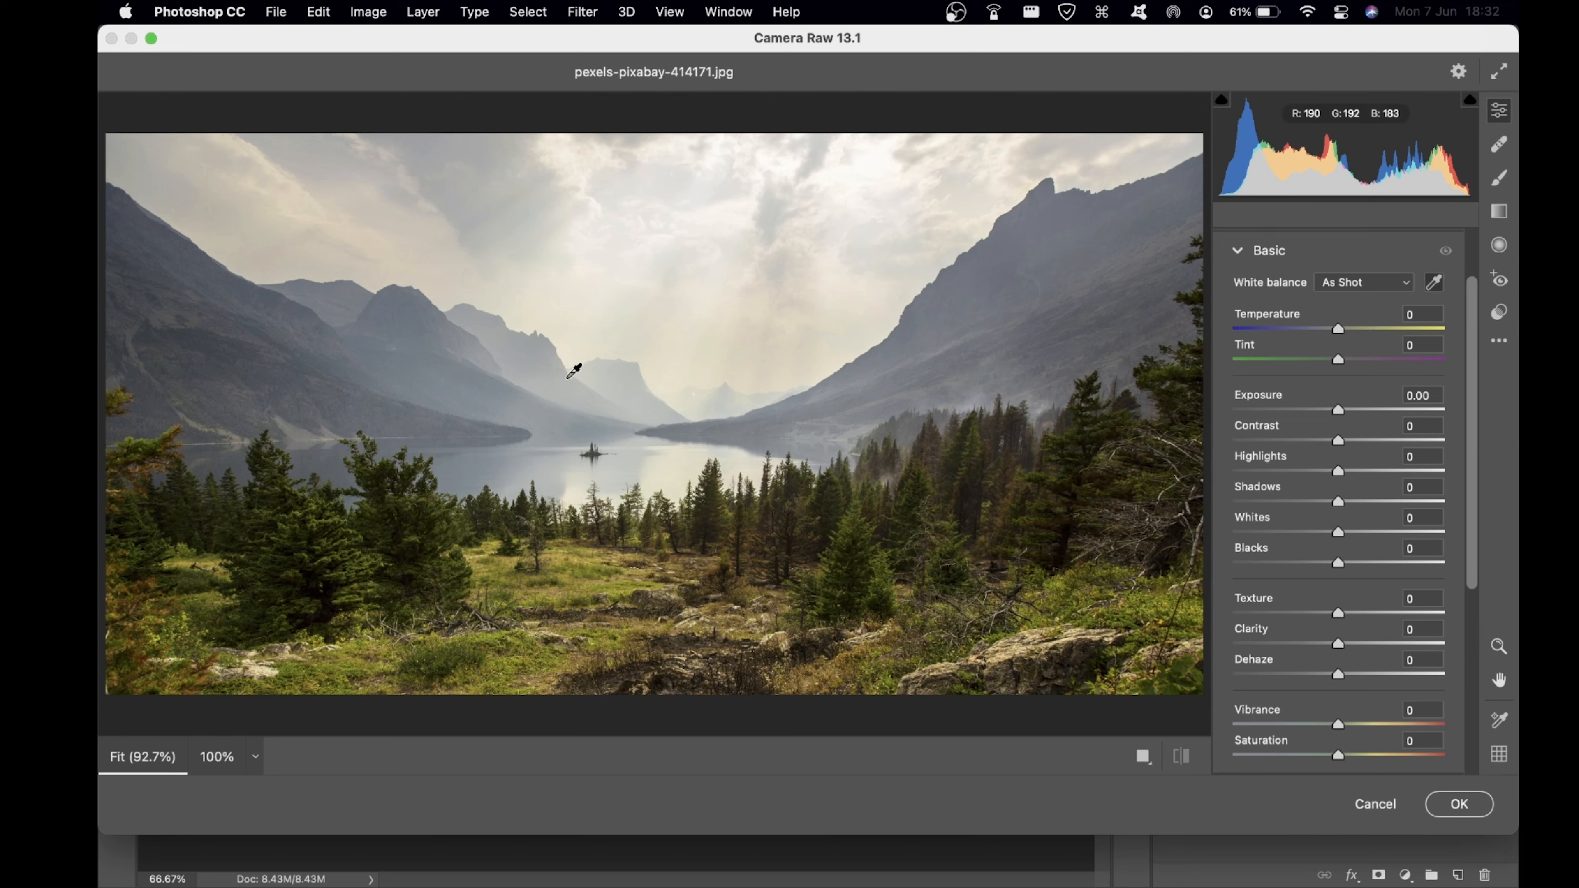
pyautogui.click(552, 367)
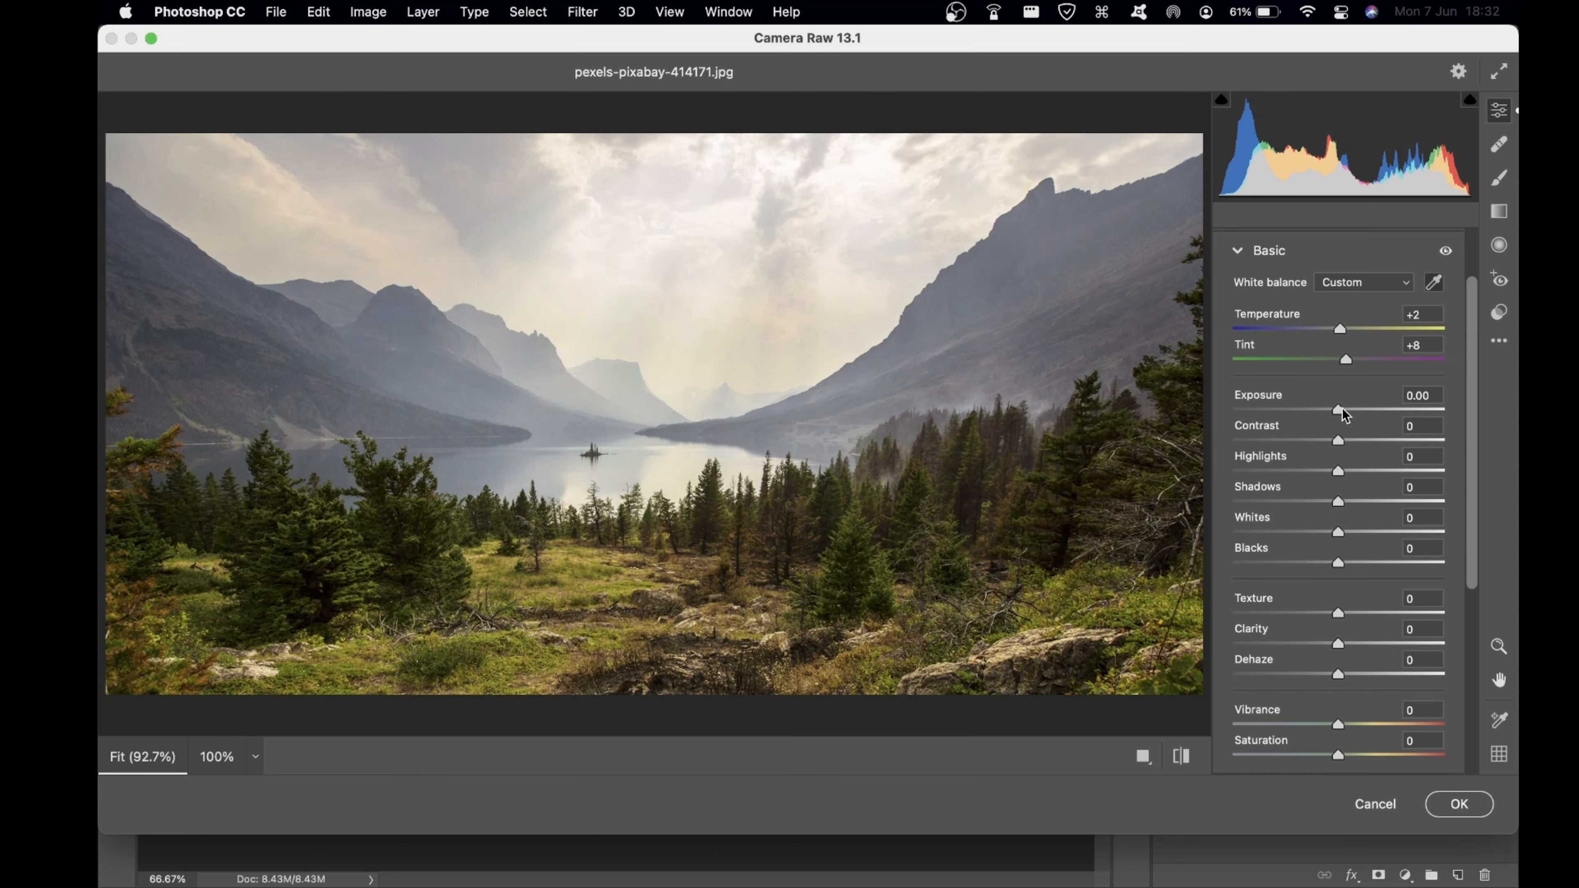
# Set Exposure to +0.05, Shadows to -11 and Highlights to +15 in the Basic adjustments
pyautogui.moveTo(1342, 415); pyautogui.dragTo(1340, 409)
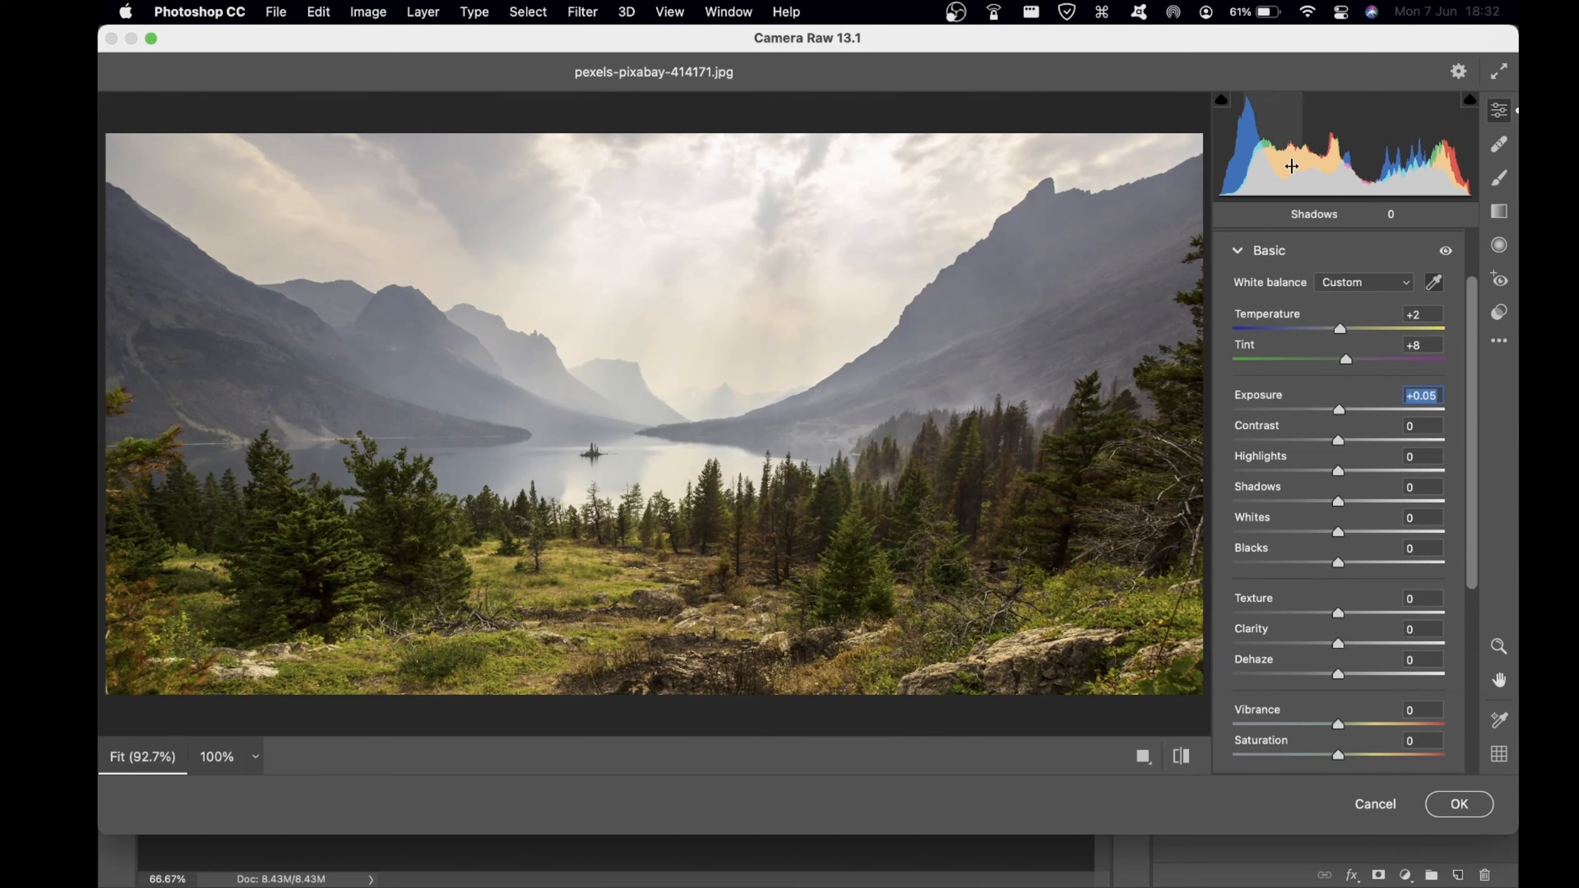
pyautogui.moveTo(1258, 168); pyautogui.dragTo(1244, 169)
pyautogui.moveTo(1410, 181); pyautogui.dragTo(1402, 172)
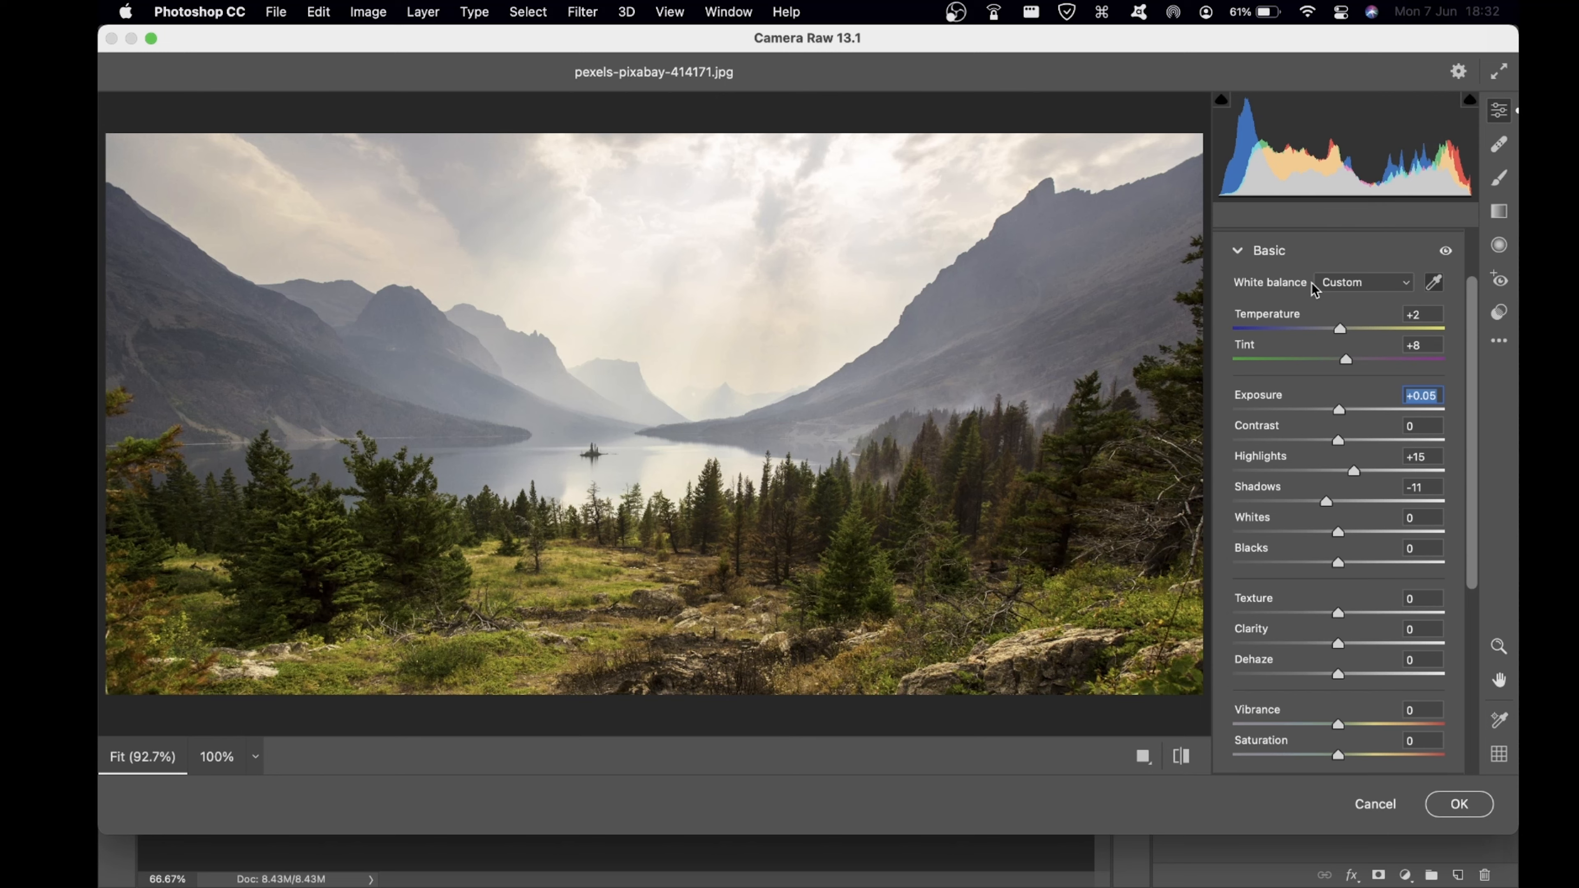
# Raise Vibrance to +31 and apply the Camera Raw filter to the merged layer
pyautogui.scroll(-5, 1478, 419)
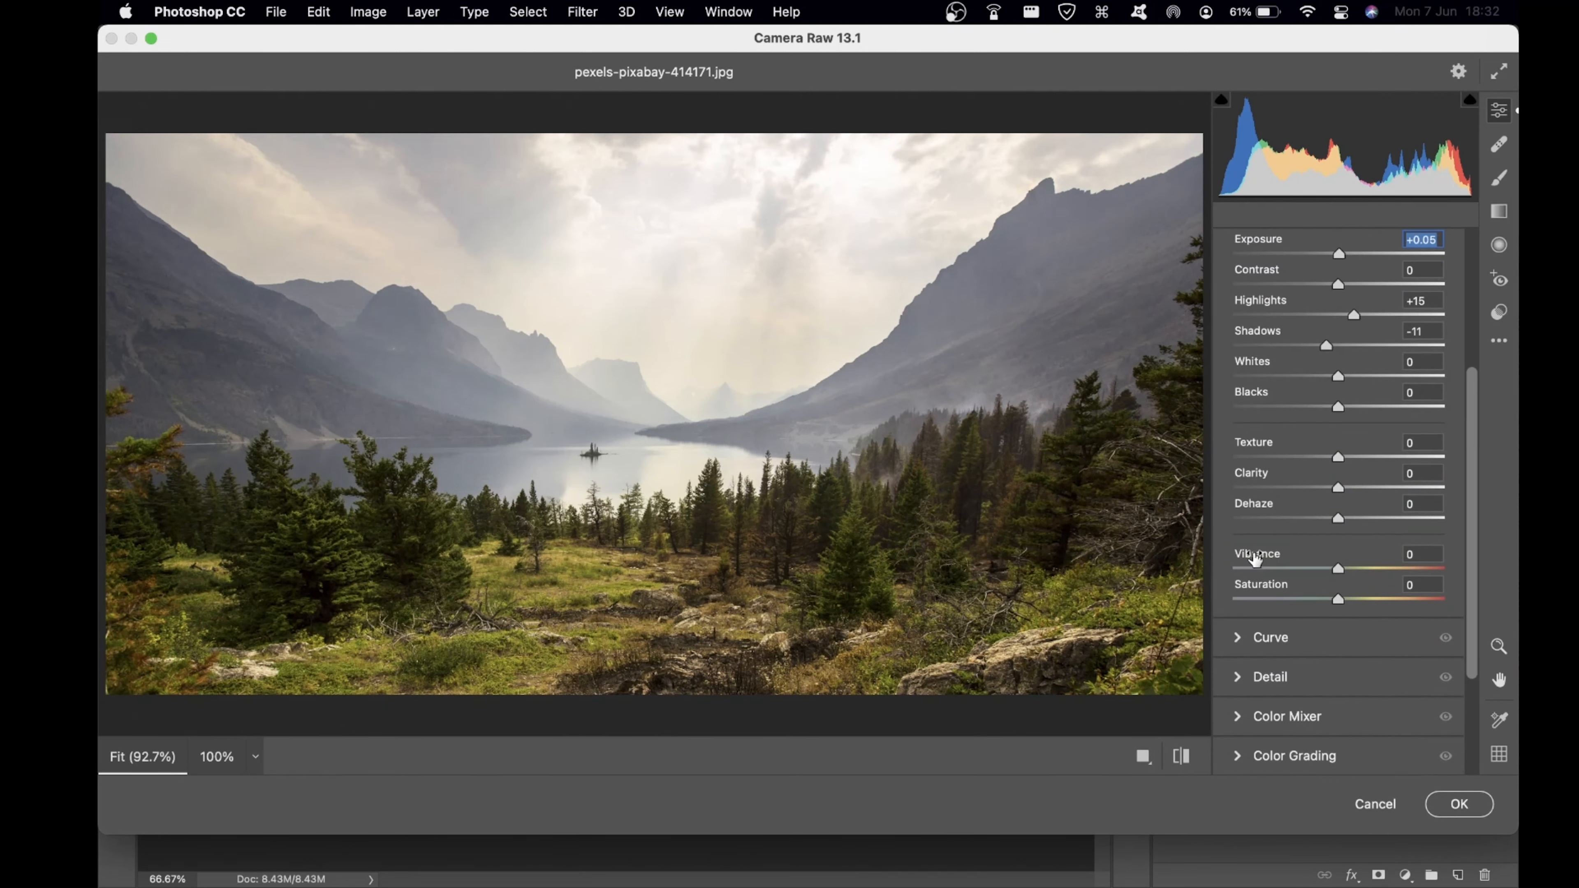
pyautogui.moveTo(1339, 569); pyautogui.dragTo(1372, 575)
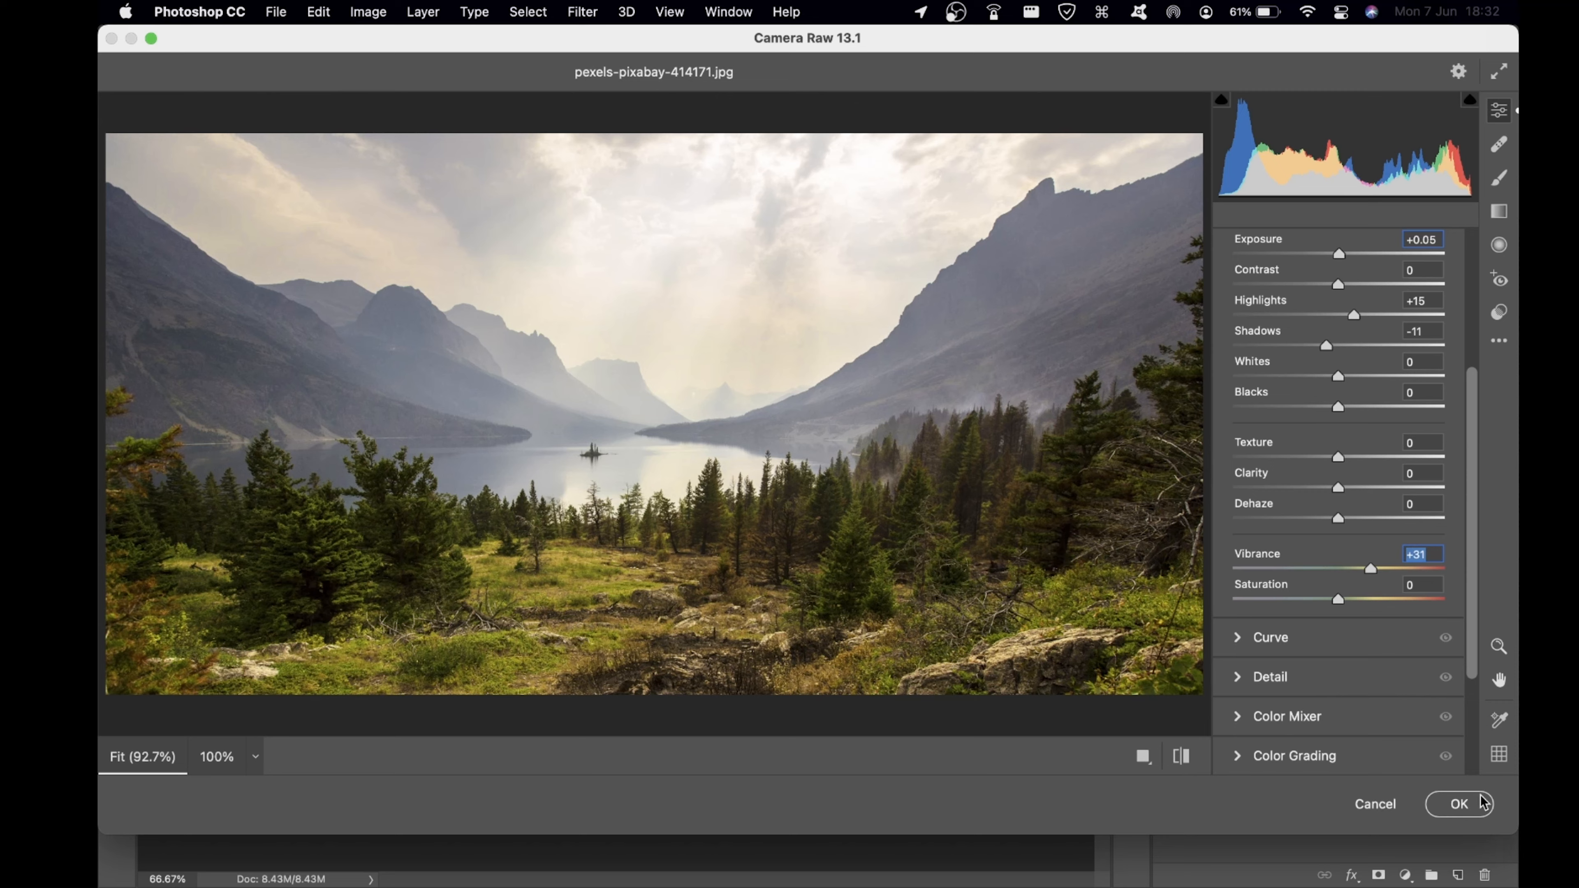
pyautogui.click(1461, 801)
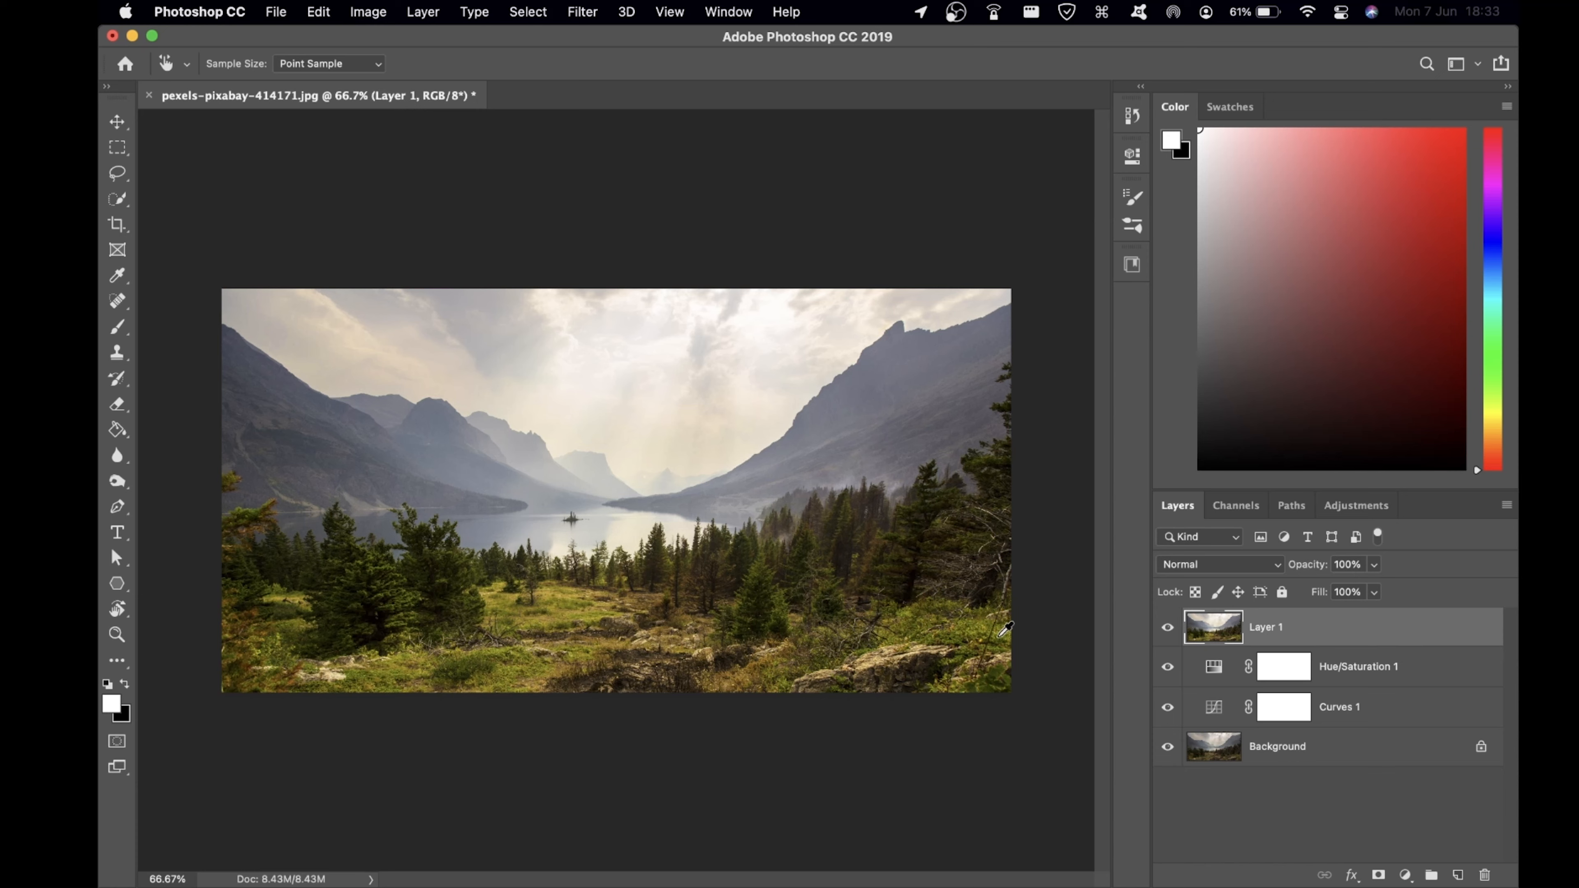
# Compare the edited photo with the original Background layer shown alone
pyautogui.keyDown('alt'); pyautogui.click(1168, 746); pyautogui.keyUp('alt')
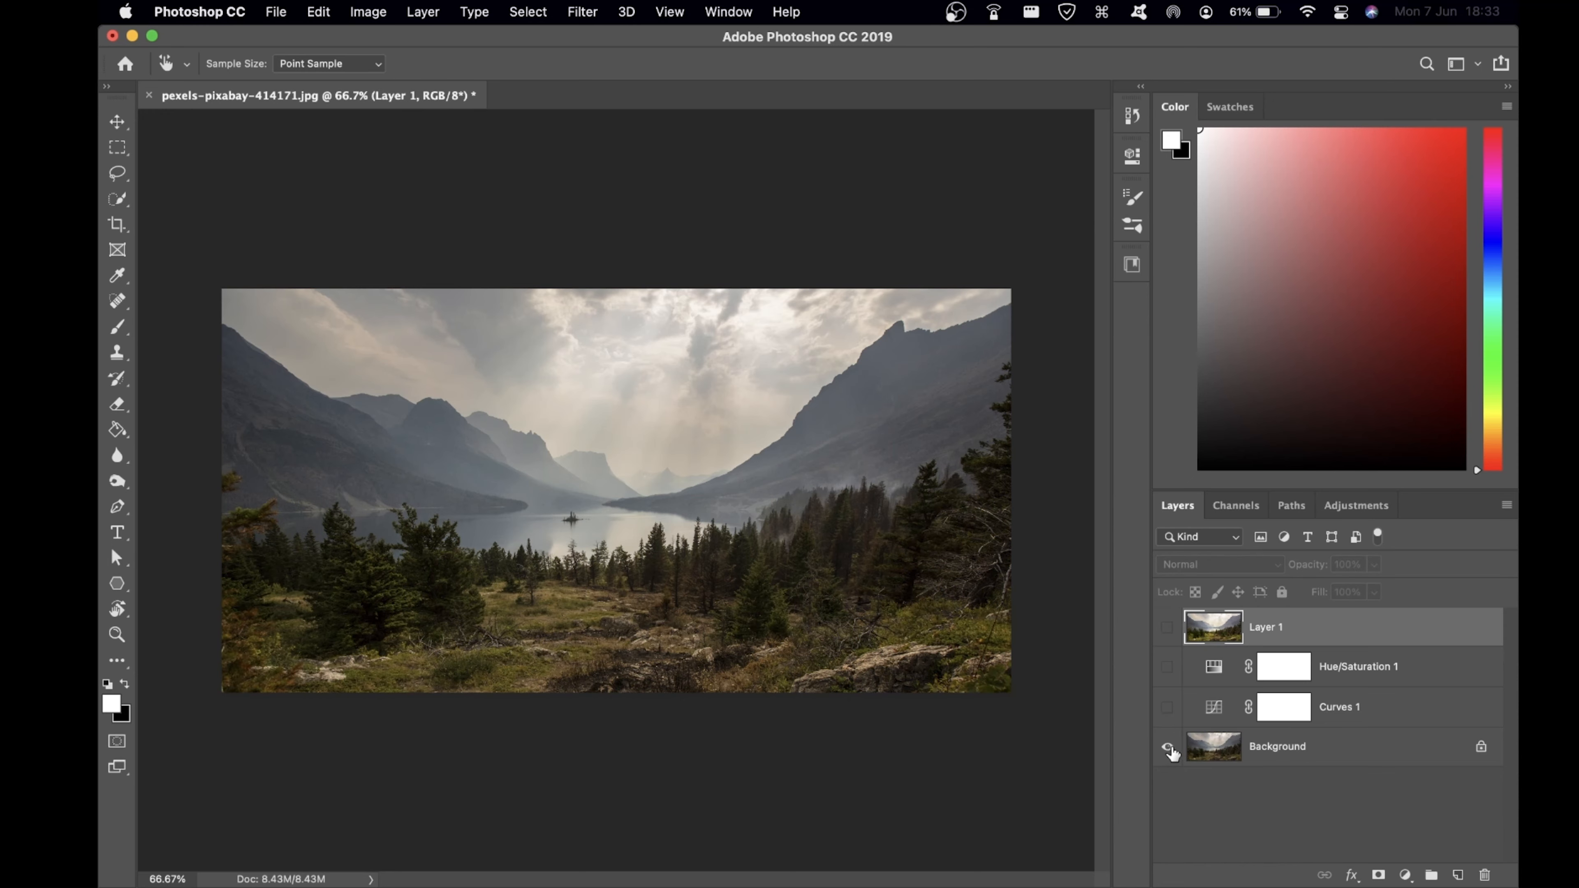
pyautogui.keyDown('alt'); pyautogui.click(1169, 747); pyautogui.keyUp('alt')
pyautogui.keyDown('alt'); pyautogui.click(1168, 746); pyautogui.keyUp('alt')
pyautogui.keyDown('alt'); pyautogui.click(1168, 746); pyautogui.keyUp('alt')
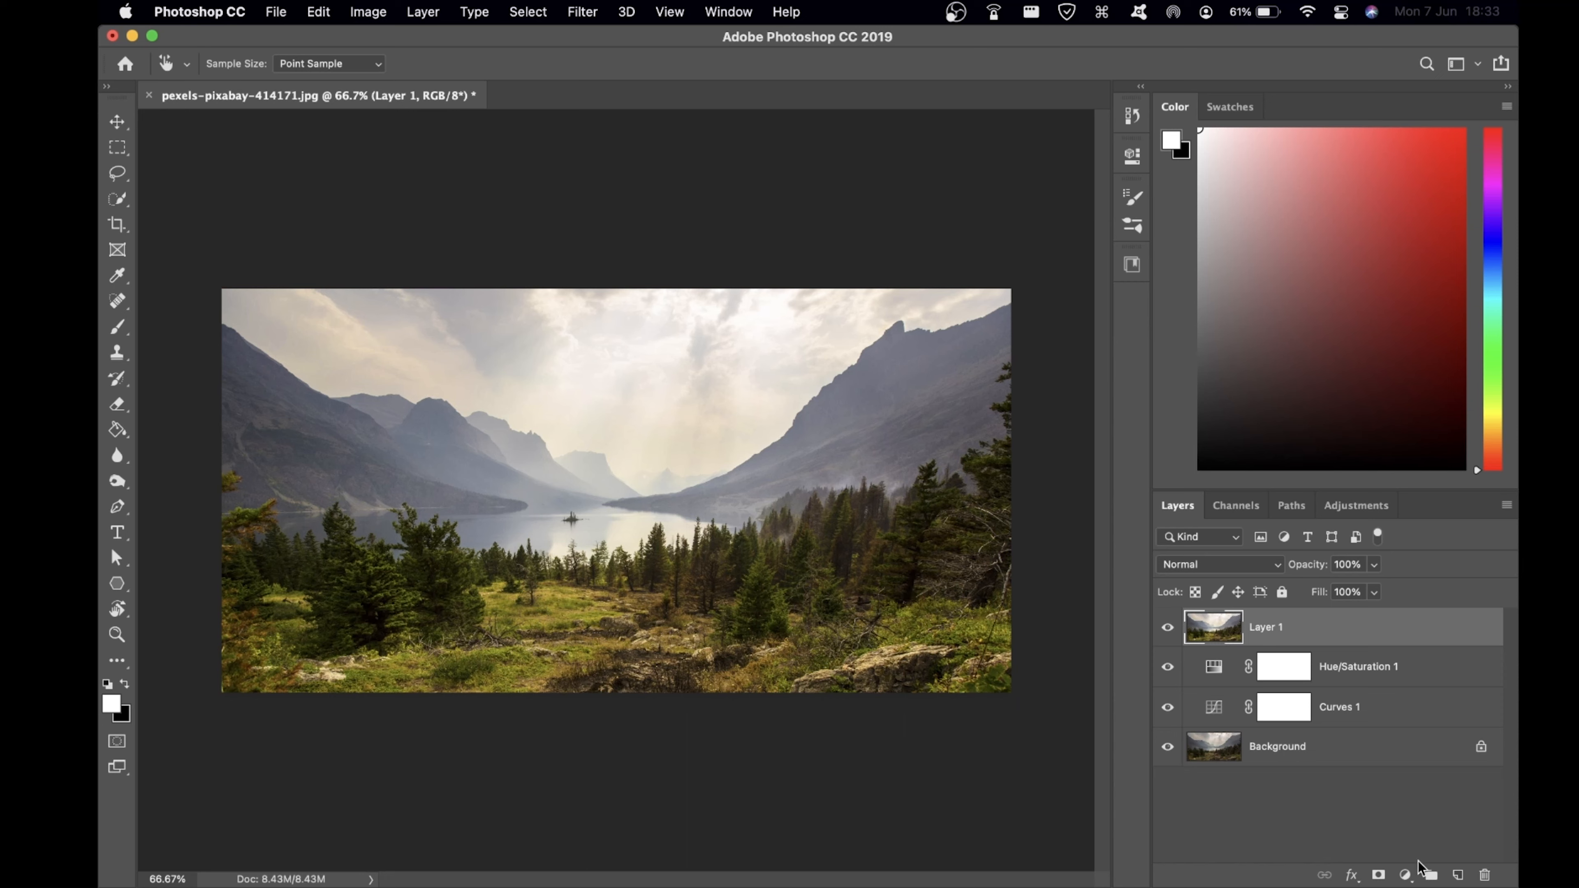
# Add a Color Lookup adjustment layer above the merged layer
pyautogui.click(1409, 875)
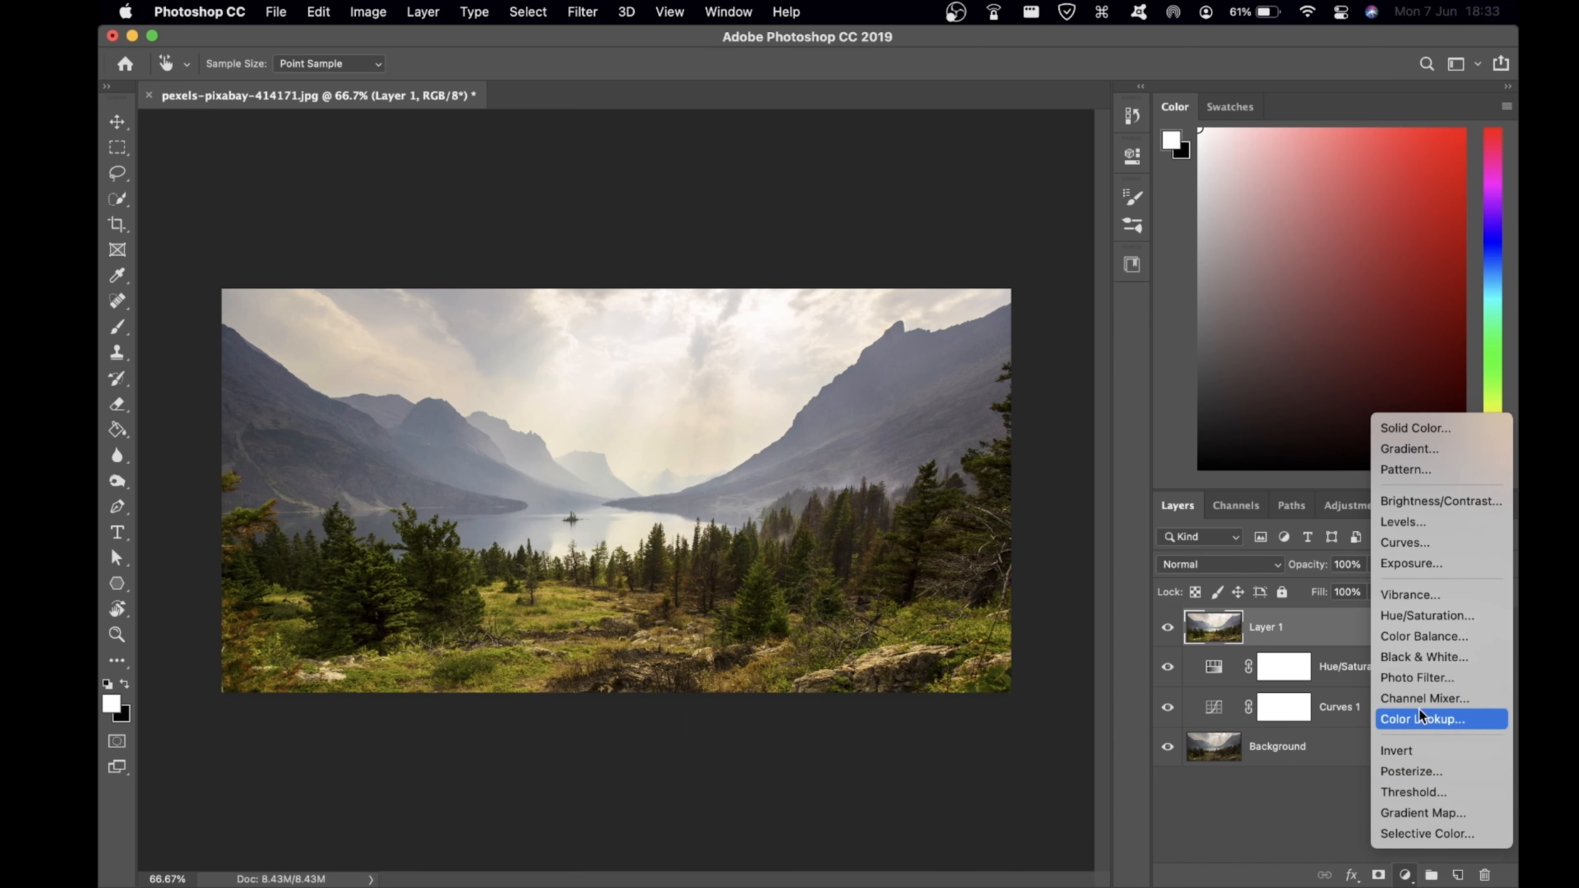
pyautogui.click(1440, 727)
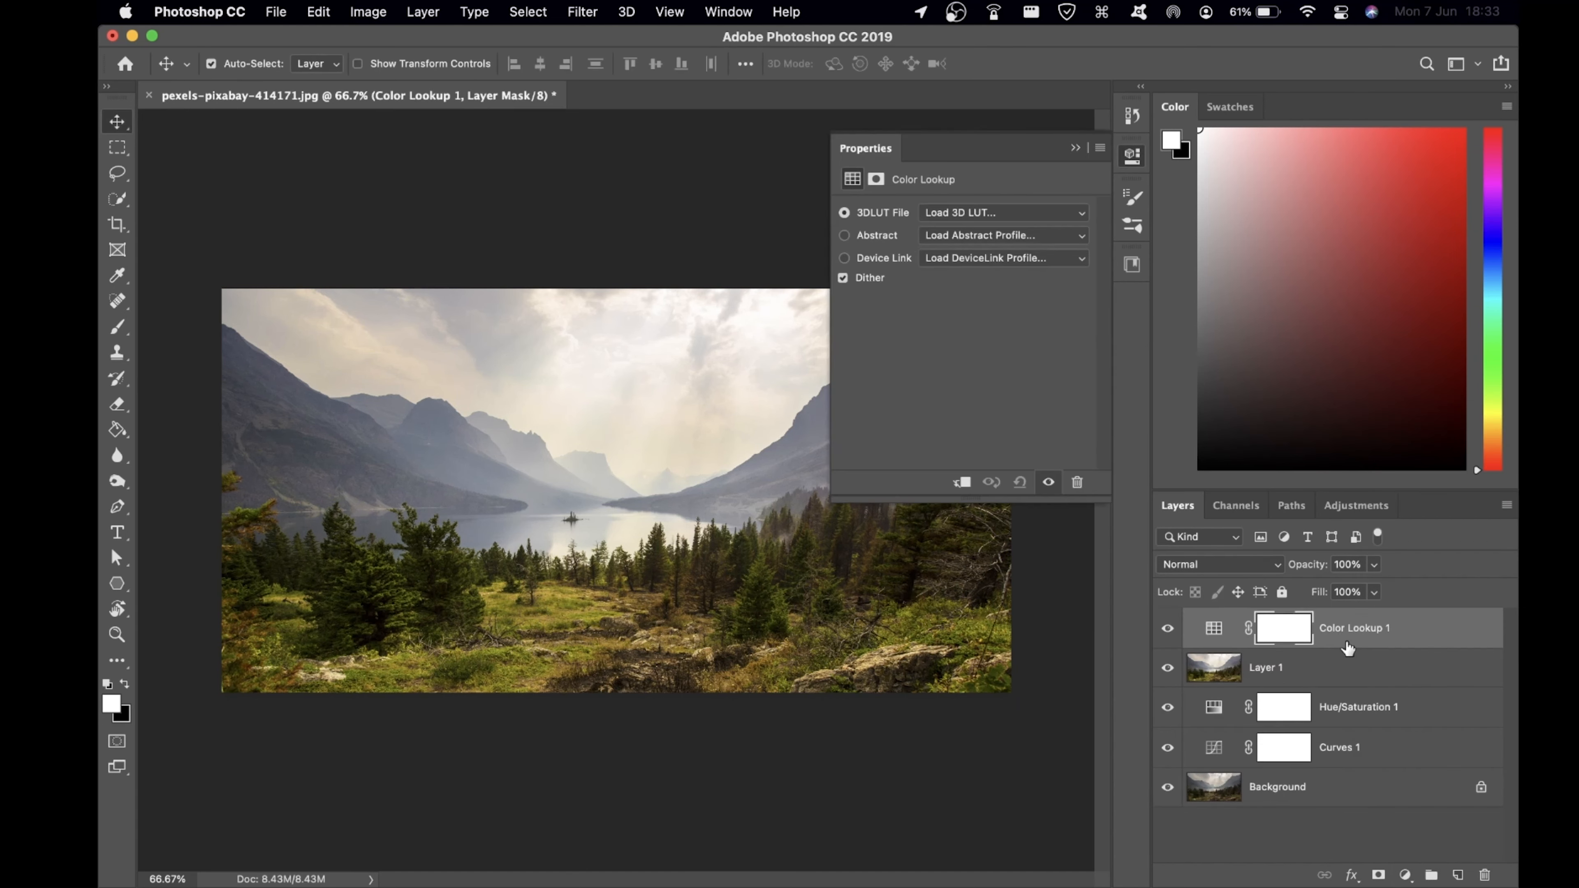
pyautogui.click(990, 214)
pyautogui.click(1056, 213)
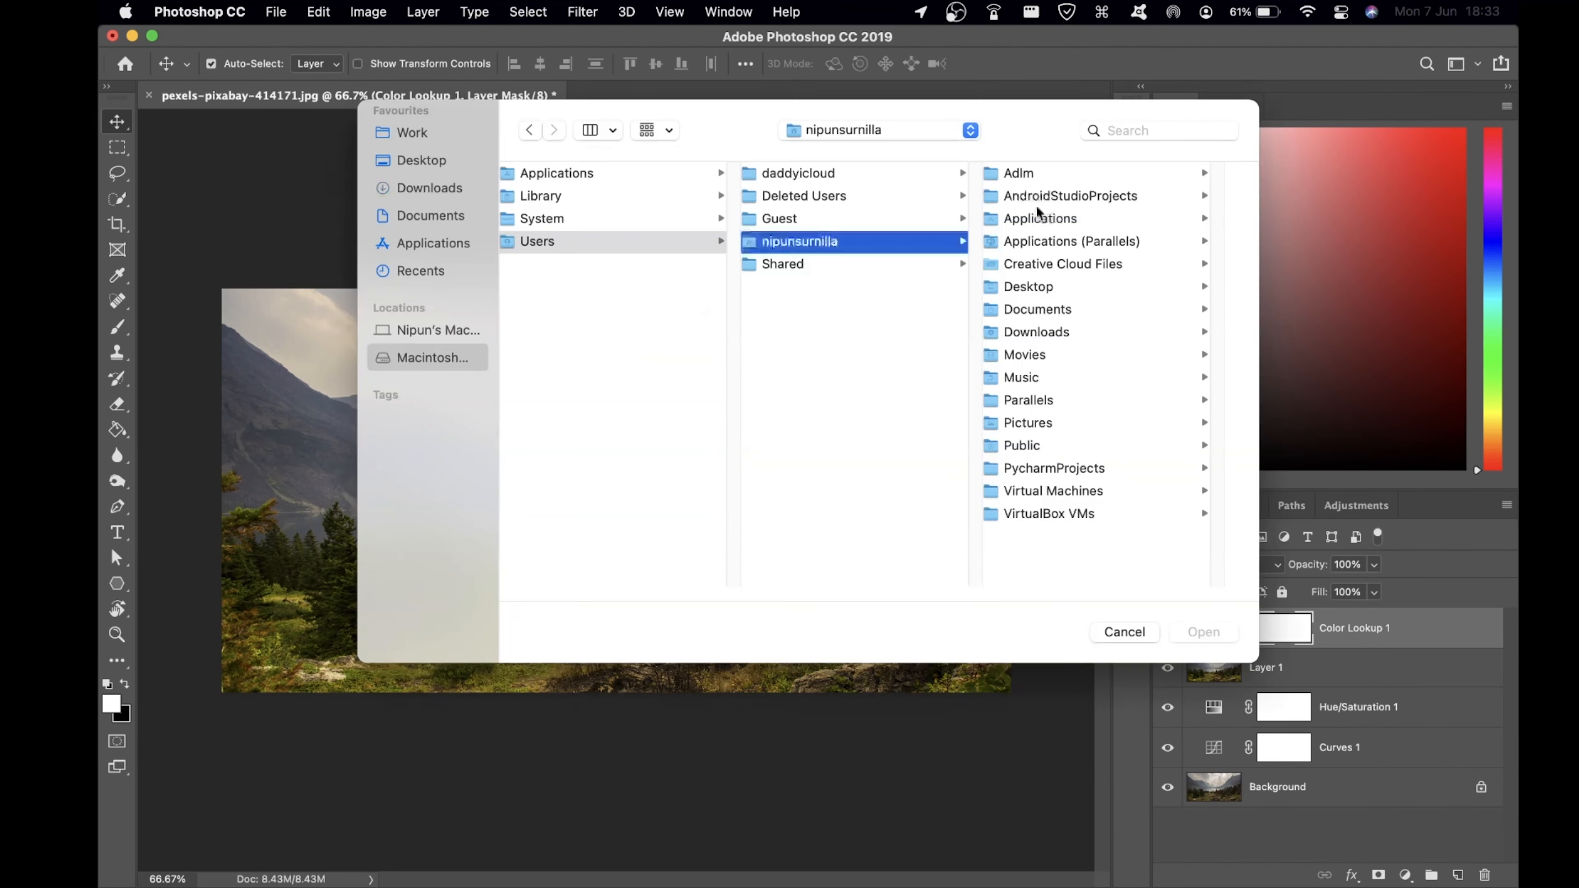
pyautogui.click(1037, 211)
pyautogui.click(1123, 631)
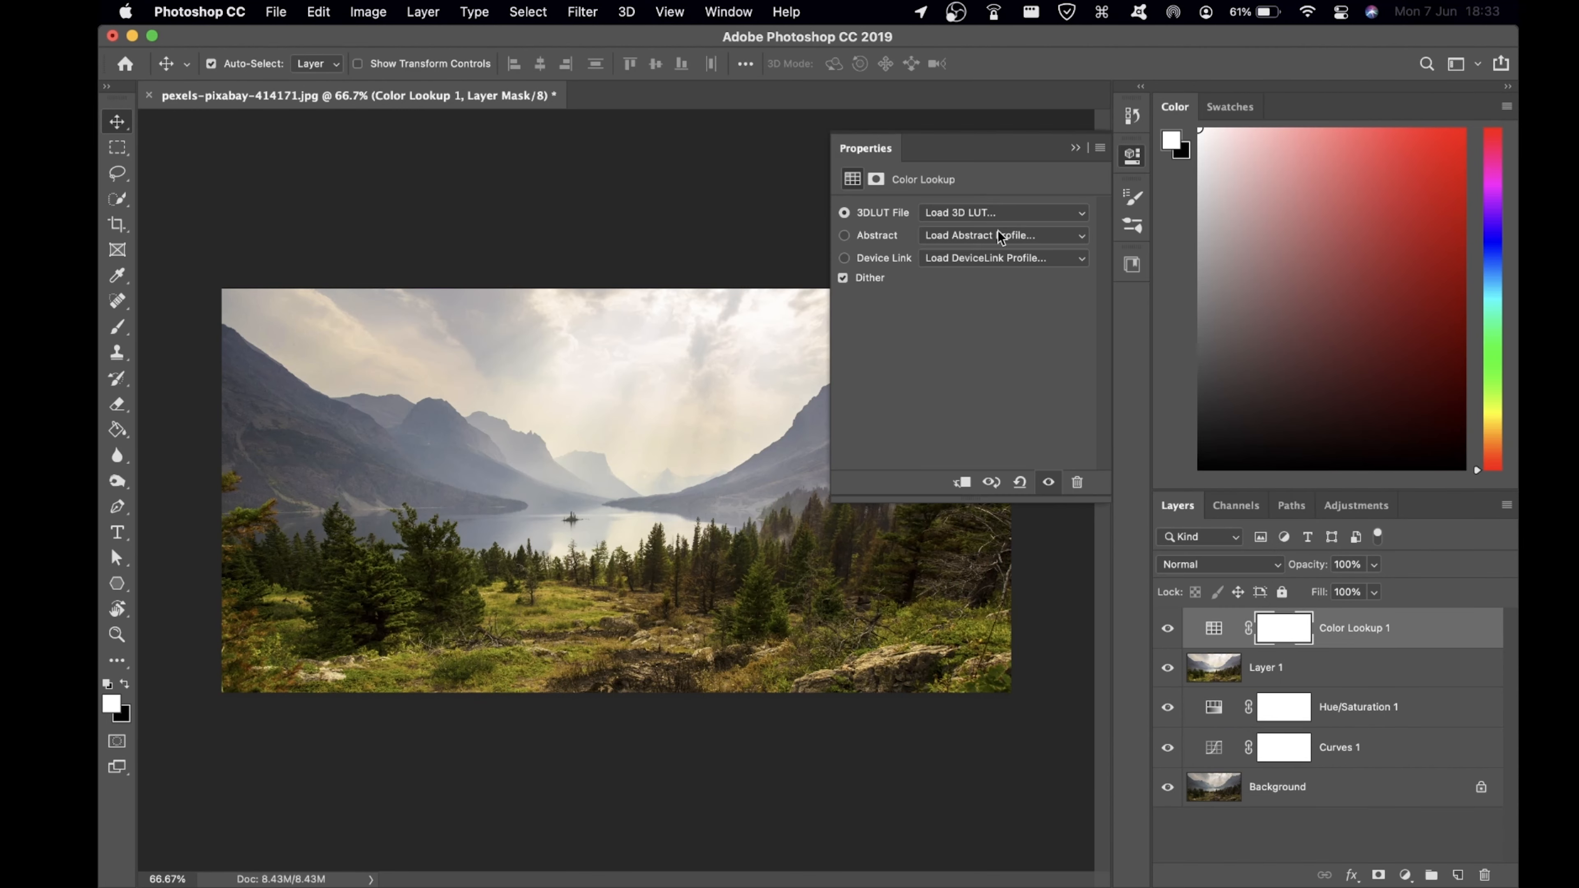
# Apply the 3Strip.look 3D LUT to the colour lookup after trying 2Strip.look, and collapse its properties
pyautogui.click(1004, 214)
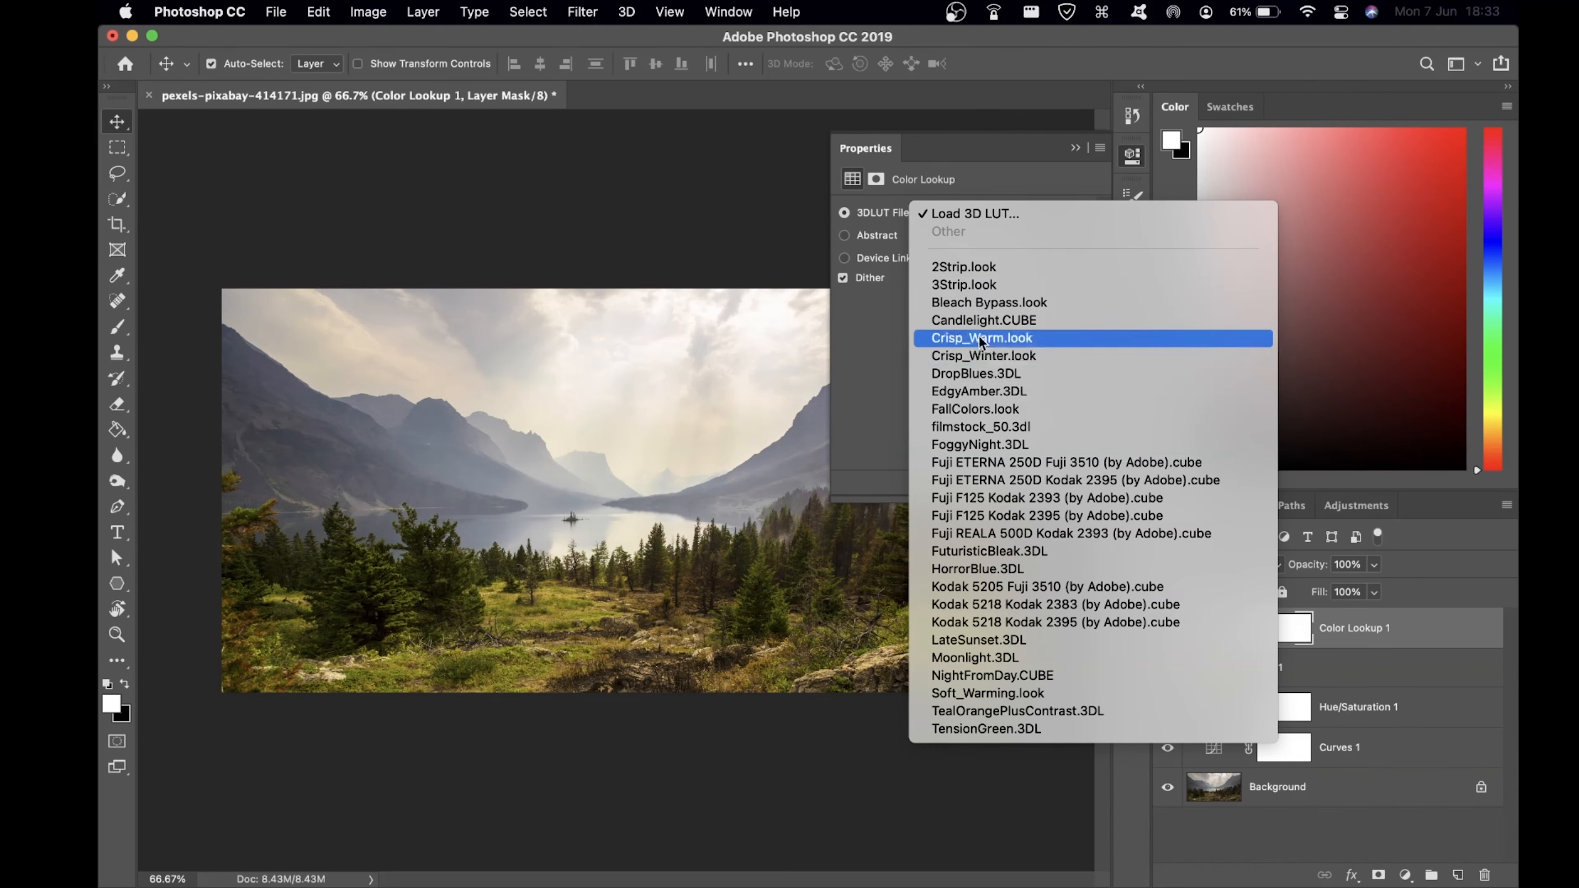
pyautogui.click(1002, 267)
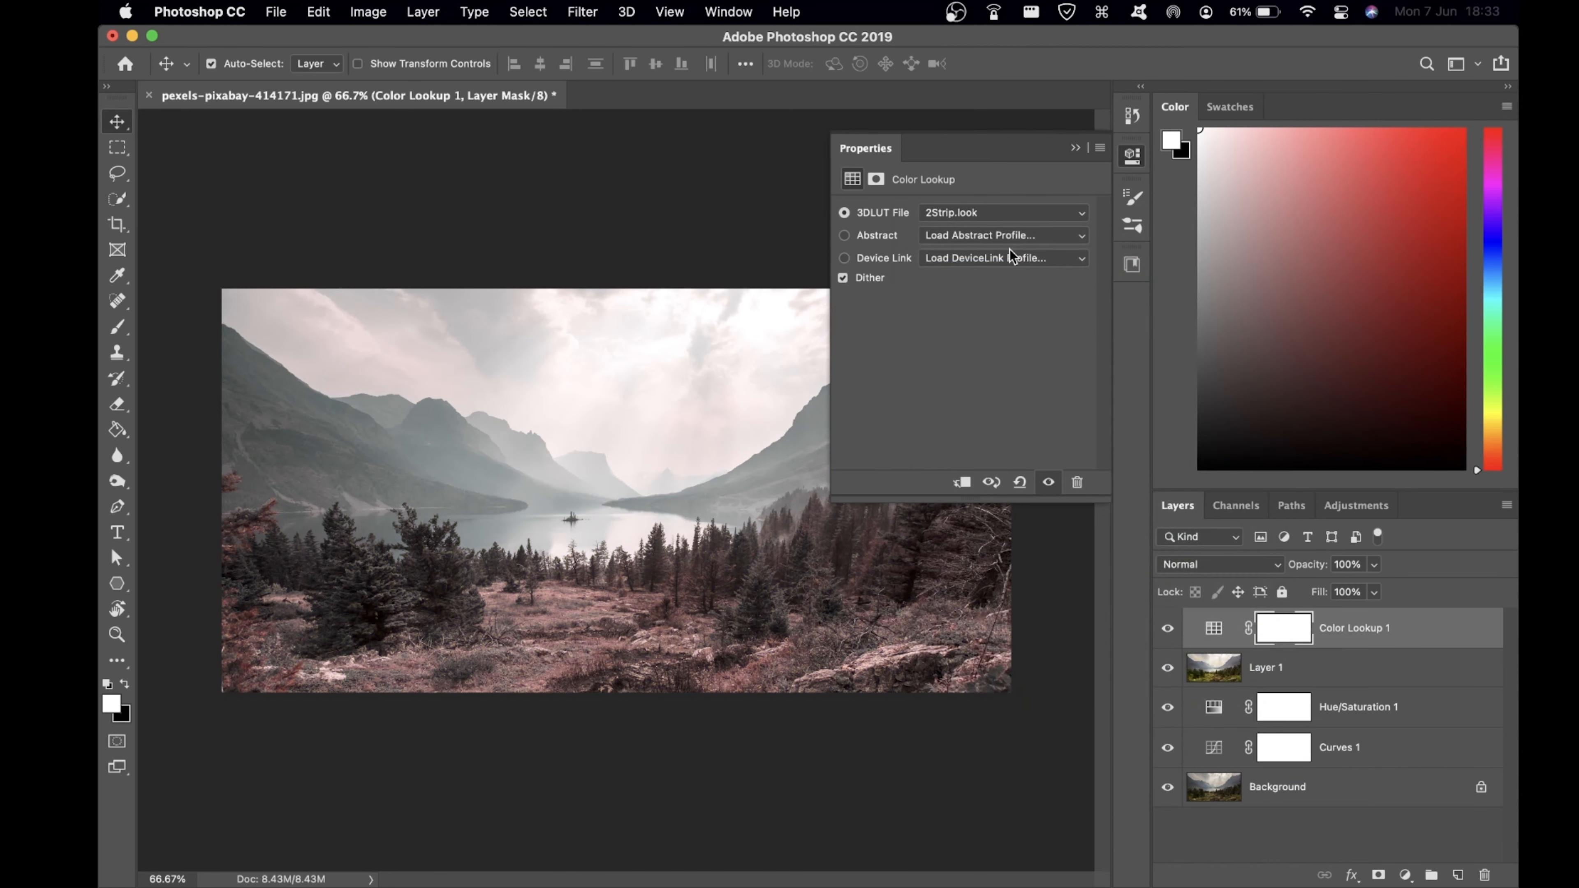
pyautogui.click(1002, 214)
pyautogui.click(1038, 232)
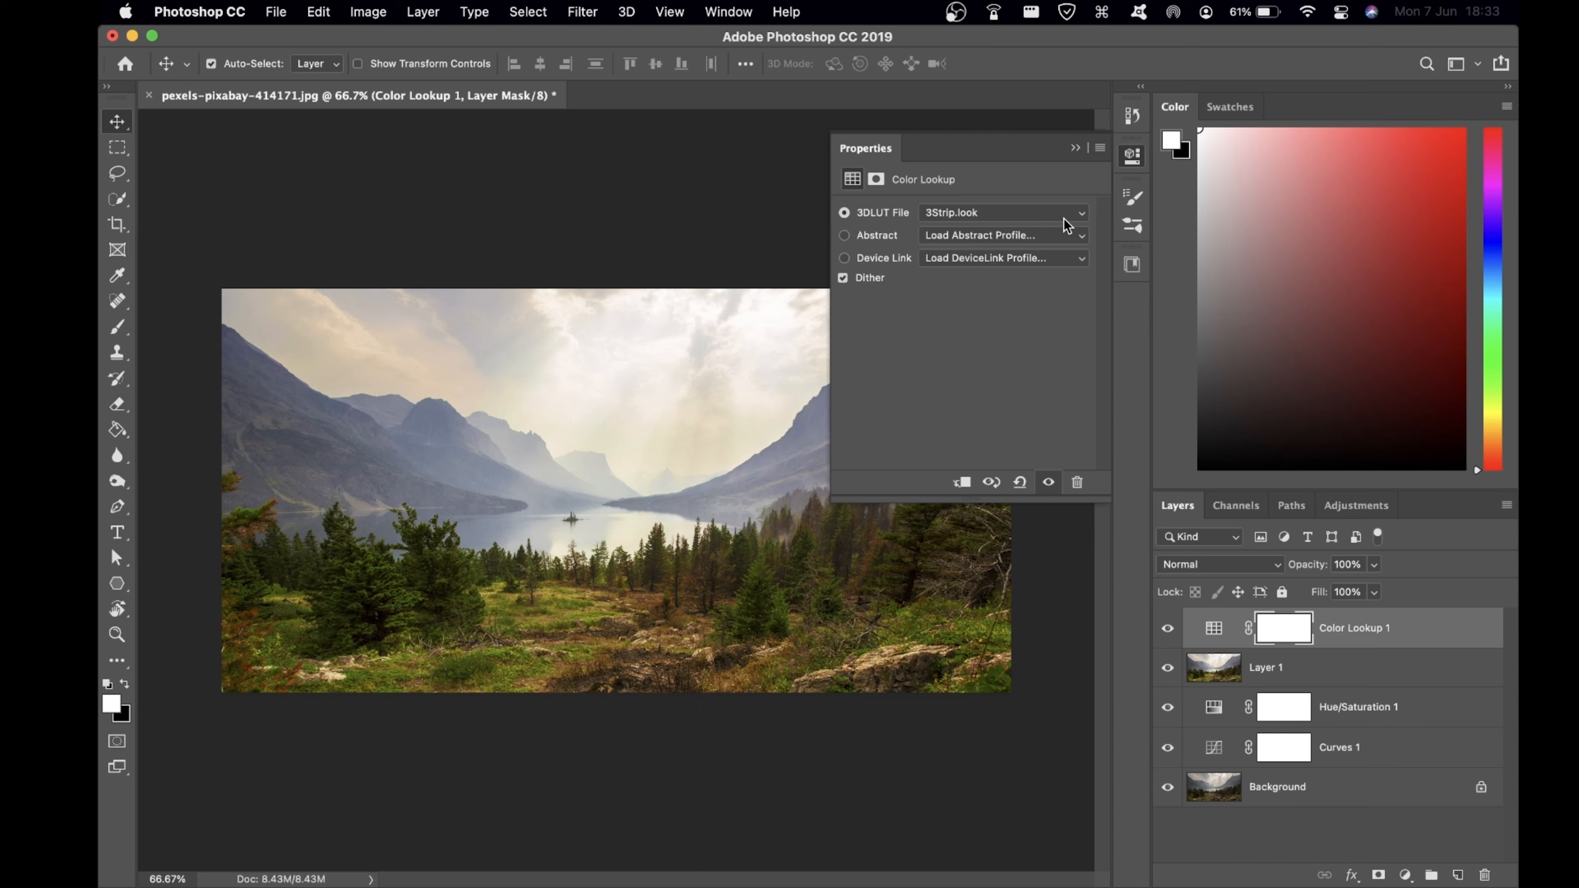
pyautogui.click(1075, 149)
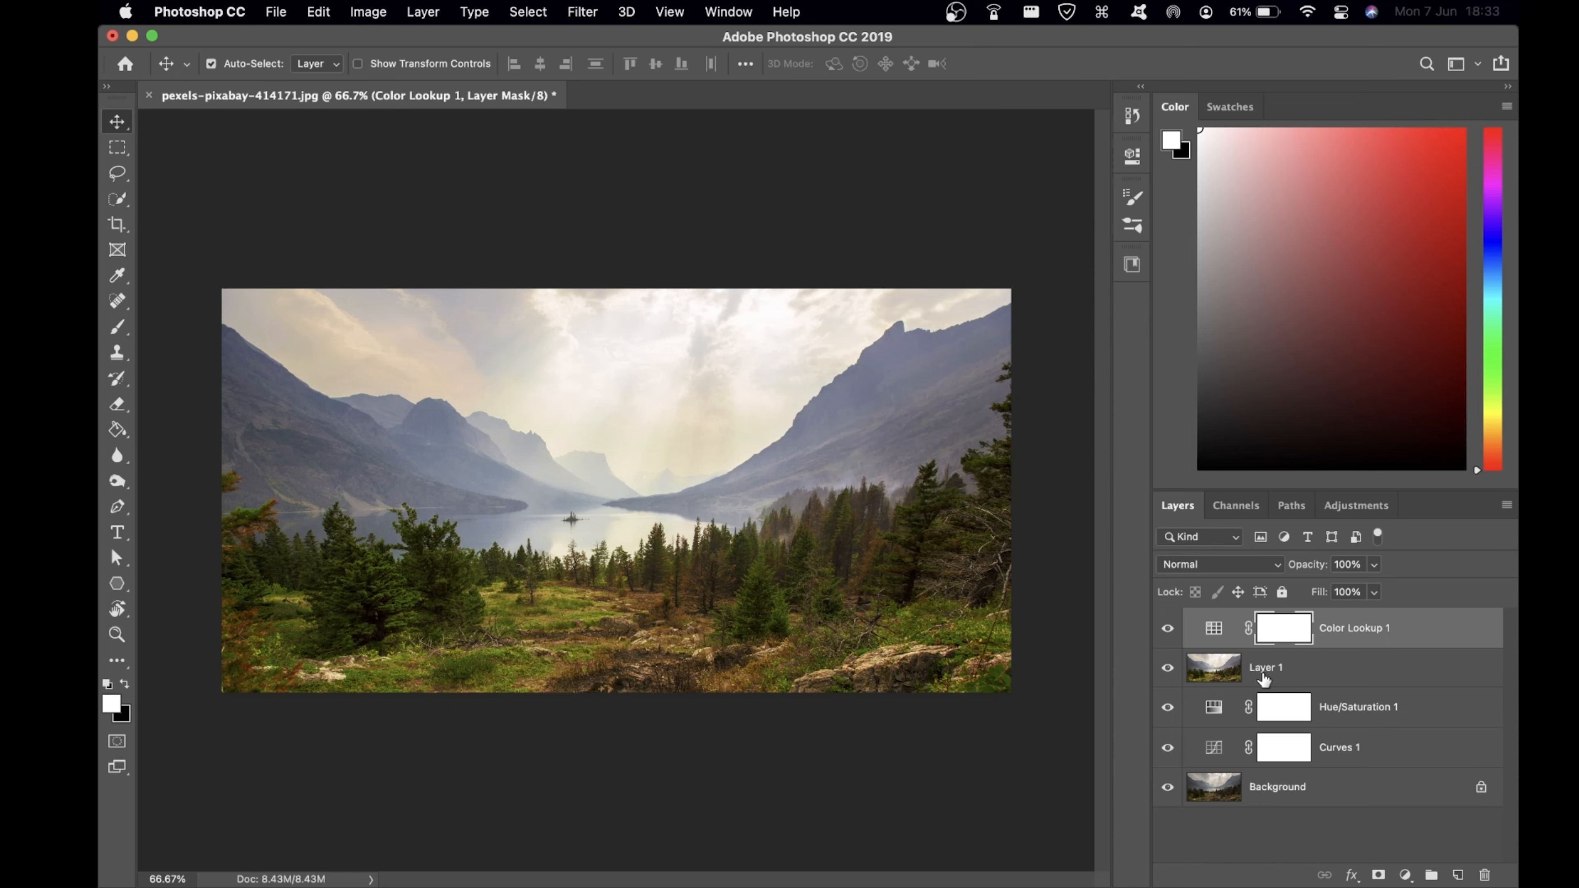
# Add a second Color Lookup adjustment layer above the first one
pyautogui.click(1406, 875)
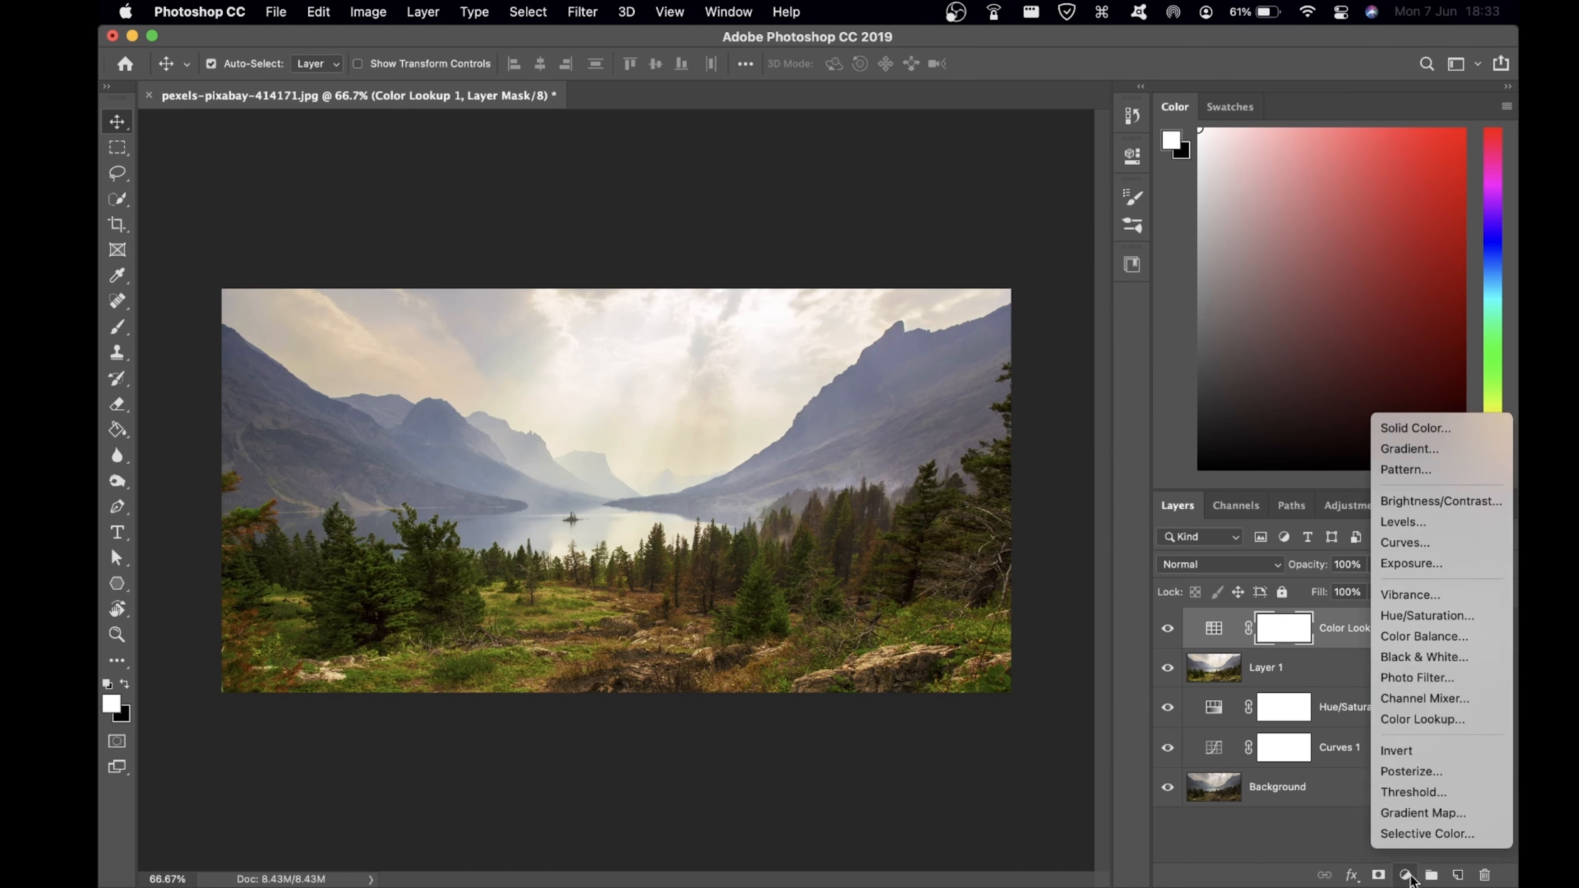
pyautogui.click(1424, 721)
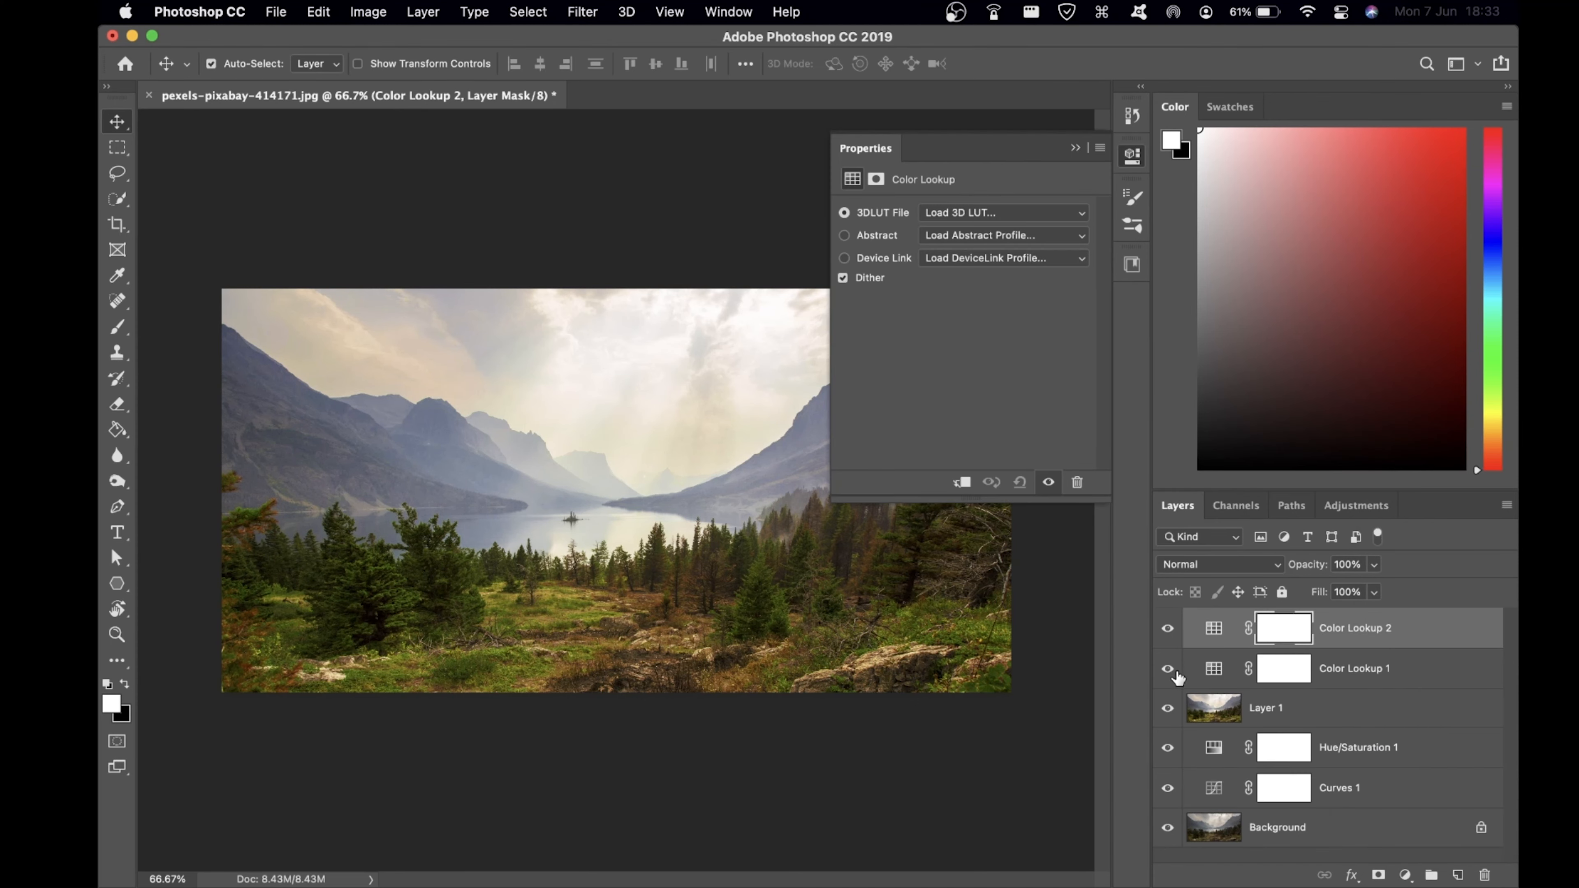
# With the first colour lookup hidden, try the Bleach Bypass.look, Candlelight.CUBE and Crisp_Warm.look 3D LUTs on the second one
pyautogui.click(997, 214)
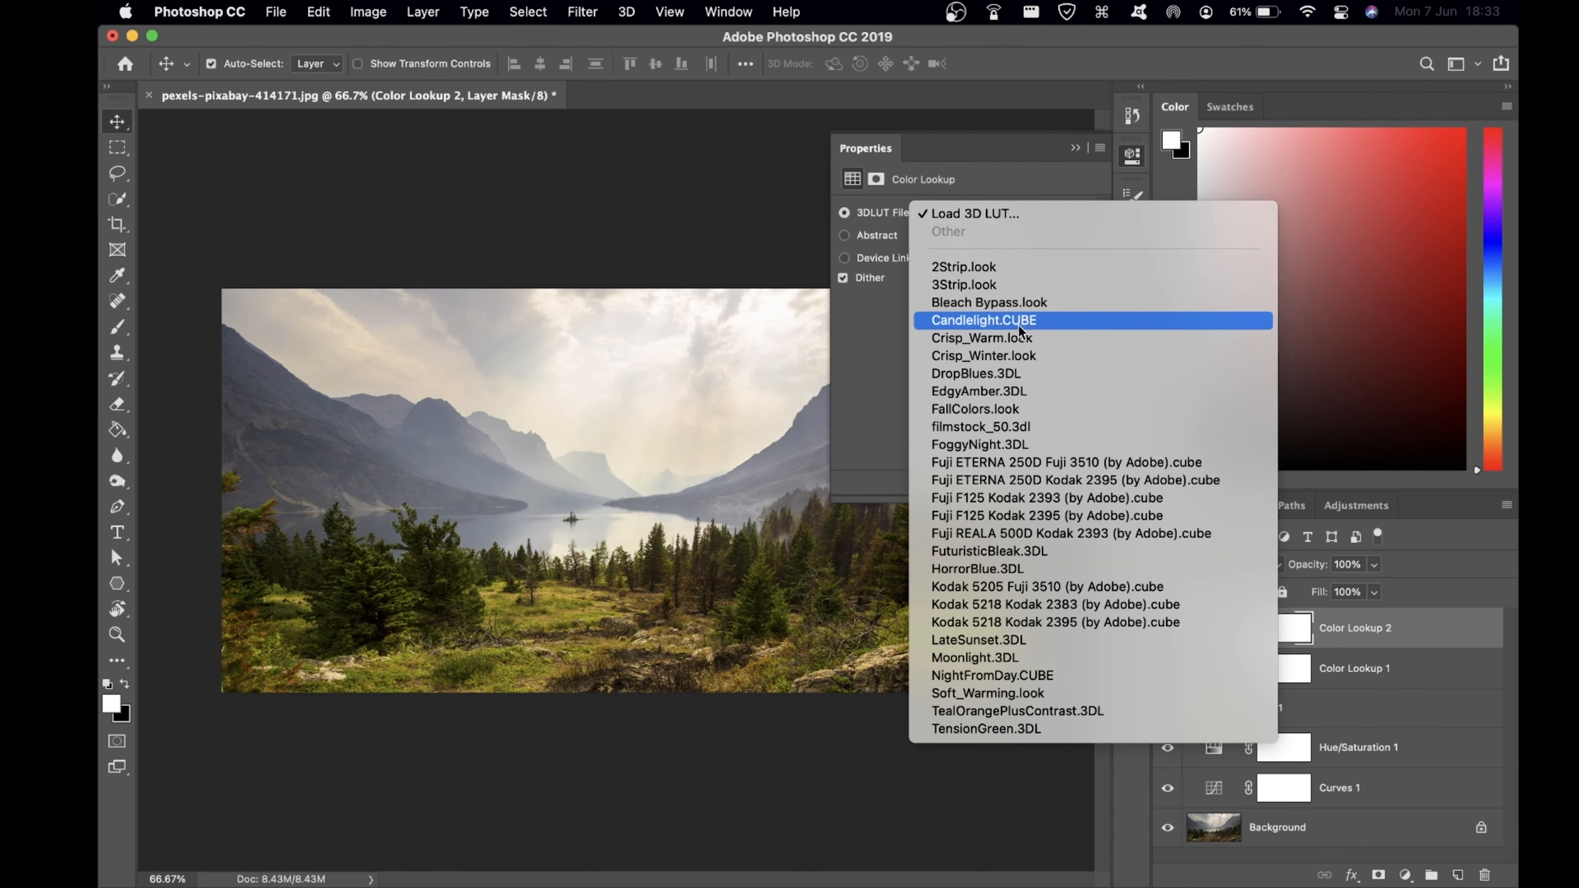
pyautogui.click(1023, 302)
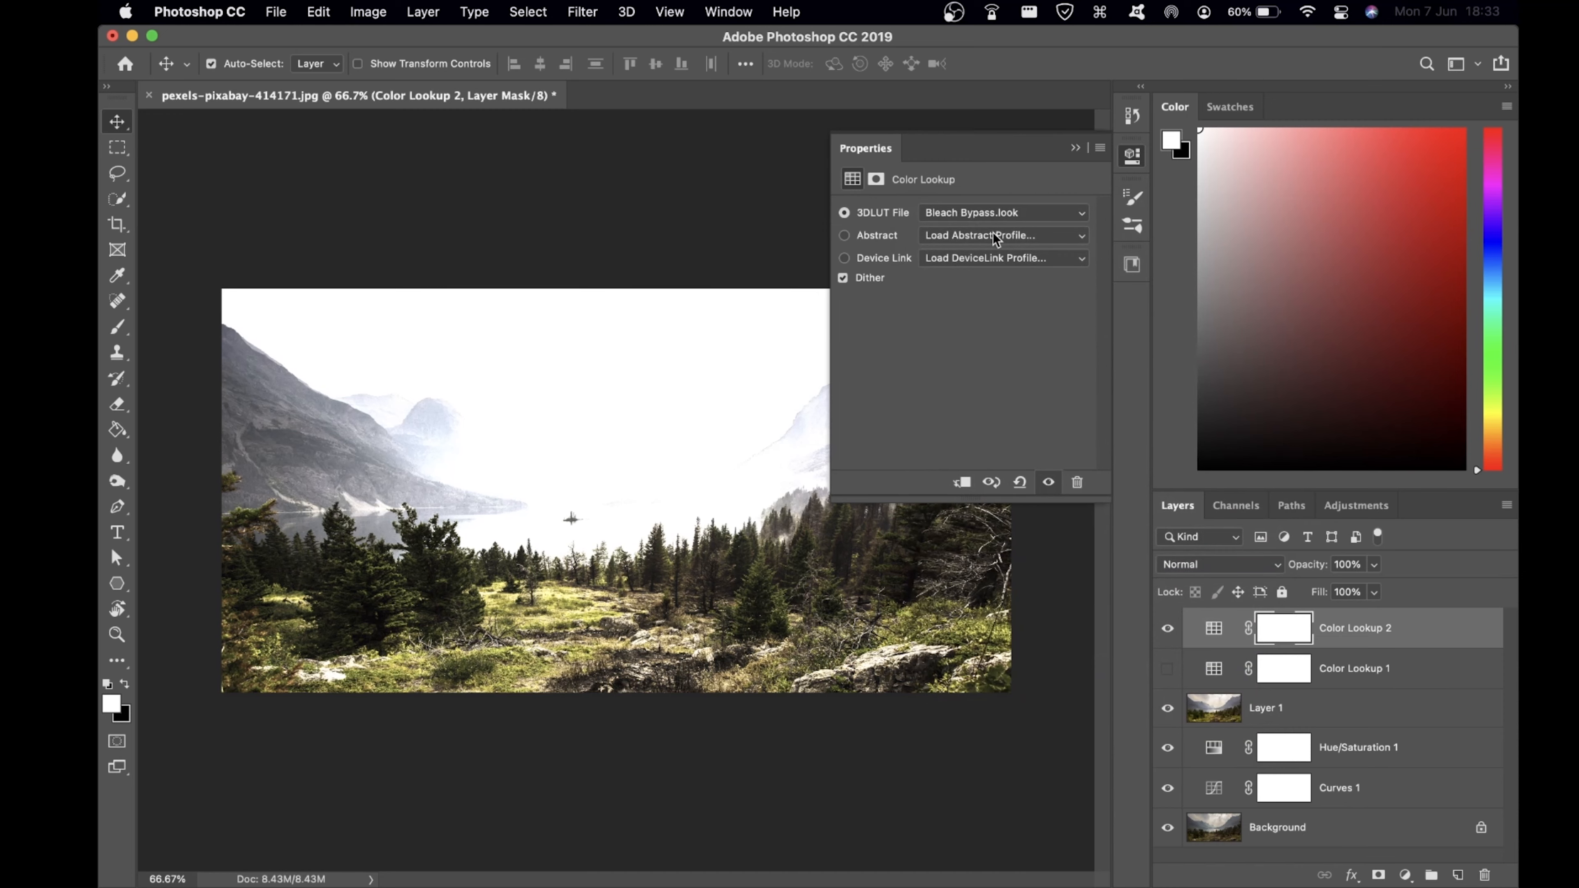
pyautogui.click(1025, 213)
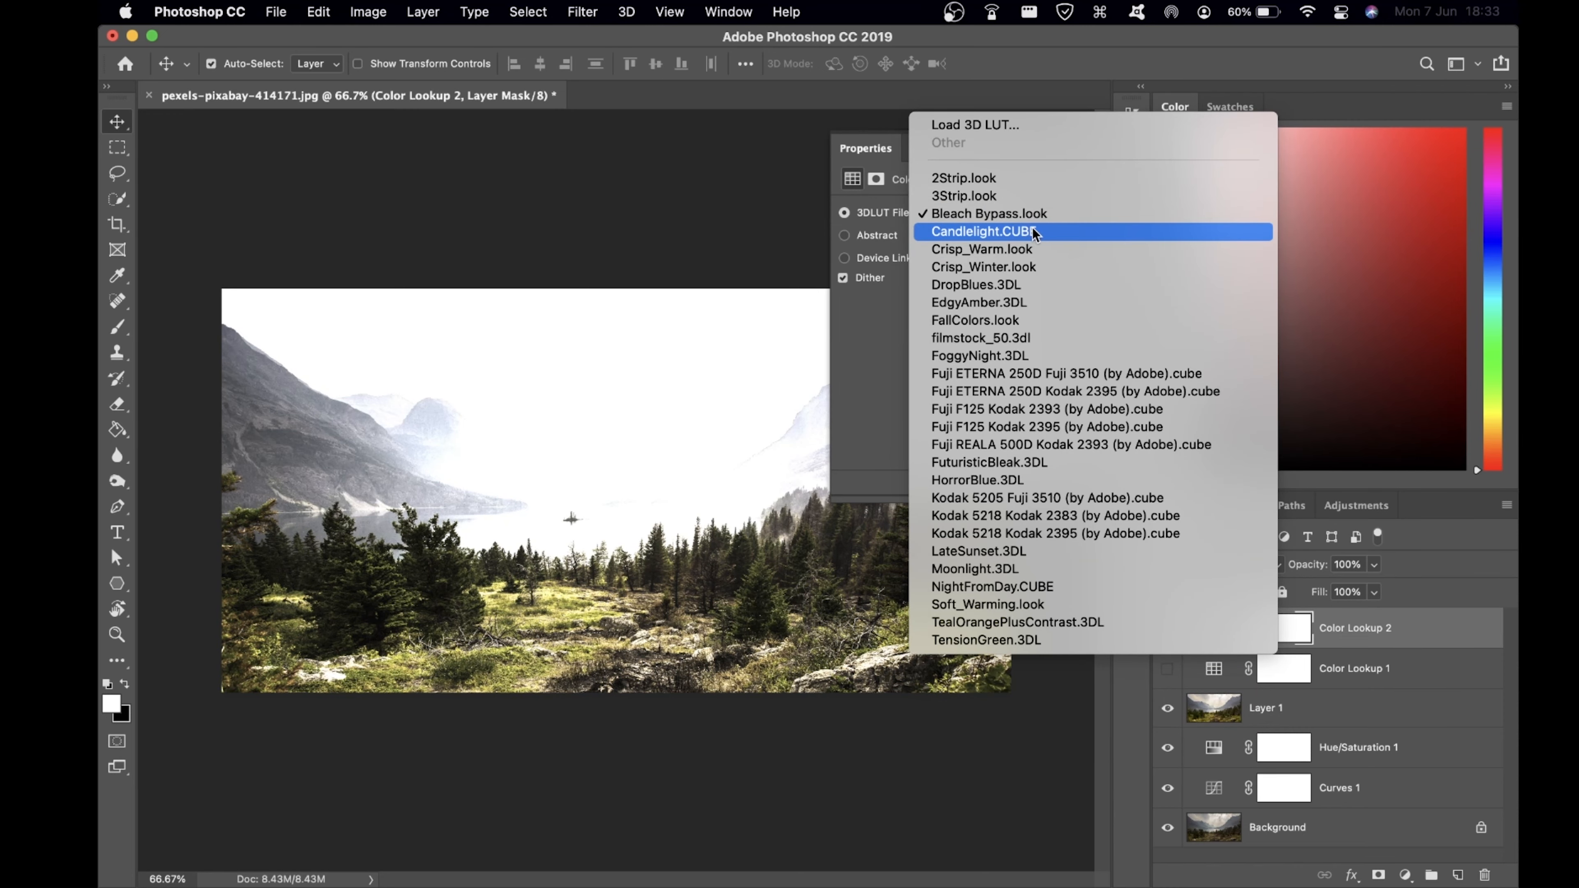
pyautogui.click(1032, 231)
pyautogui.click(1024, 212)
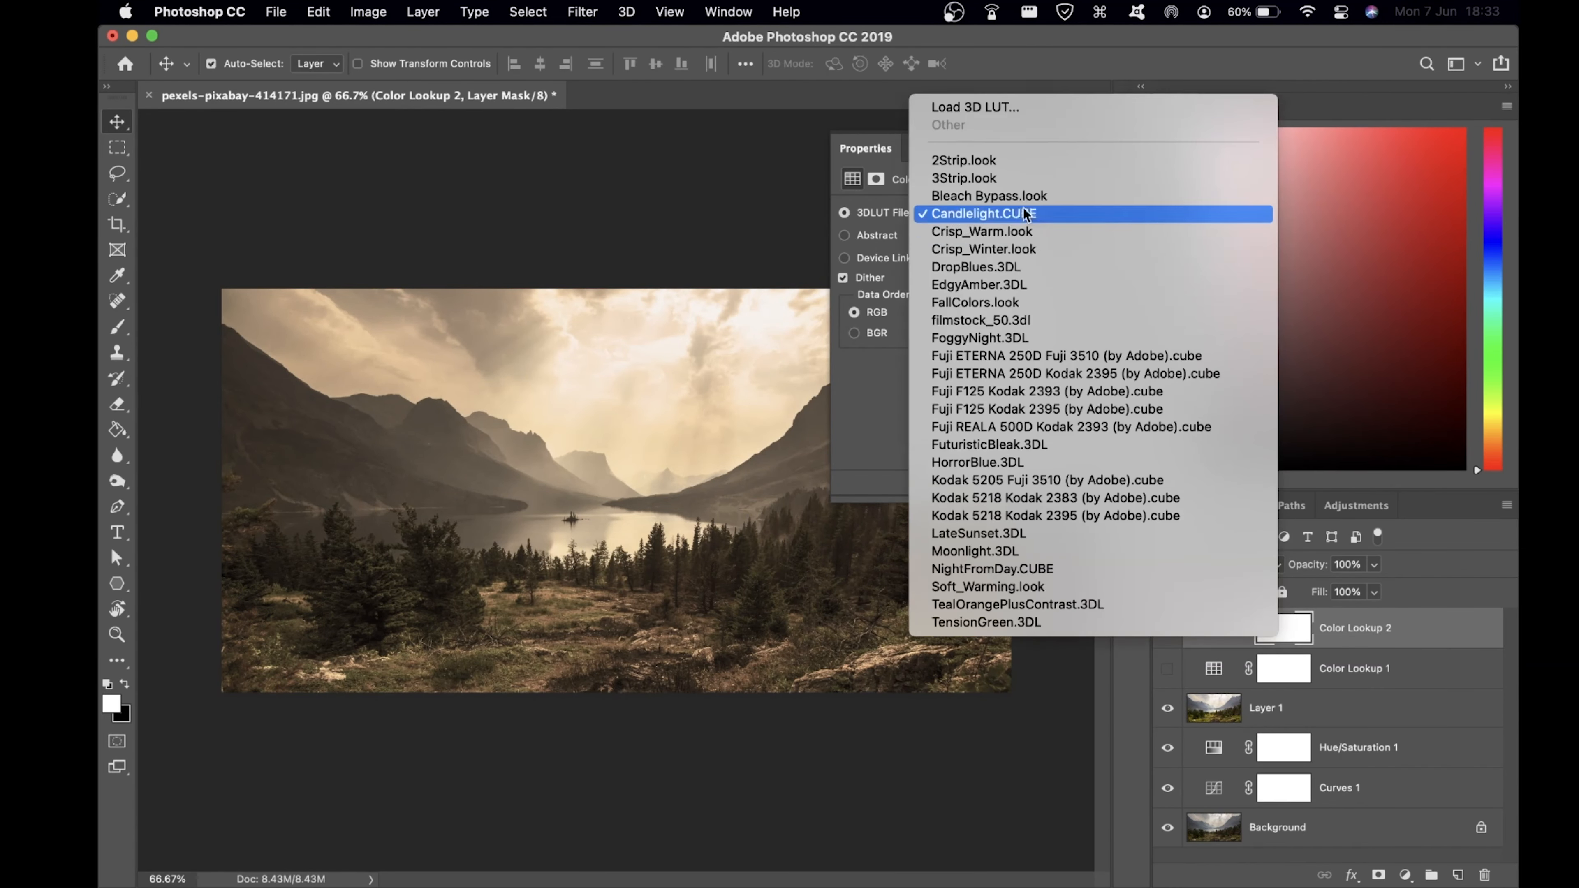
pyautogui.click(1032, 231)
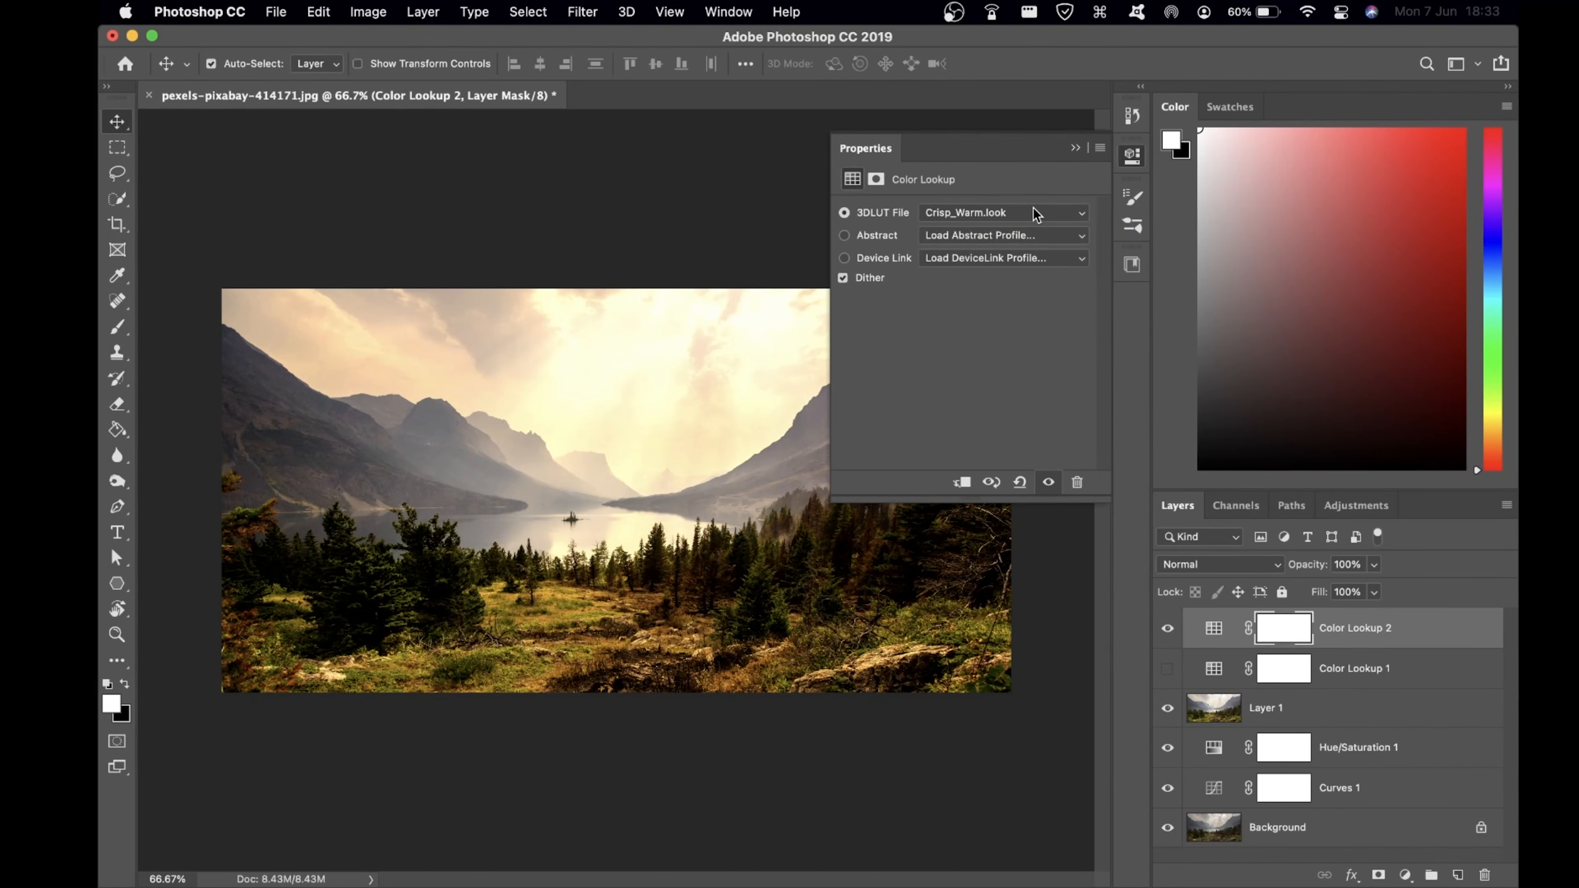
# Apply the Crisp_Winter.look 3D LUT to the second colour lookup, collapse its properties and show the first colour lookup again
pyautogui.click(1030, 215)
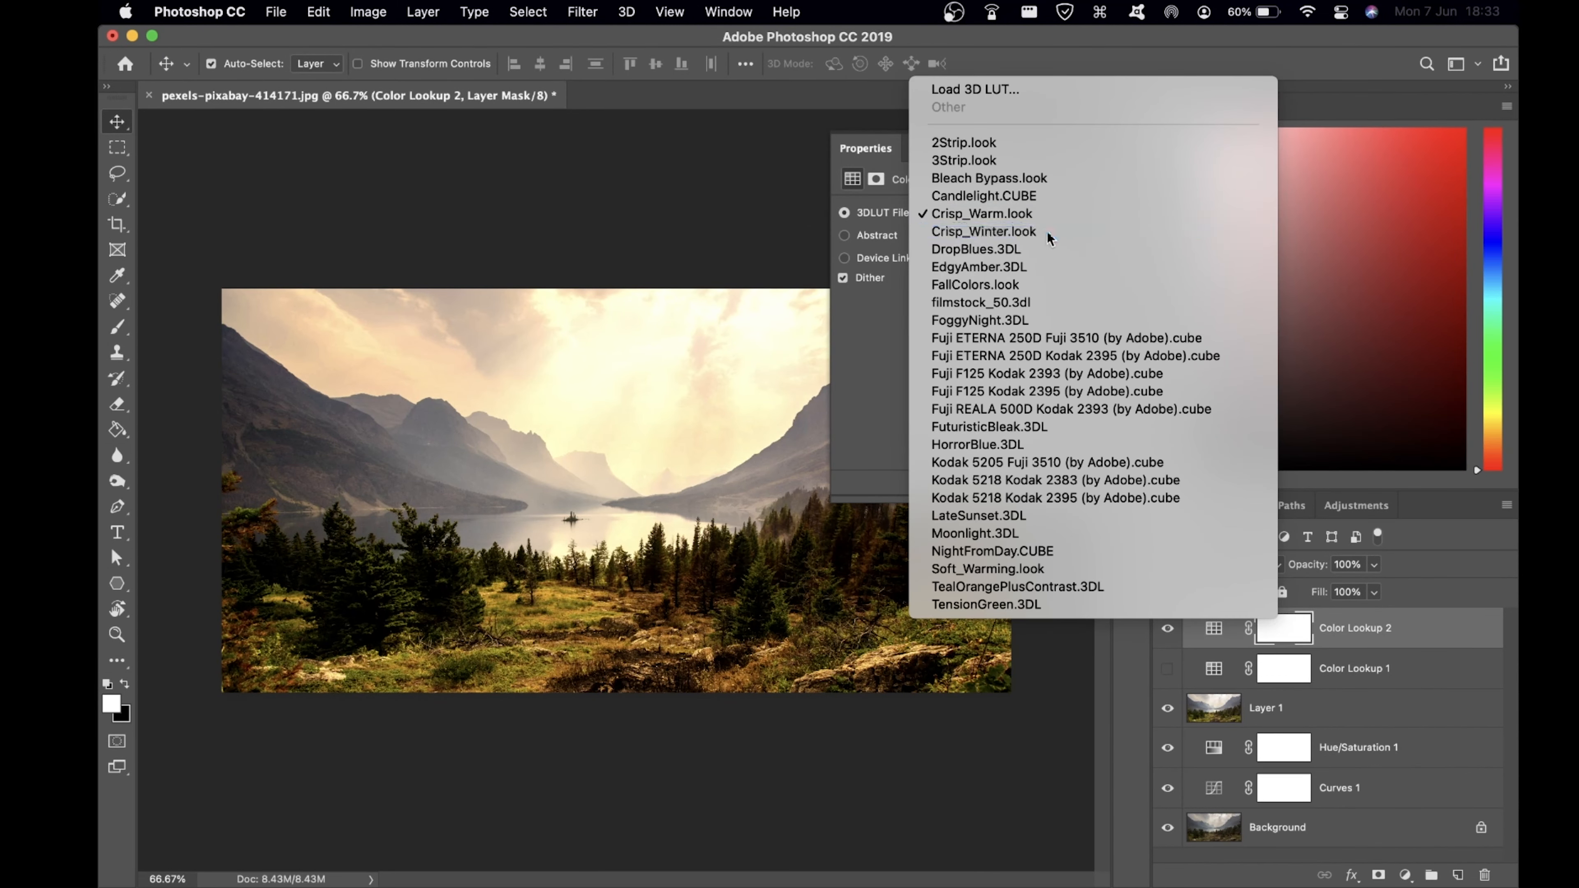
pyautogui.click(1045, 232)
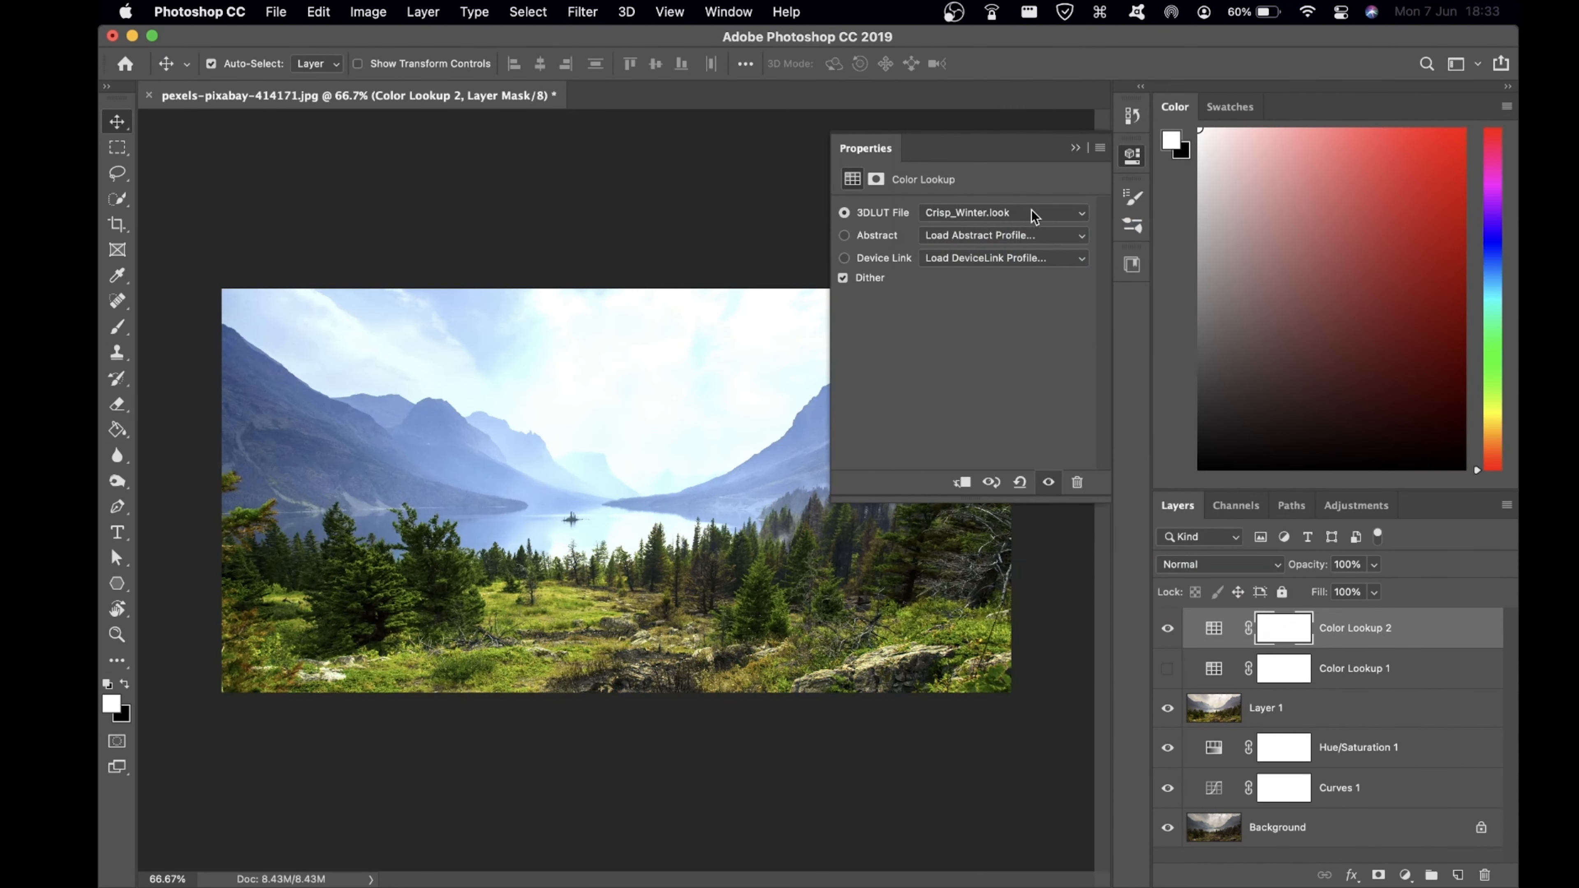
pyautogui.click(1074, 150)
pyautogui.click(1167, 668)
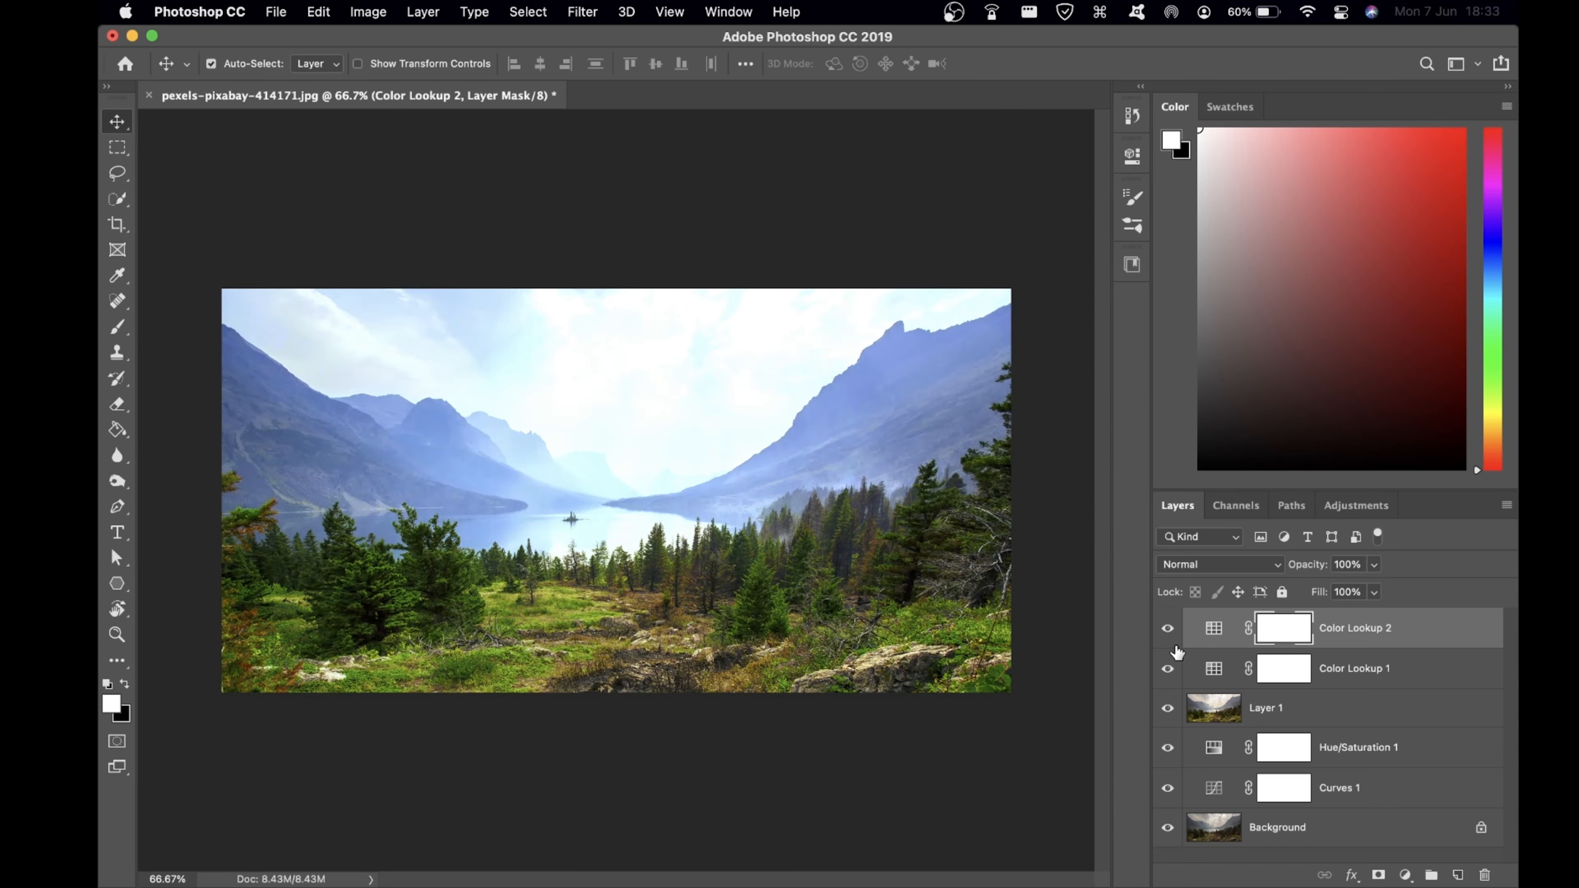
# Compare the photo with each of the two Color Lookup layers turned off and on
pyautogui.click(1168, 628)
pyautogui.click(1169, 629)
pyautogui.click(1168, 628)
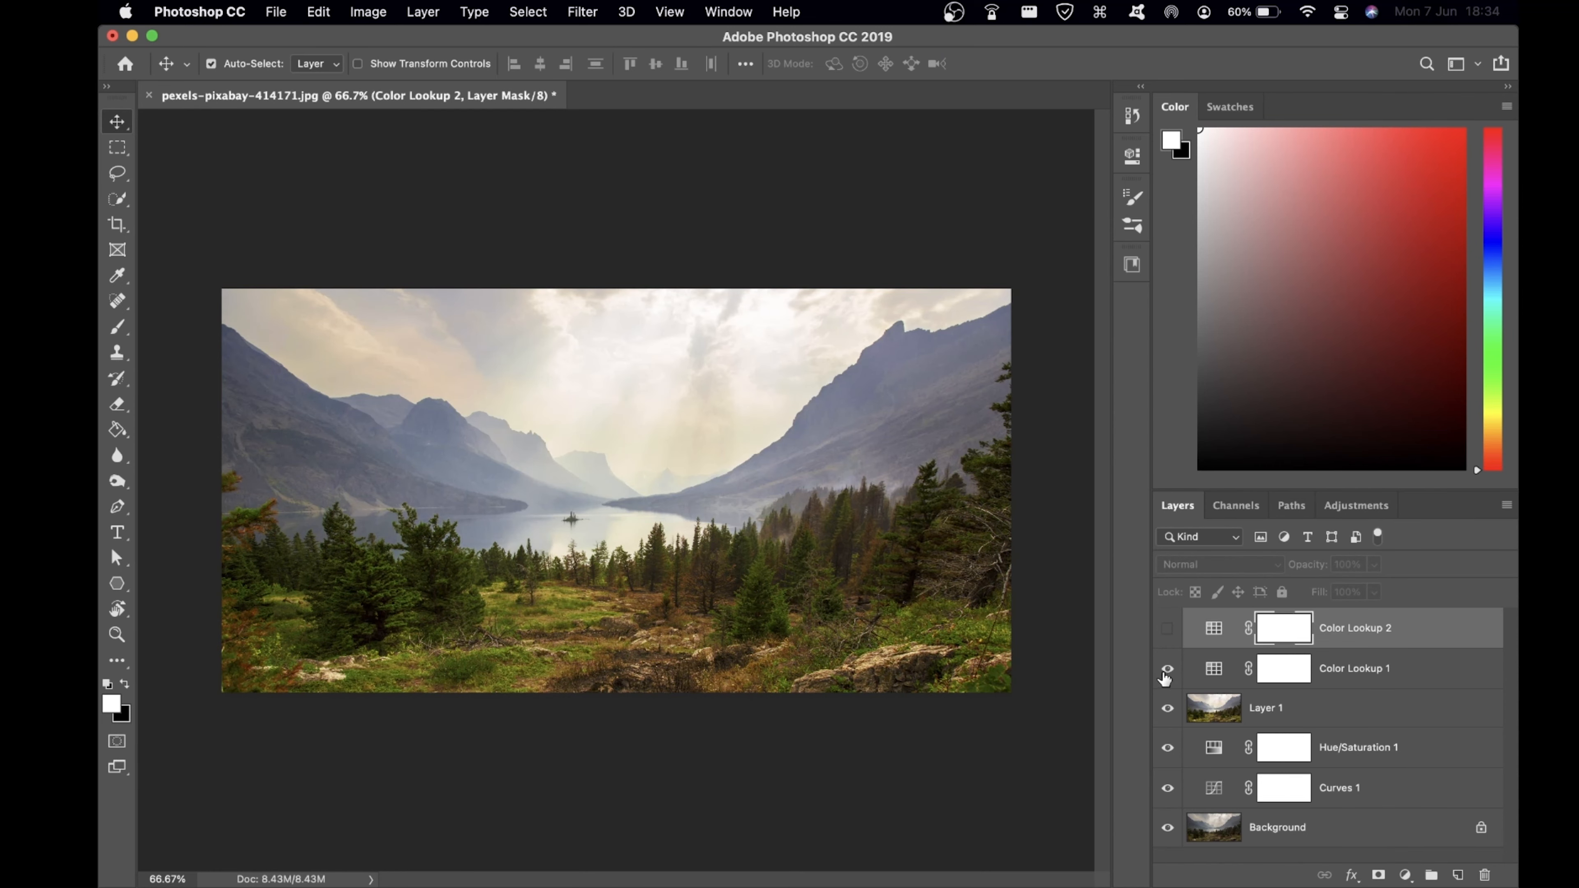
pyautogui.click(1173, 680)
pyautogui.click(1168, 670)
pyautogui.click(1168, 670)
pyautogui.click(1168, 629)
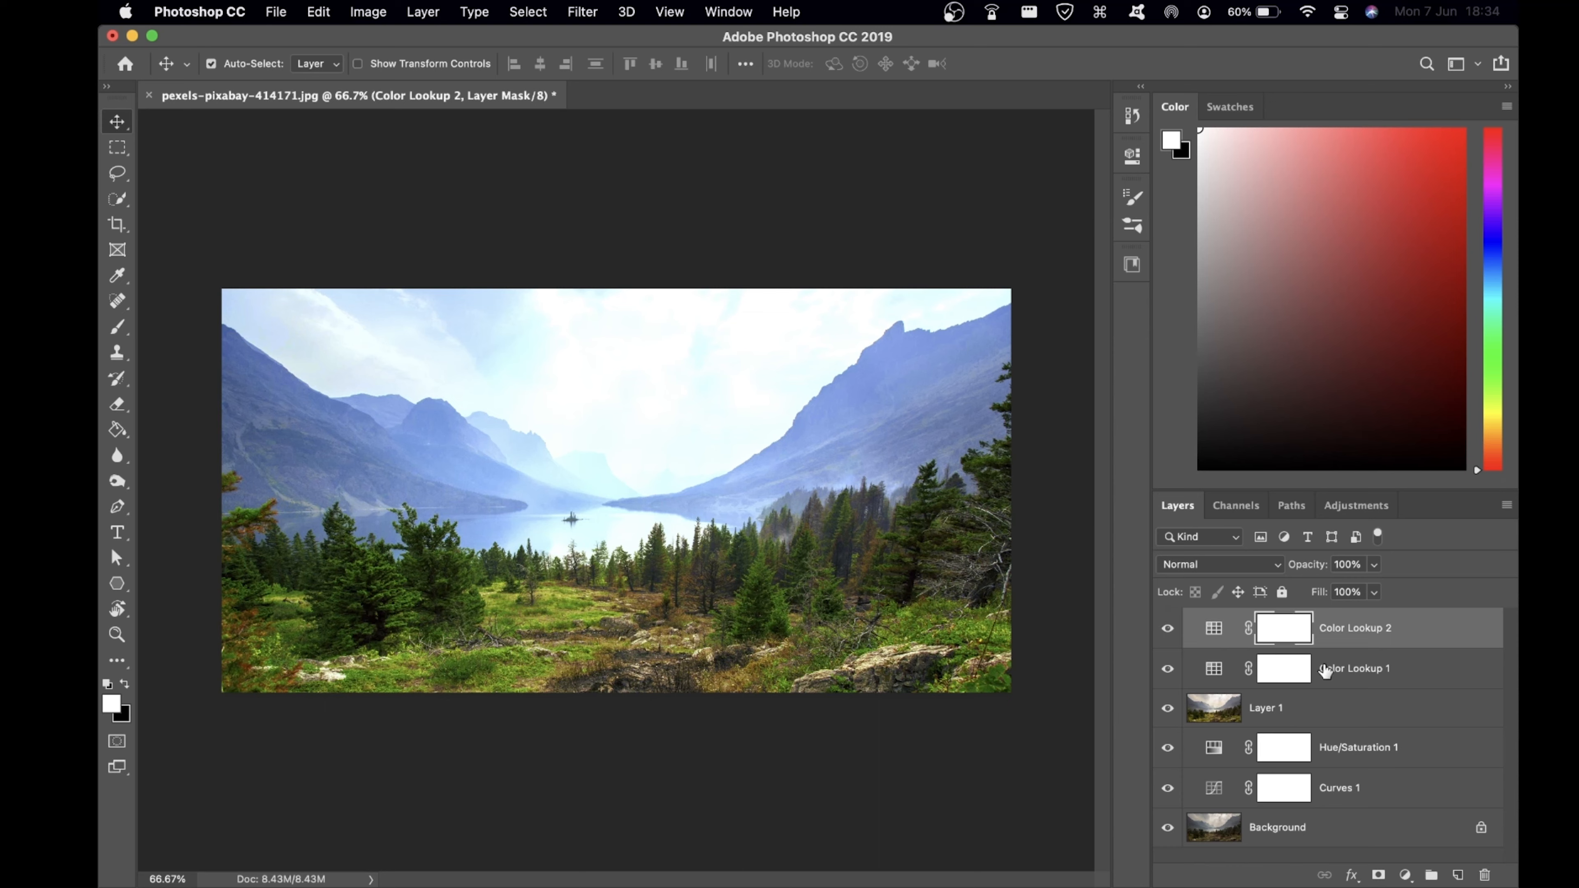
# Hide Color Lookup 2 and invert the layer mask of Color Lookup 1 to black
pyautogui.click(1285, 677)
pyautogui.click(1167, 628)
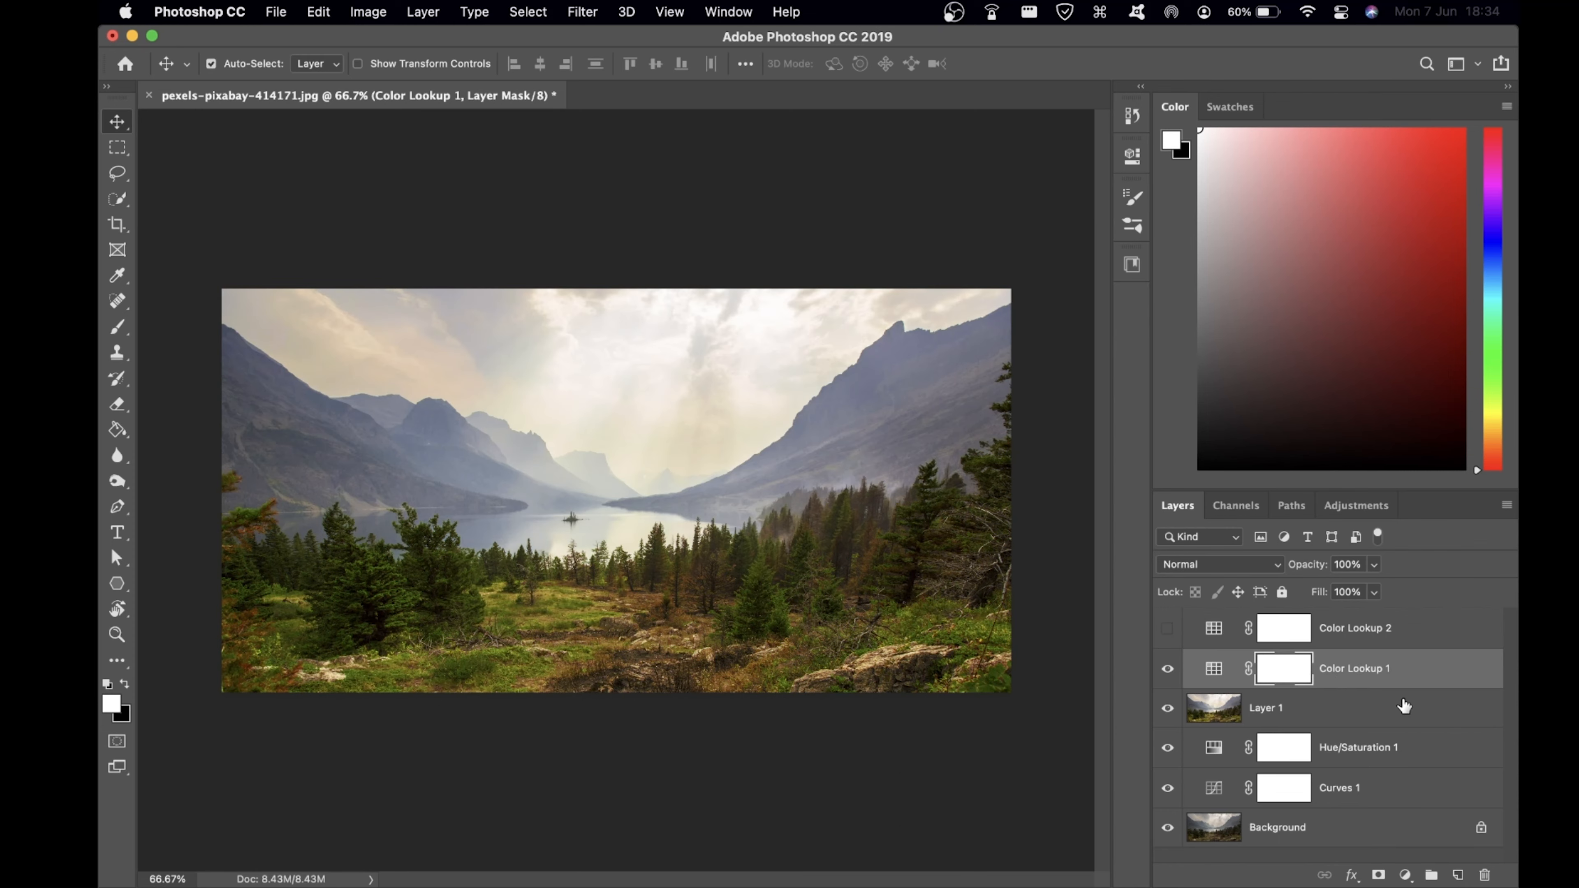
pyautogui.press('super+i')
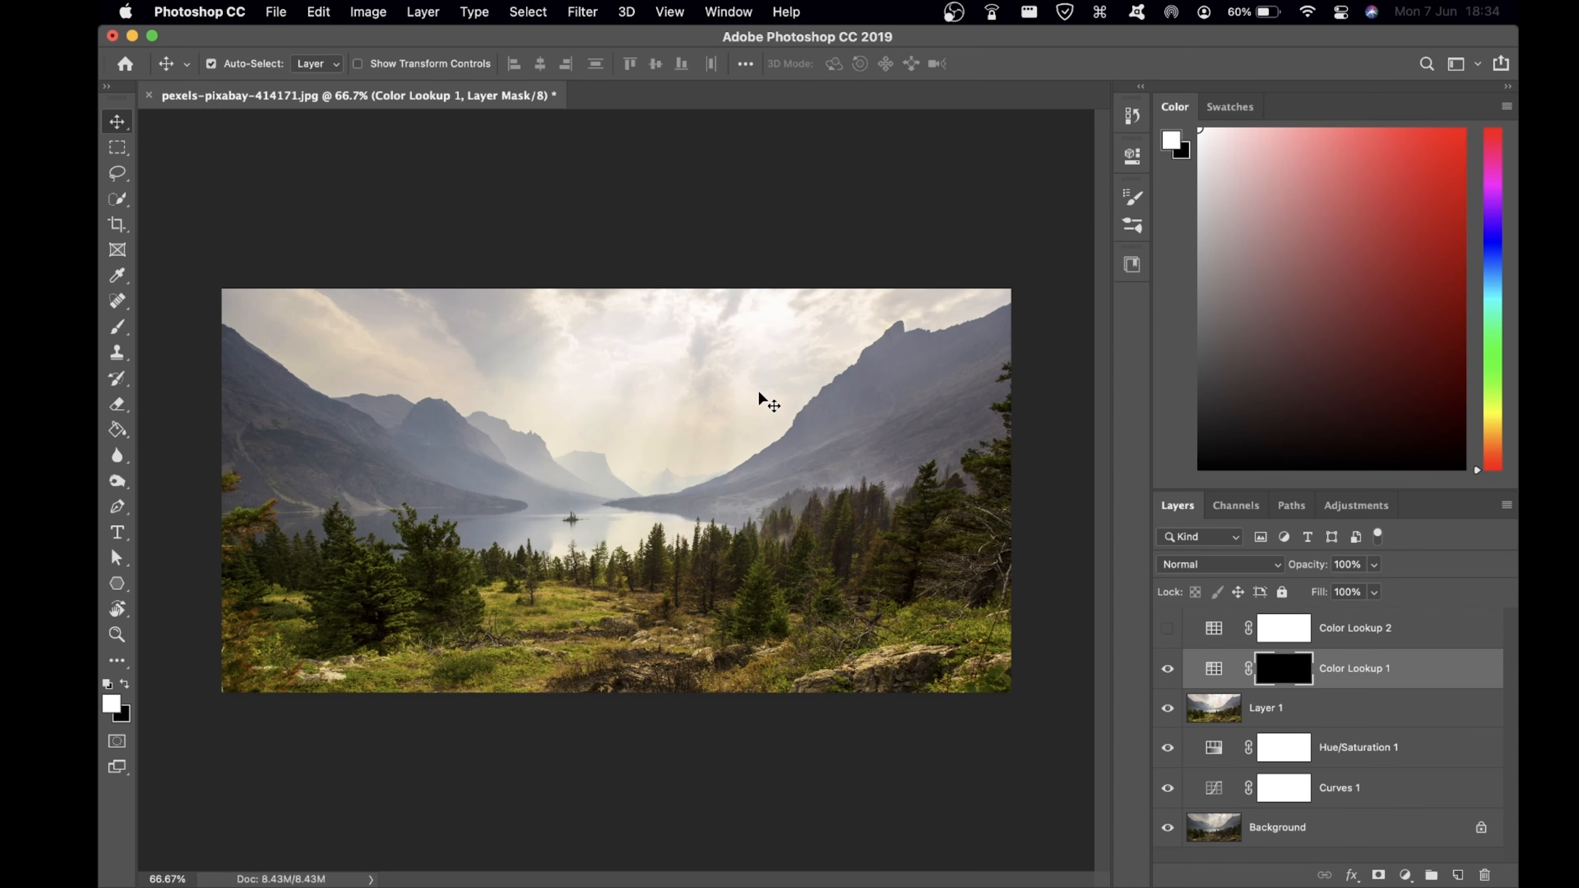
# Paint white over the sky and mountains on Color Lookup 1's mask with a soft 754 px brush at 72% flow
pyautogui.press('b')
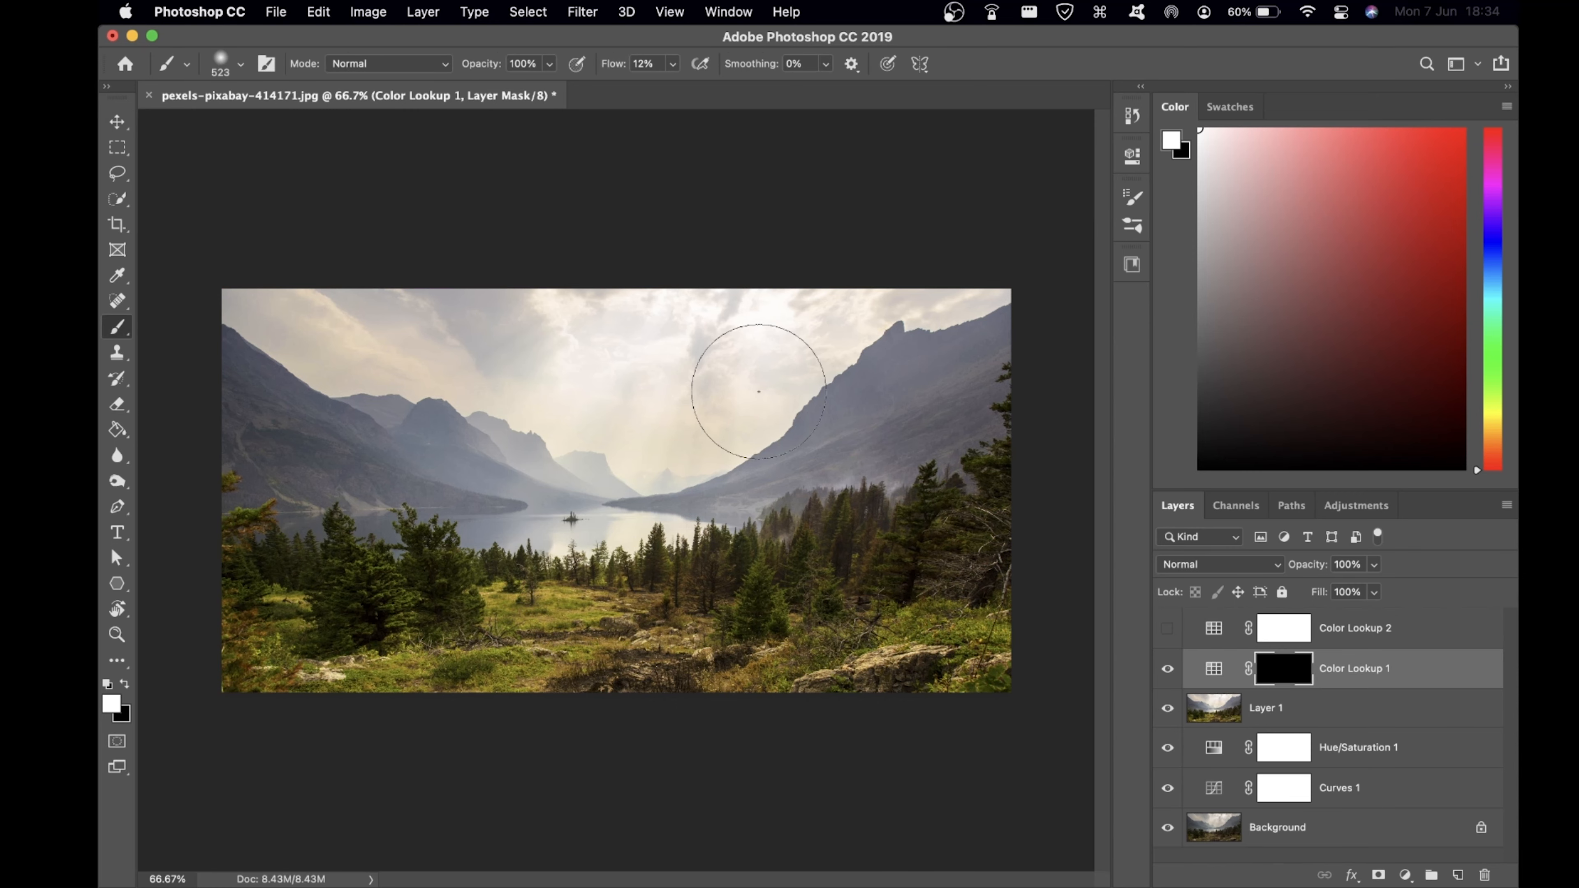
pyautogui.rightClick(448, 375)
pyautogui.click(429, 377)
pyautogui.moveTo(441, 345)
pyautogui.mouseDown()
pyautogui.moveTo(511, 353)
pyautogui.moveTo(484, 350)
pyautogui.mouseUp()
pyautogui.click(240, 63)
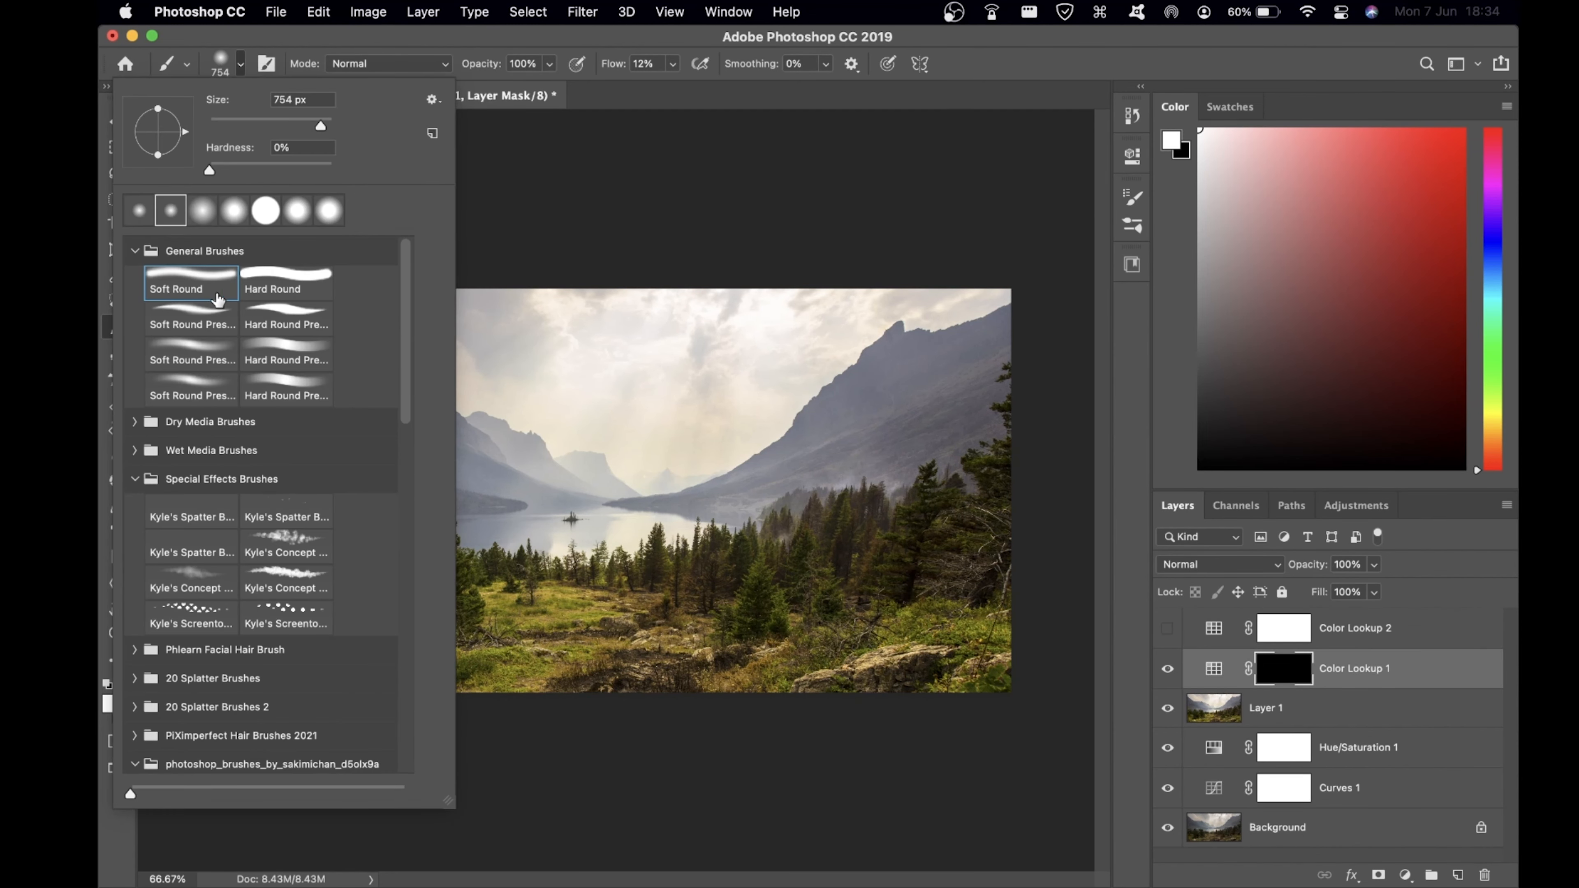
pyautogui.click(569, 282)
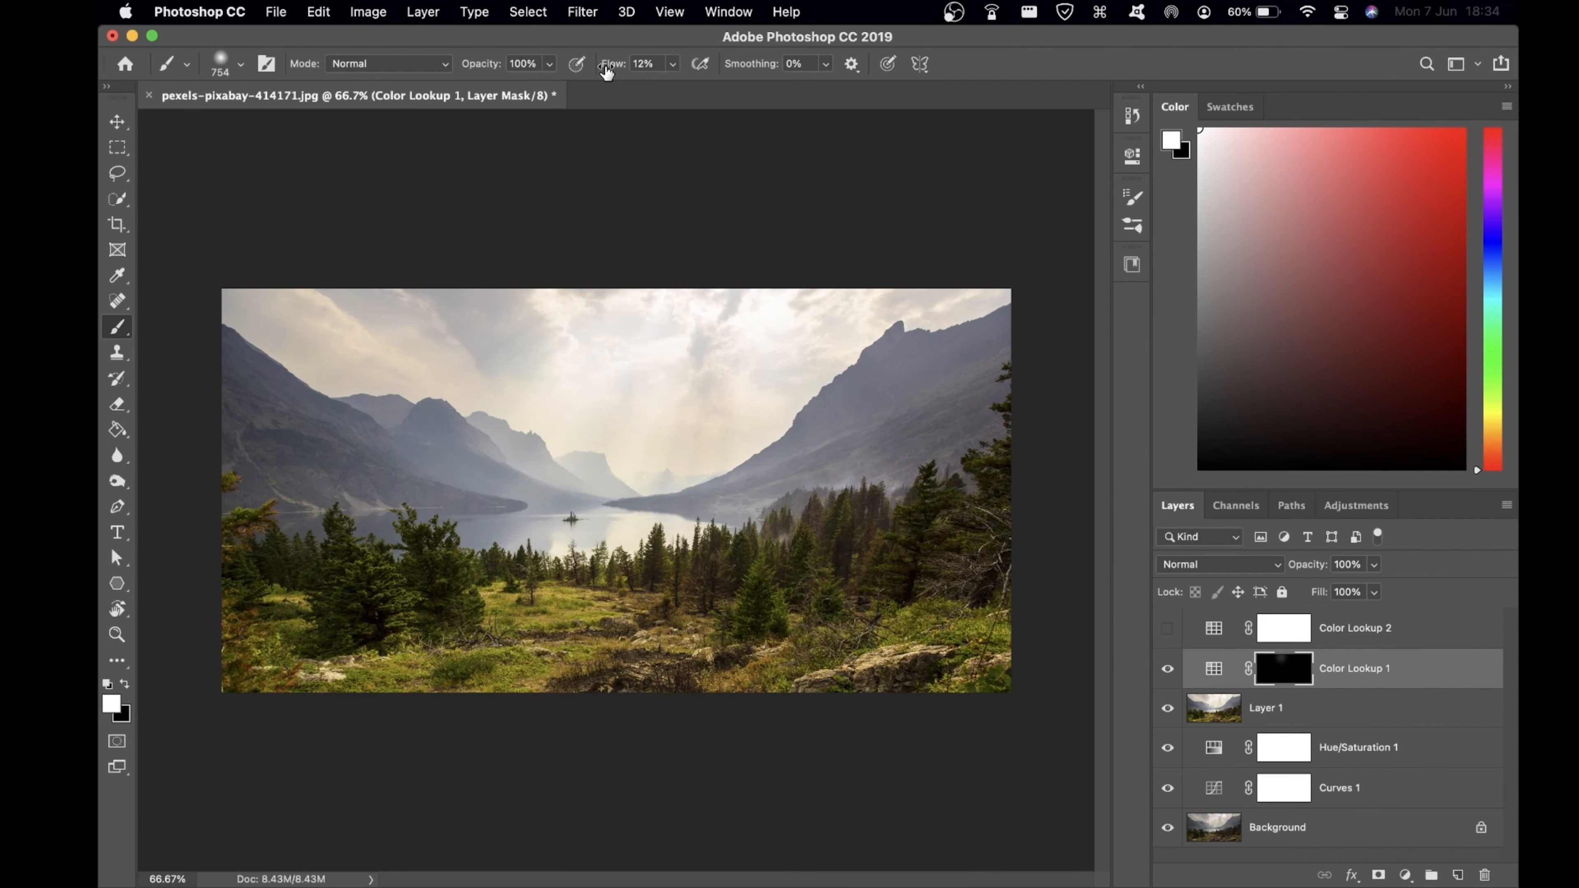
pyautogui.moveTo(606, 71)
pyautogui.mouseDown()
pyautogui.moveTo(683, 89)
pyautogui.moveTo(592, 66)
pyautogui.mouseUp()
pyautogui.moveTo(345, 364)
pyautogui.mouseDown()
pyautogui.moveTo(500, 361)
pyautogui.moveTo(771, 390)
pyautogui.moveTo(816, 356)
pyautogui.moveTo(756, 347)
pyautogui.moveTo(891, 373)
pyautogui.moveTo(772, 421)
pyautogui.moveTo(603, 443)
pyautogui.moveTo(355, 409)
pyautogui.moveTo(372, 378)
pyautogui.moveTo(340, 329)
pyautogui.moveTo(421, 323)
pyautogui.moveTo(609, 347)
pyautogui.moveTo(640, 372)
pyautogui.moveTo(809, 378)
pyautogui.moveTo(889, 373)
pyautogui.moveTo(949, 341)
pyautogui.moveTo(839, 395)
pyautogui.moveTo(485, 385)
pyautogui.mouseUp()
# Compare the photo with the masked Color Lookup 1 layer turned off and on
pyautogui.click(1169, 669)
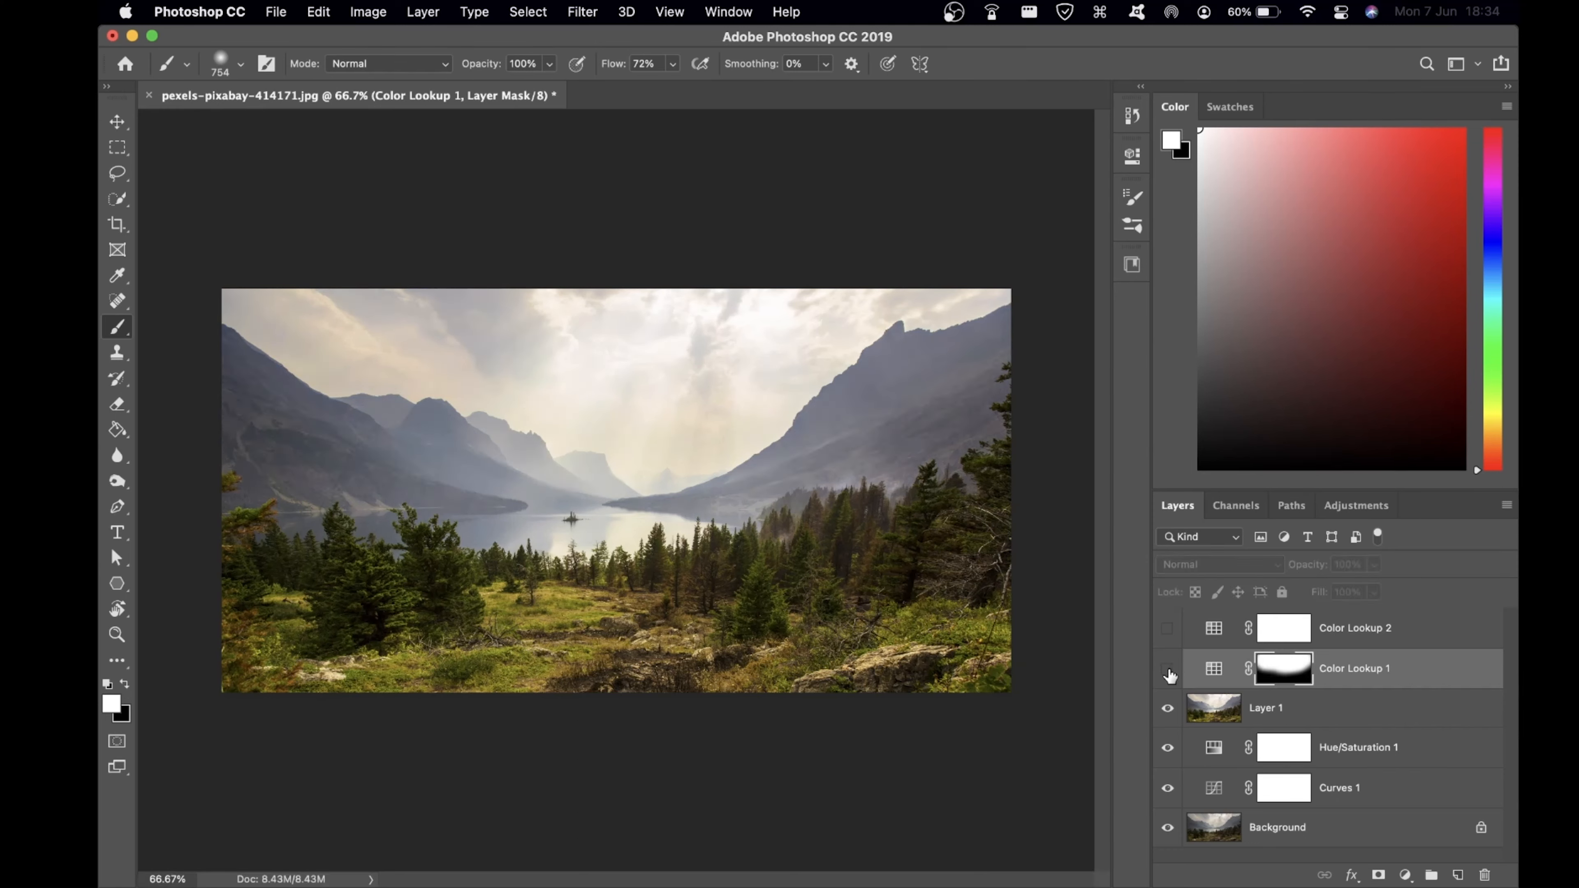
pyautogui.click(1170, 669)
pyautogui.click(1169, 669)
pyautogui.click(1168, 671)
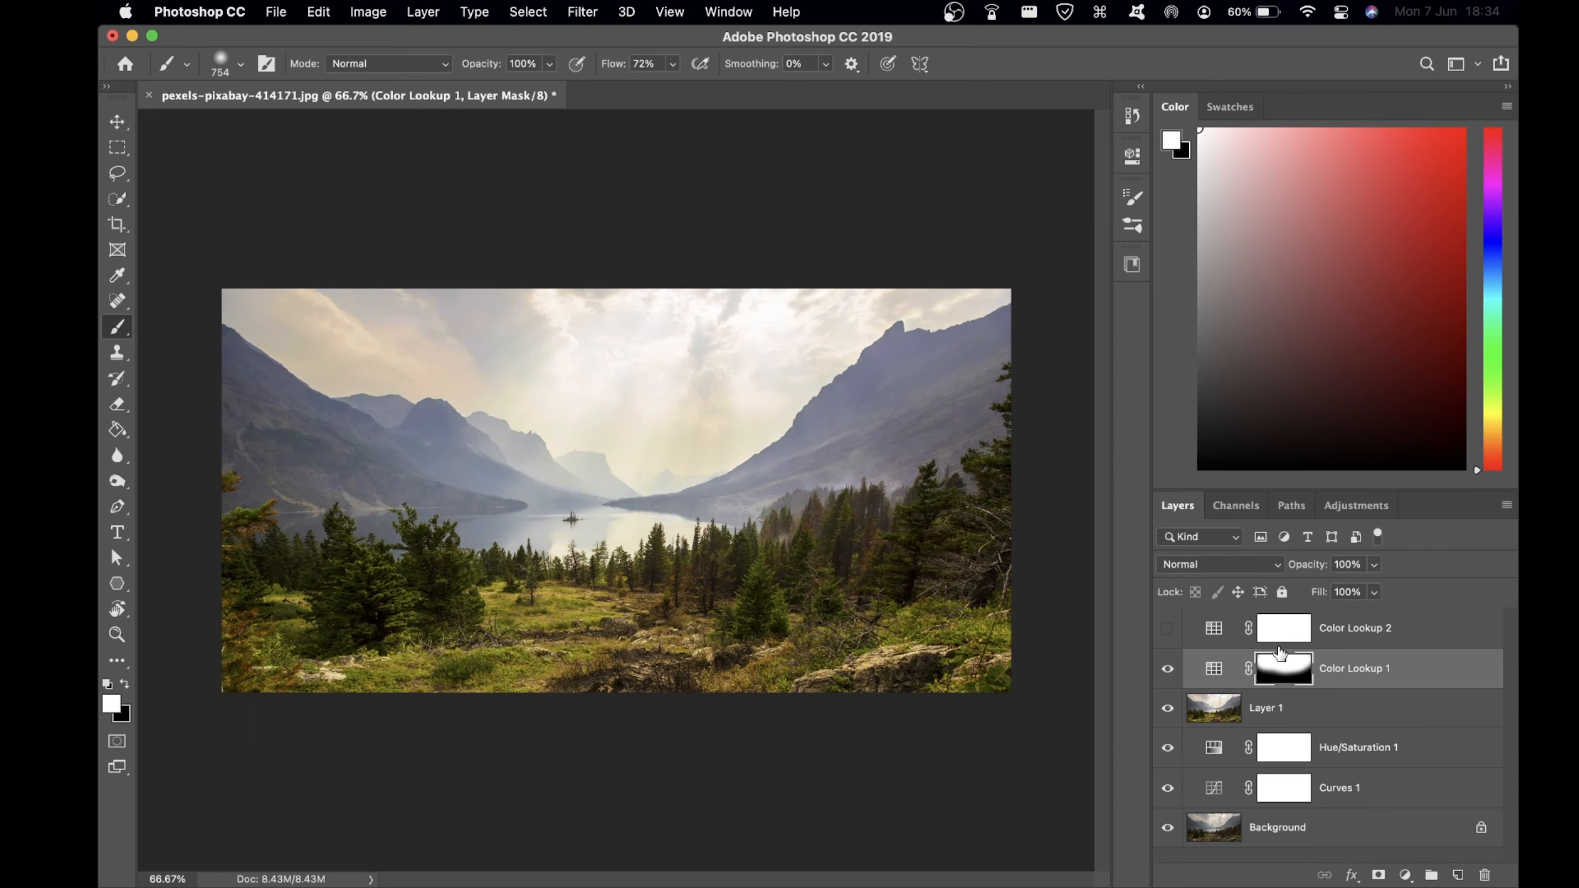
# Show Color Lookup 2, invert its mask to black and paint white over the trees and meadow in the foreground
pyautogui.click(1167, 628)
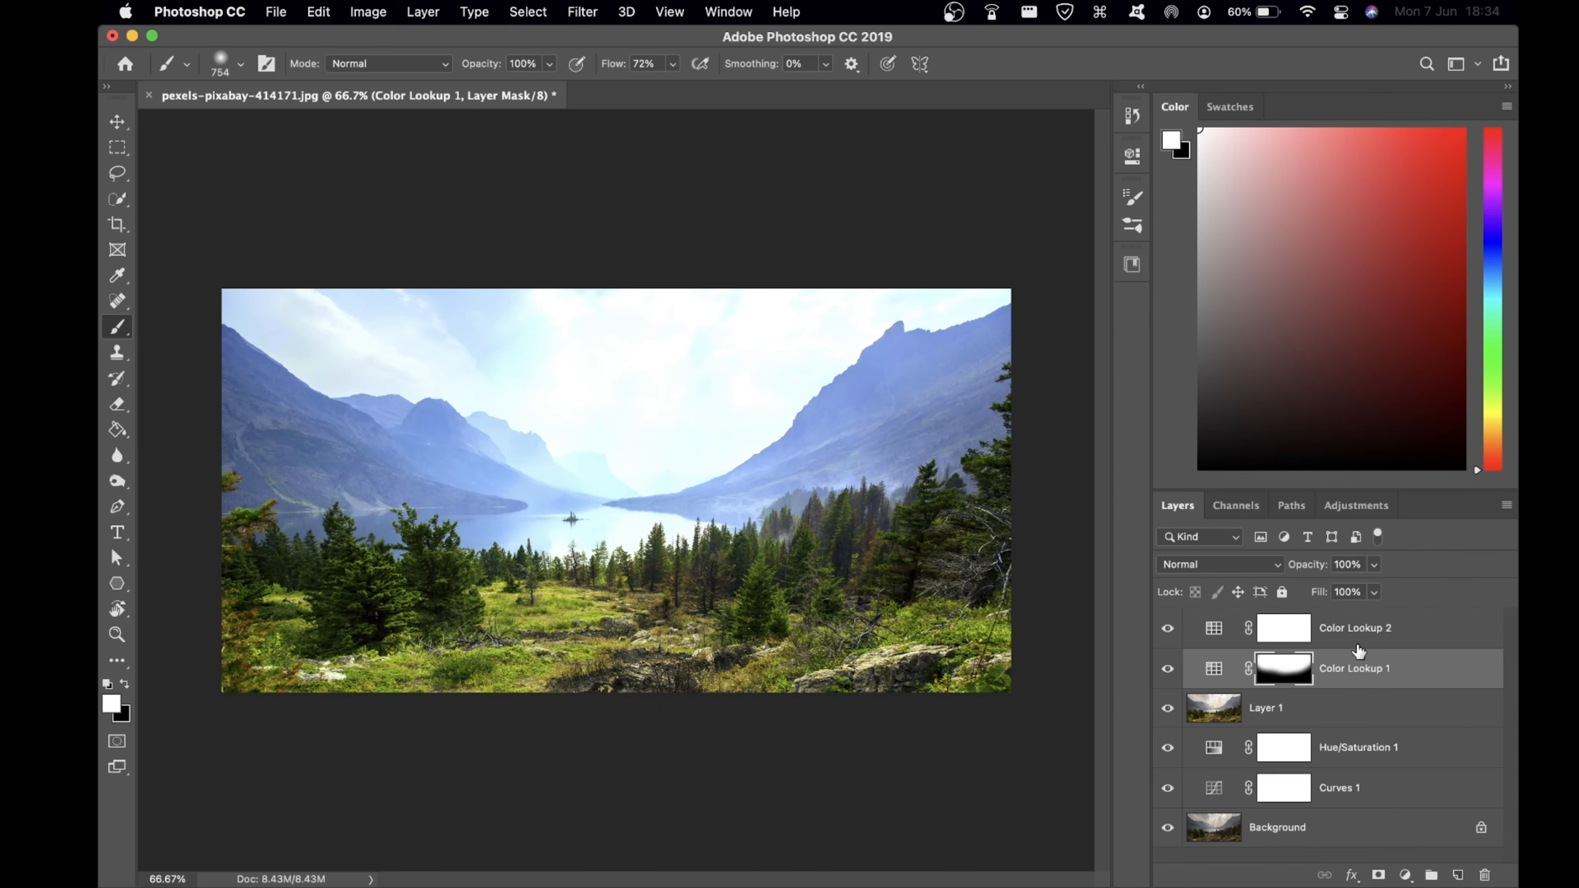
pyautogui.click(1299, 640)
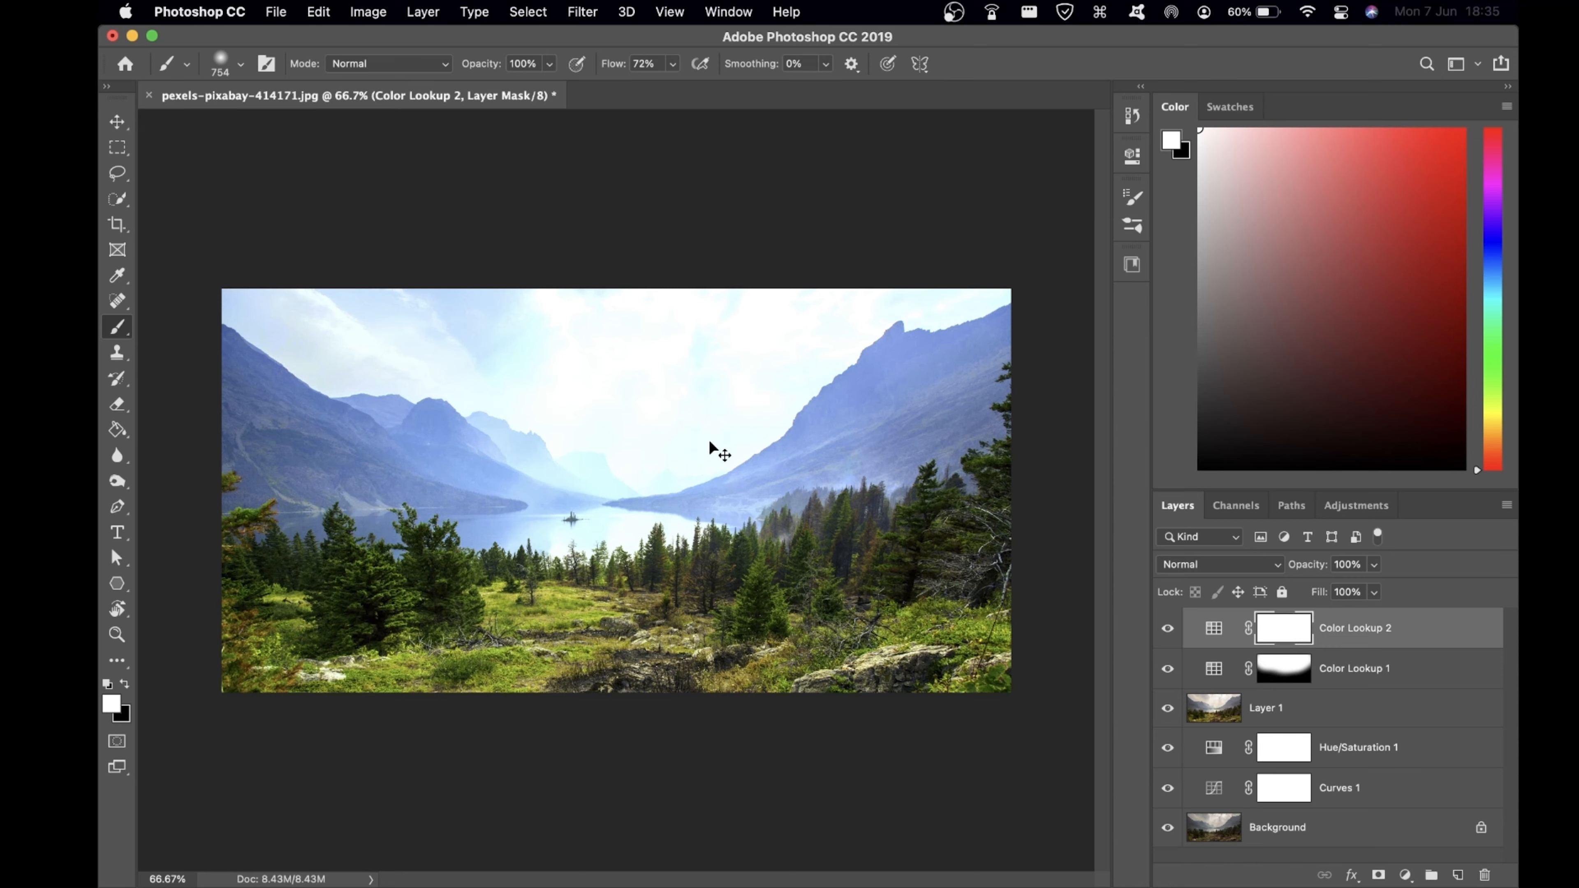
pyautogui.press('super+i')
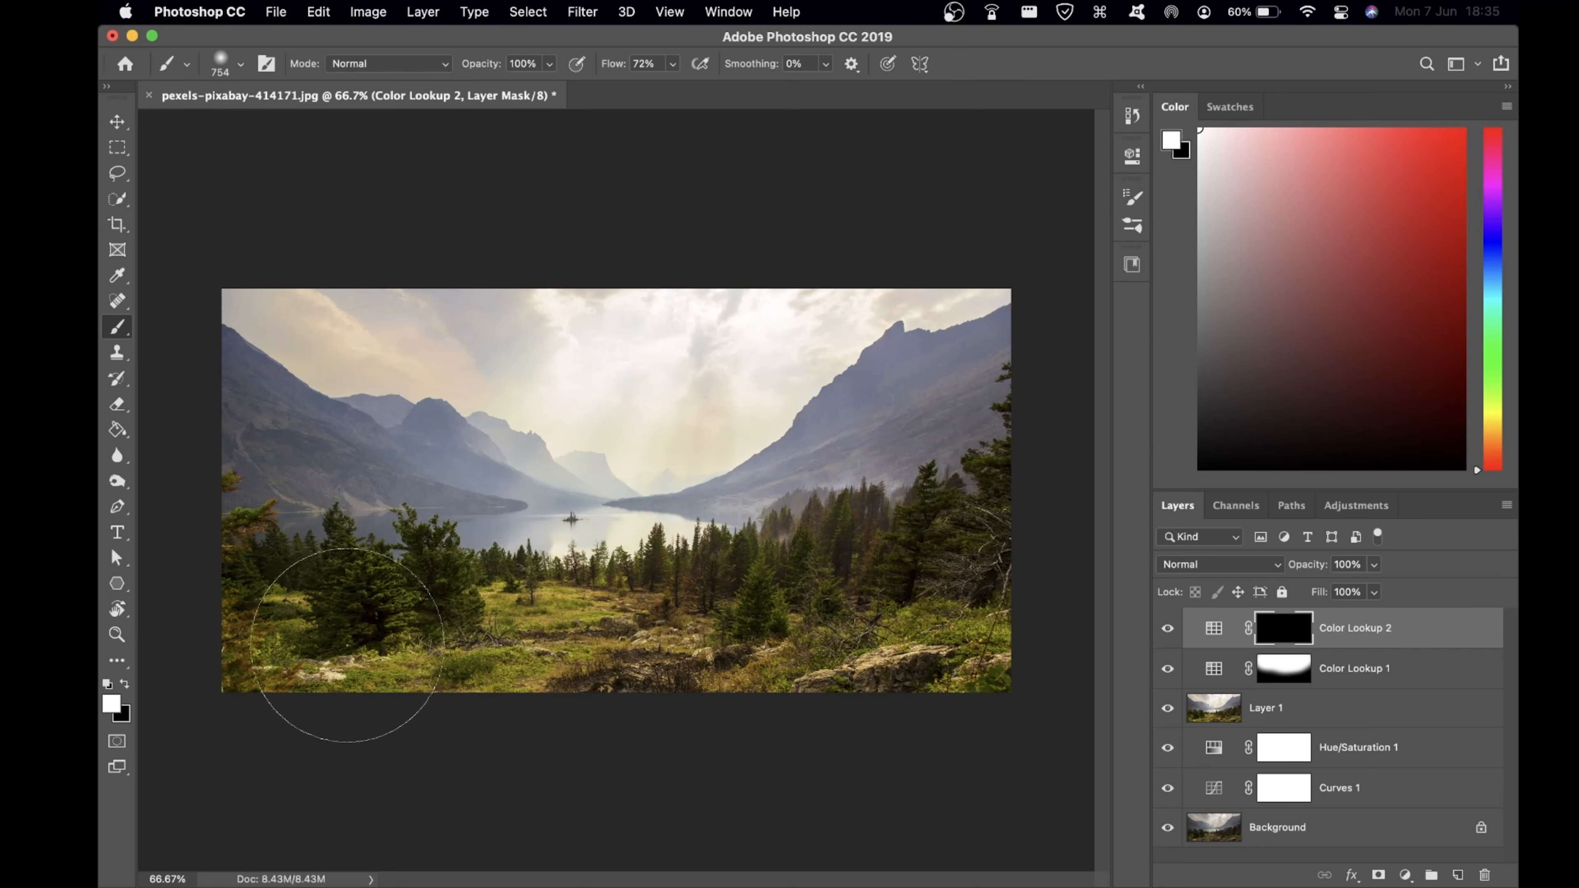
pyautogui.moveTo(296, 608)
pyautogui.mouseDown()
pyautogui.moveTo(507, 634)
pyautogui.moveTo(396, 643)
pyautogui.moveTo(807, 629)
pyautogui.moveTo(982, 600)
pyautogui.moveTo(811, 626)
pyautogui.moveTo(991, 536)
pyautogui.moveTo(989, 523)
pyautogui.moveTo(838, 620)
pyautogui.moveTo(647, 639)
pyautogui.moveTo(450, 649)
pyautogui.moveTo(312, 616)
pyautogui.moveTo(243, 575)
pyautogui.moveTo(276, 608)
pyautogui.moveTo(444, 624)
pyautogui.moveTo(912, 589)
pyautogui.moveTo(988, 560)
pyautogui.mouseUp()
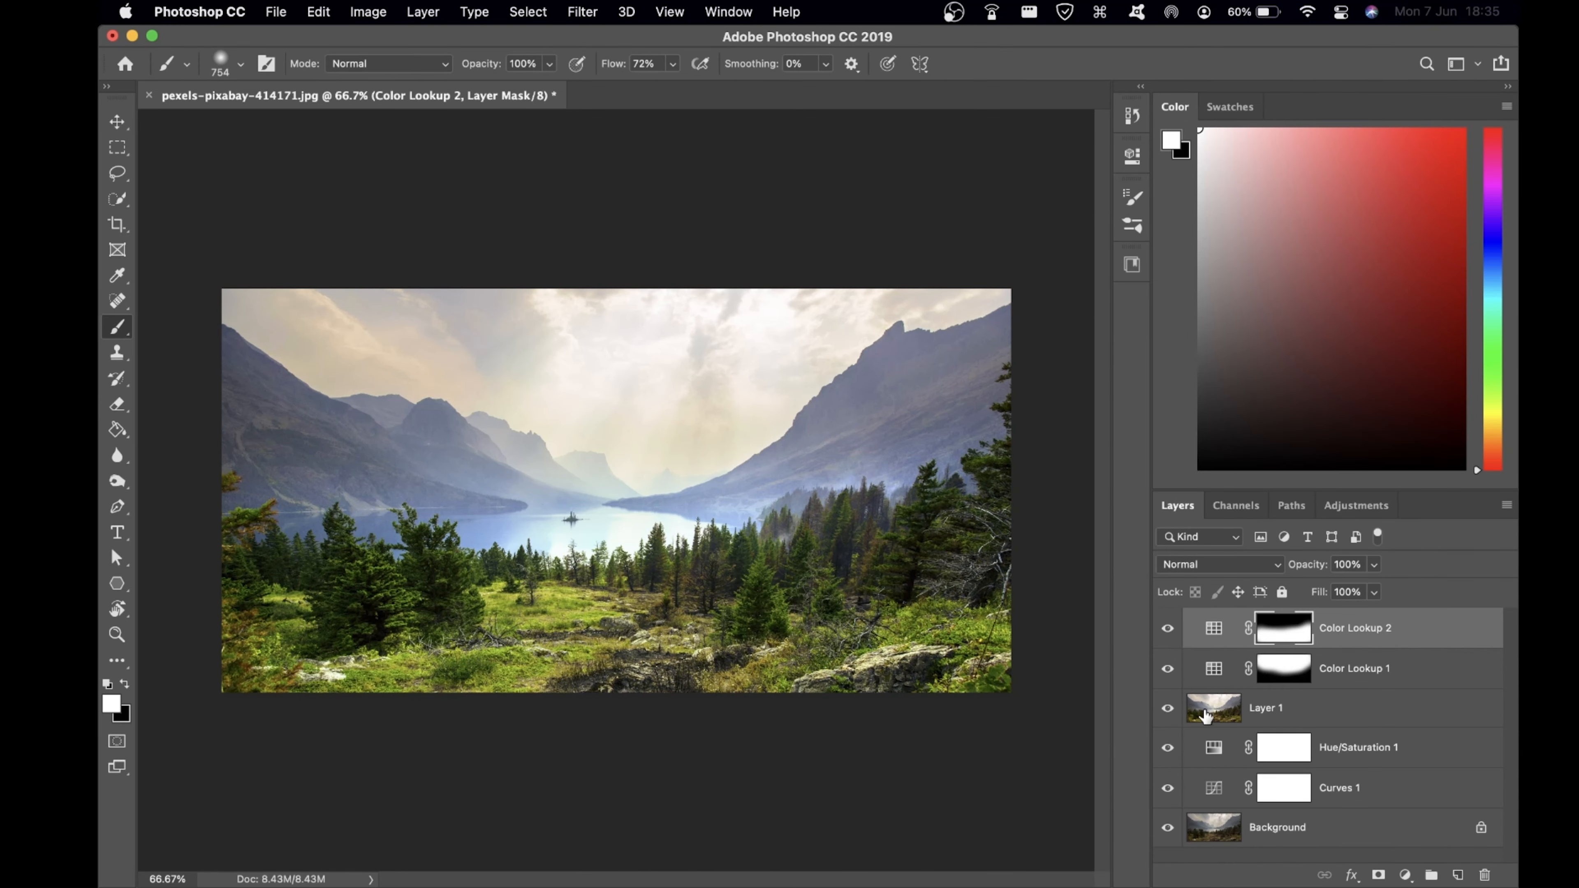
pyautogui.moveTo(1167, 632)
pyautogui.mouseDown()
pyautogui.moveTo(1167, 681)
pyautogui.moveTo(1169, 635)
pyautogui.mouseUp()
# Stamp all visible layers into a new top layer and open it in an enlarged Camera Raw Filter window
pyautogui.press('super+alt+shift+e')
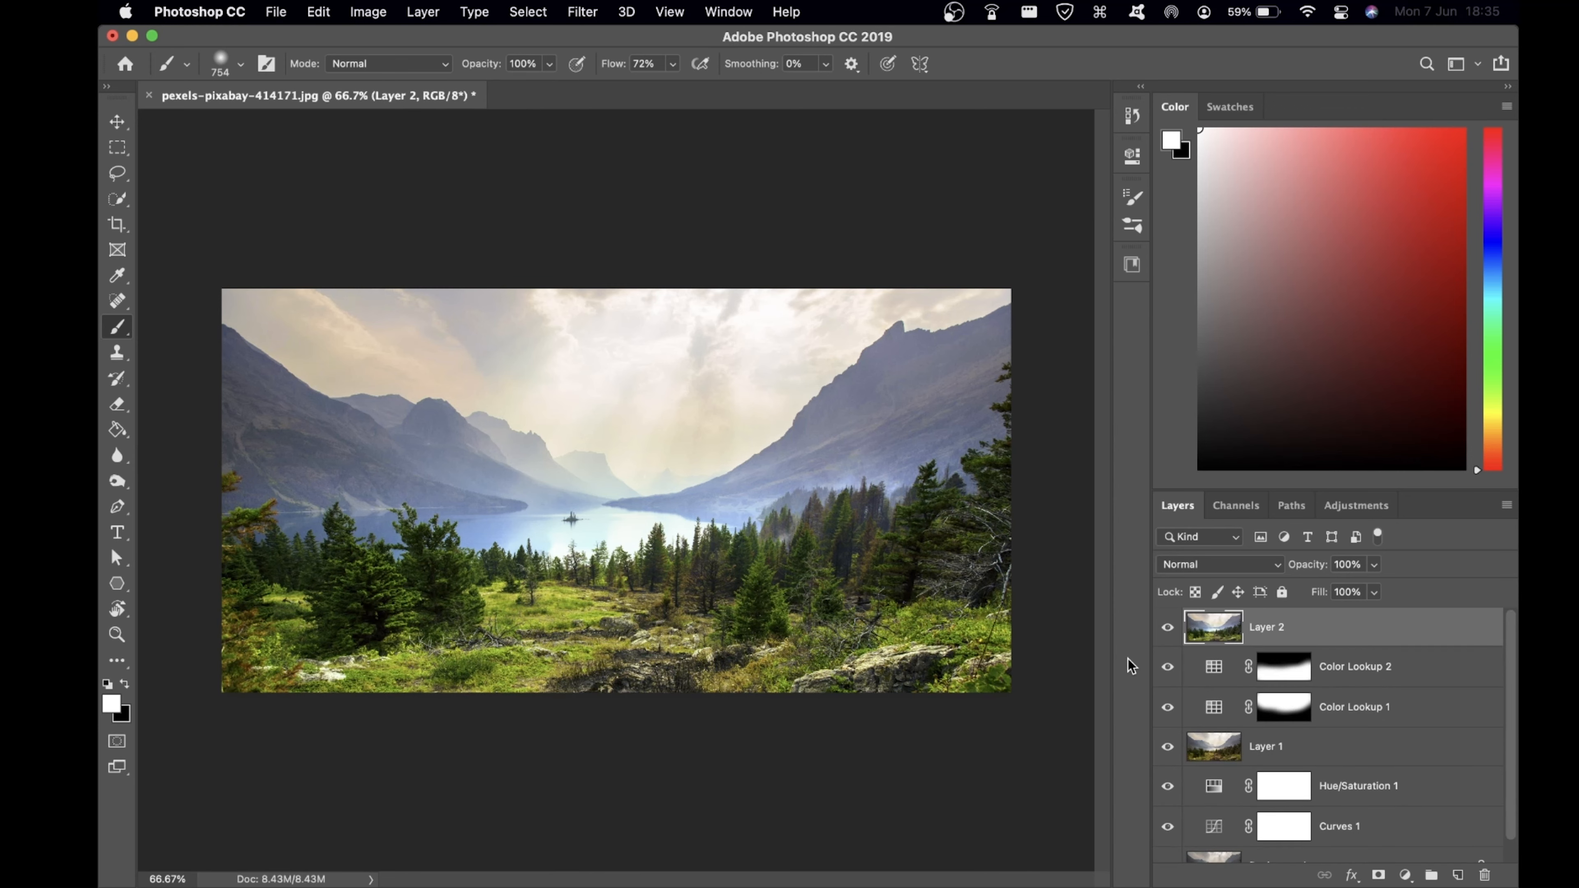
pyautogui.click(582, 12)
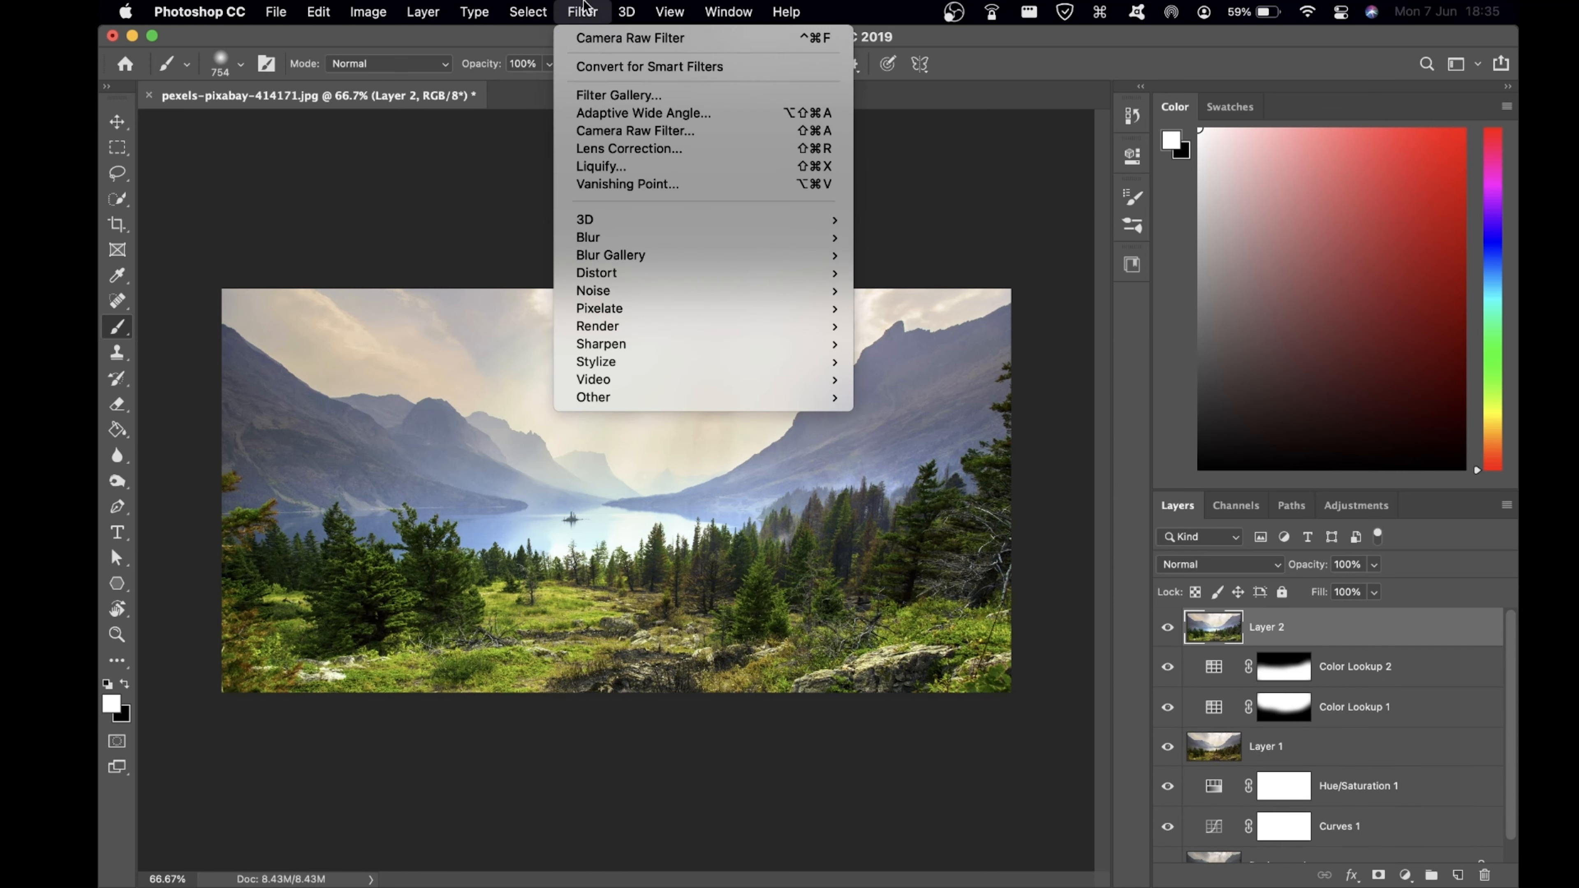
pyautogui.click(636, 134)
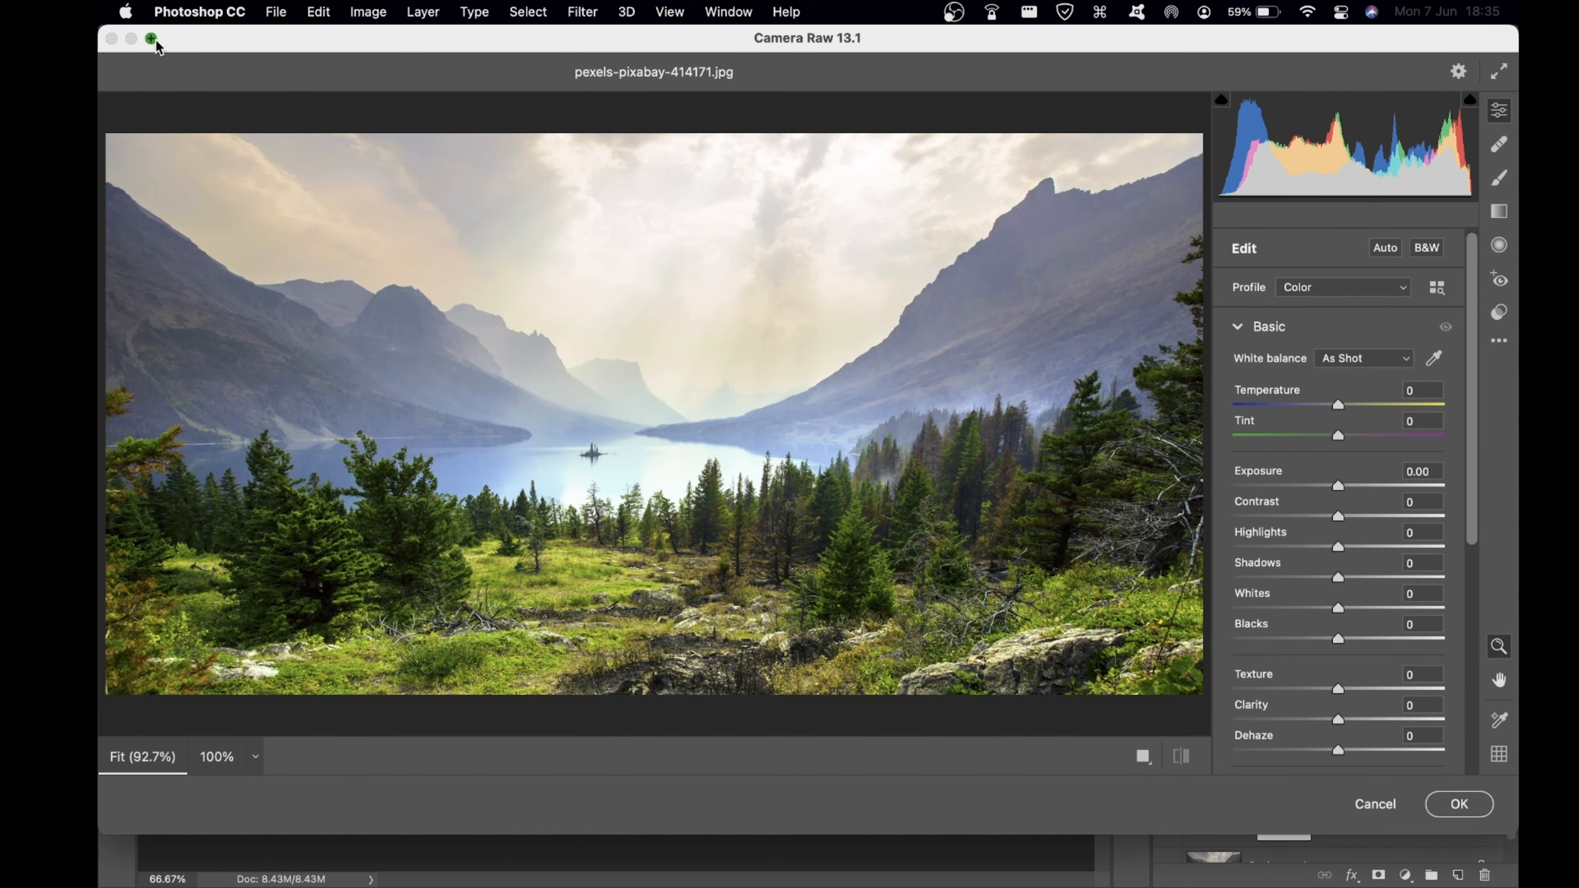
pyautogui.click(151, 39)
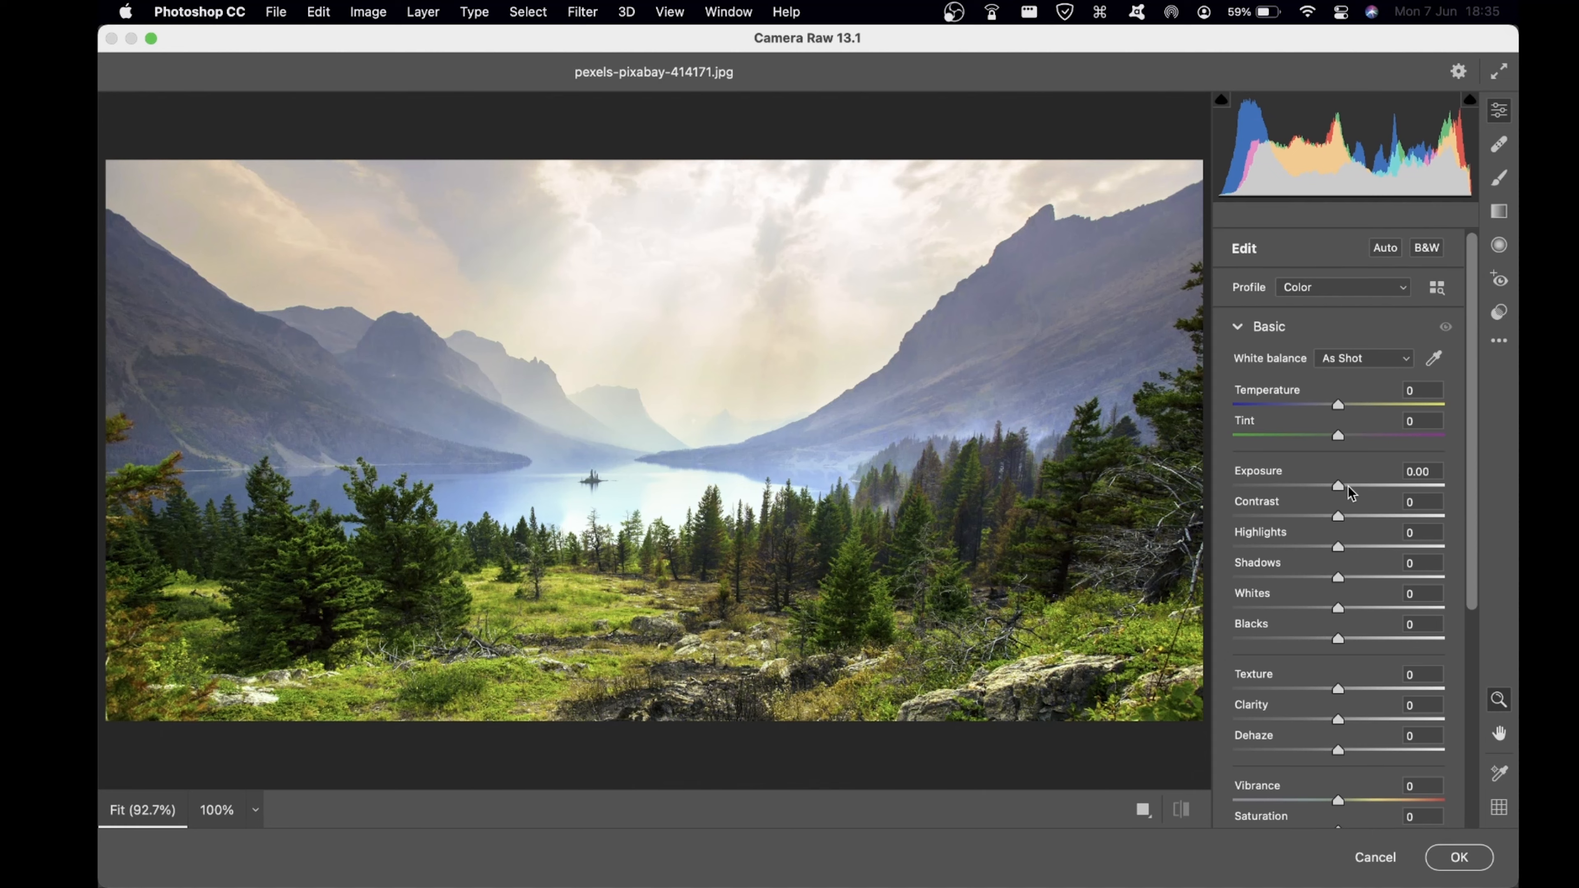
# Set Exposure +0.15, Contrast +25, Highlights +3, Shadows -26, Whites -8, Blacks -6, Texture +24 and Vibrance -26
pyautogui.moveTo(1340, 487); pyautogui.dragTo(1334, 639)
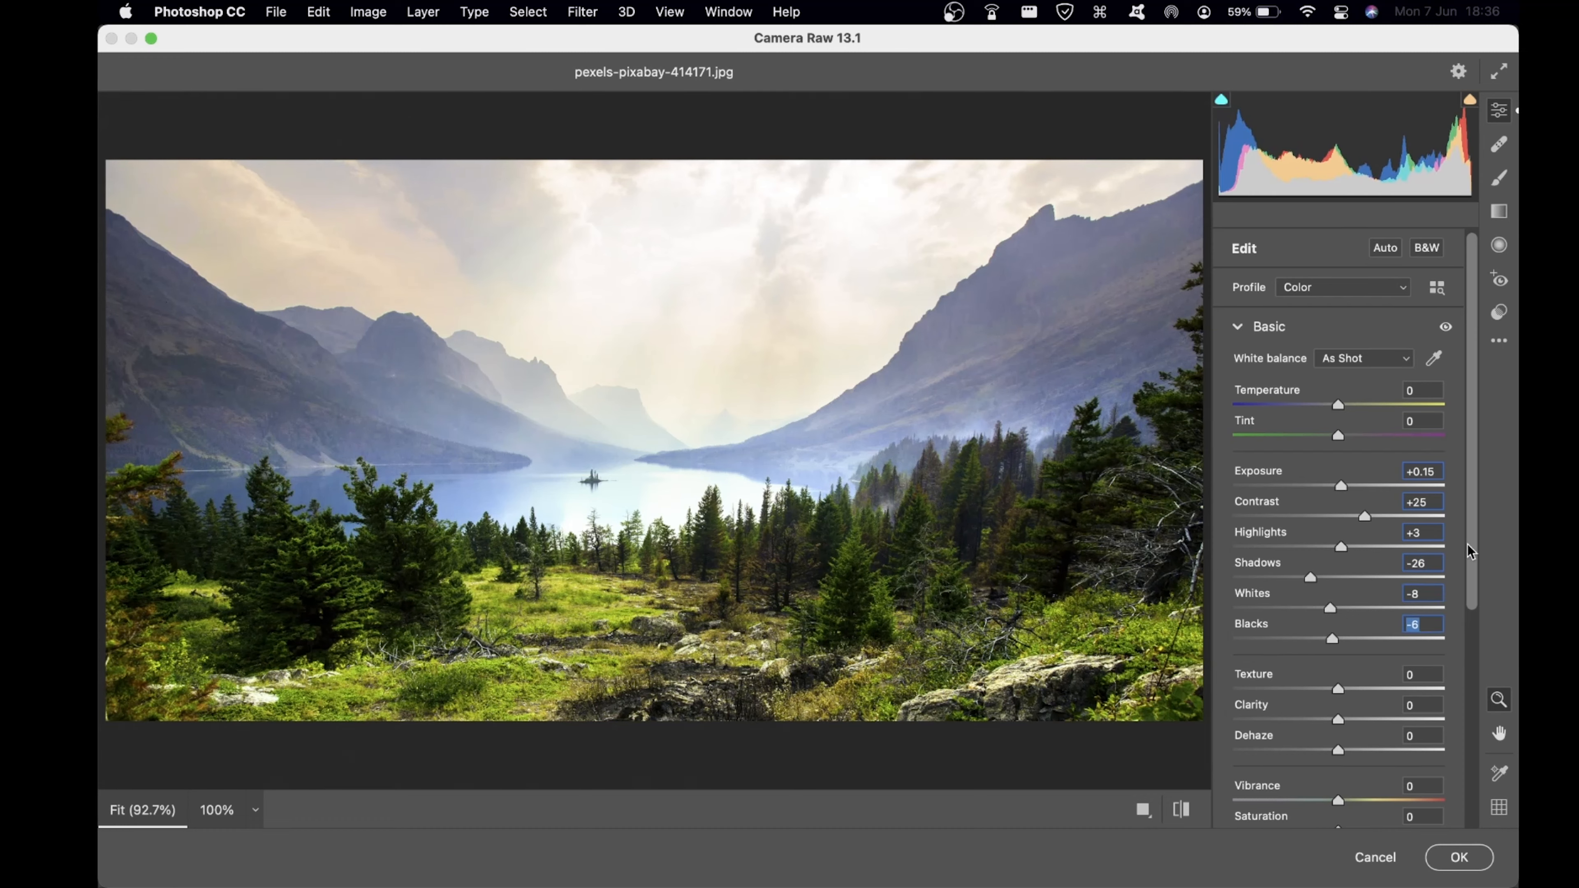
pyautogui.scroll(-4, 1468, 550)
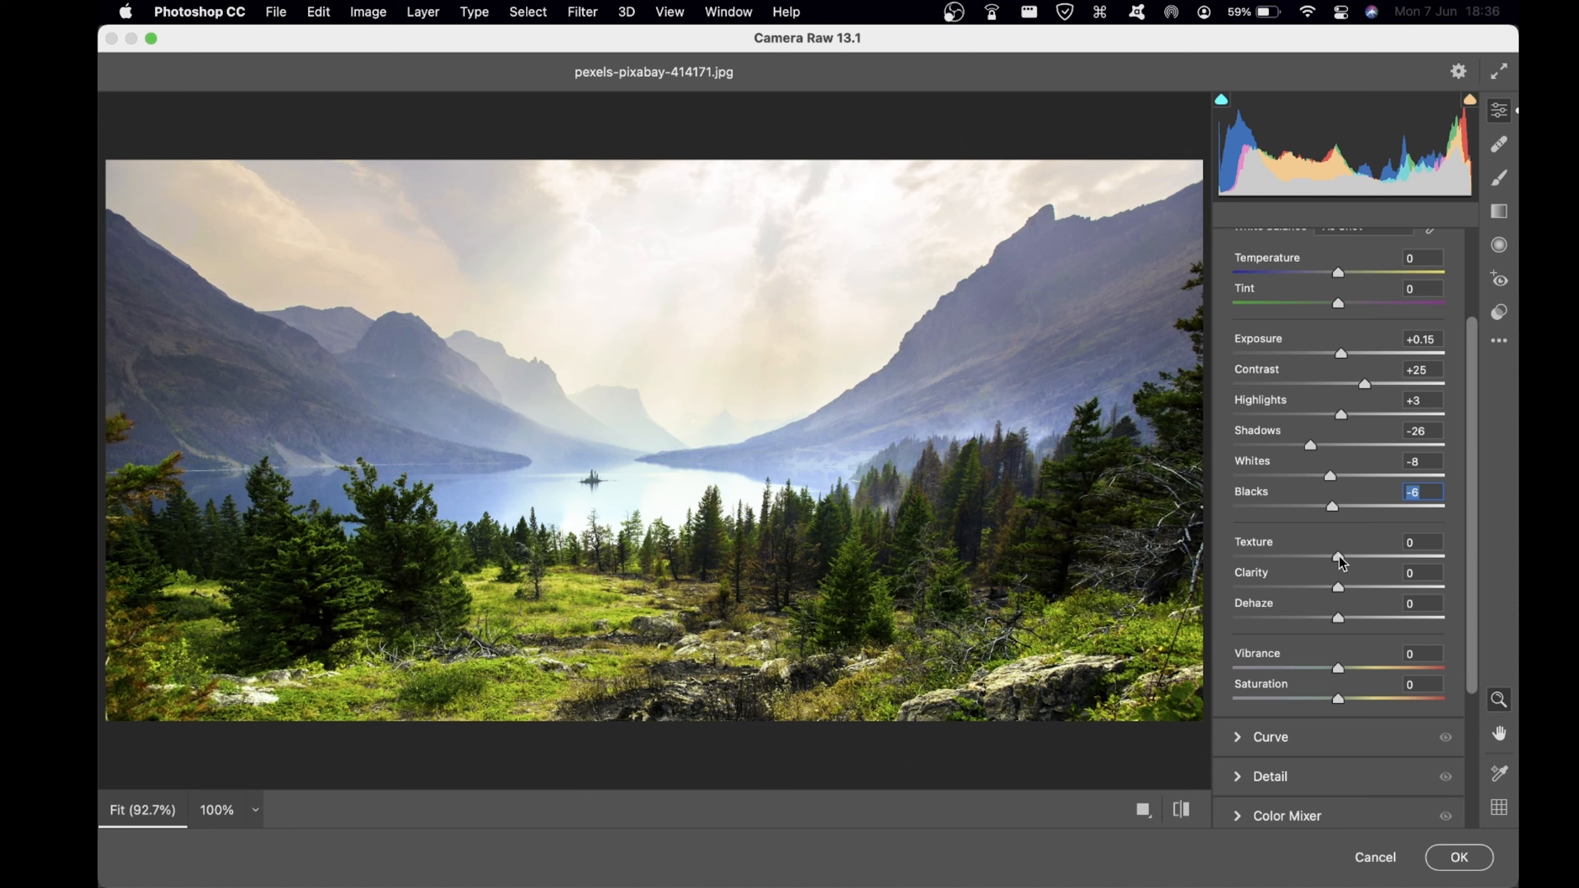
pyautogui.moveTo(1340, 561); pyautogui.dragTo(1362, 557)
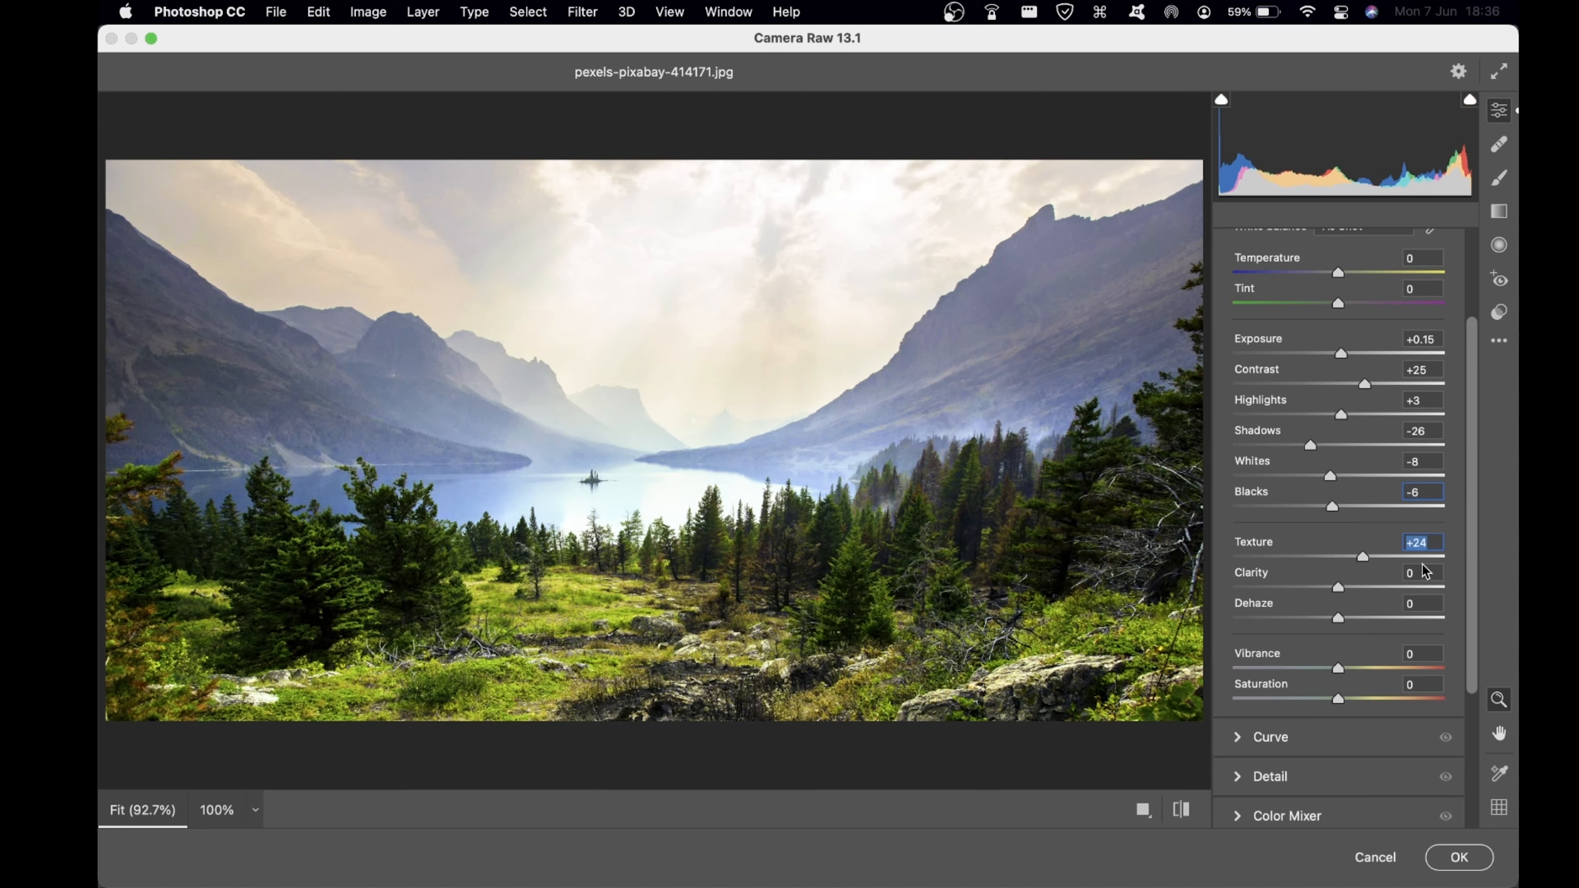
pyautogui.scroll(-3, 1460, 597)
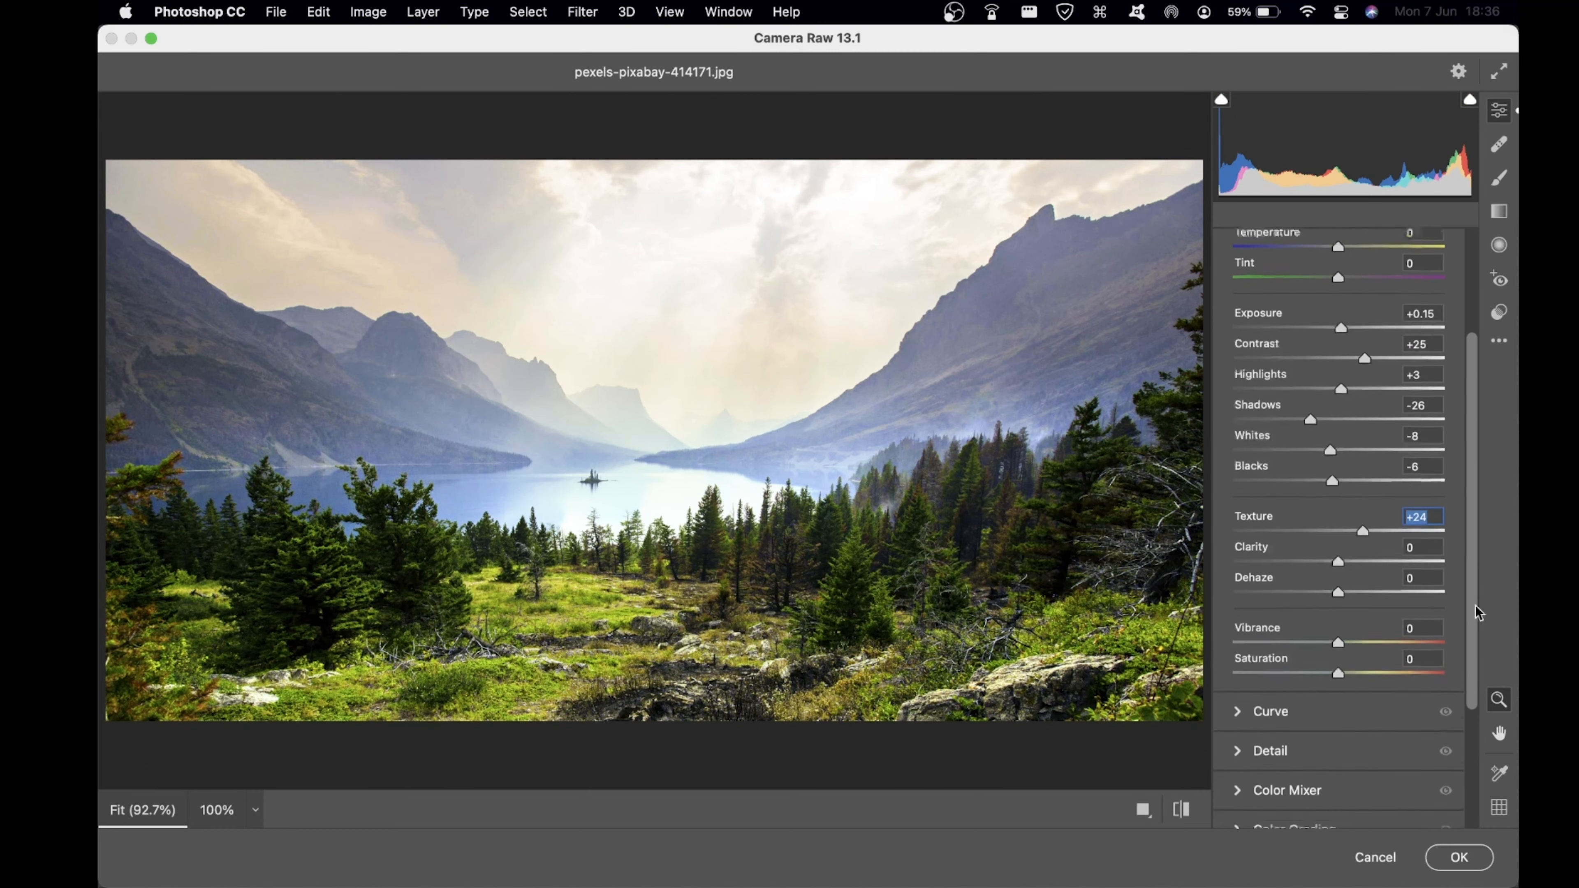
pyautogui.moveTo(1340, 591); pyautogui.dragTo(1313, 592)
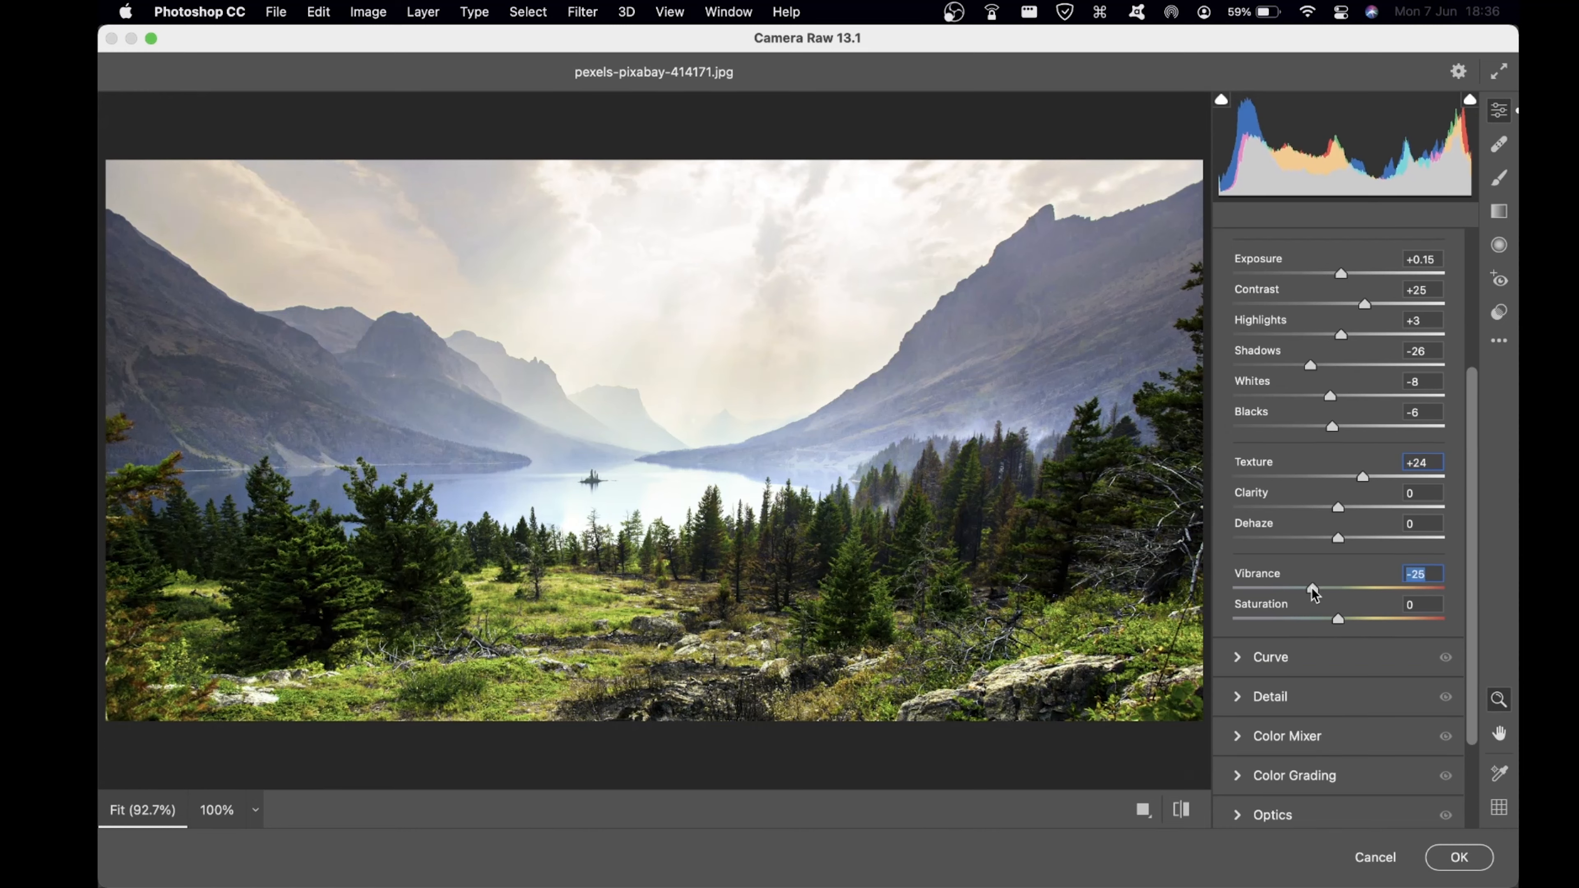
# Brighten the point curve with a raised point in the highlights and one at input 69, output 74
pyautogui.click(1238, 658)
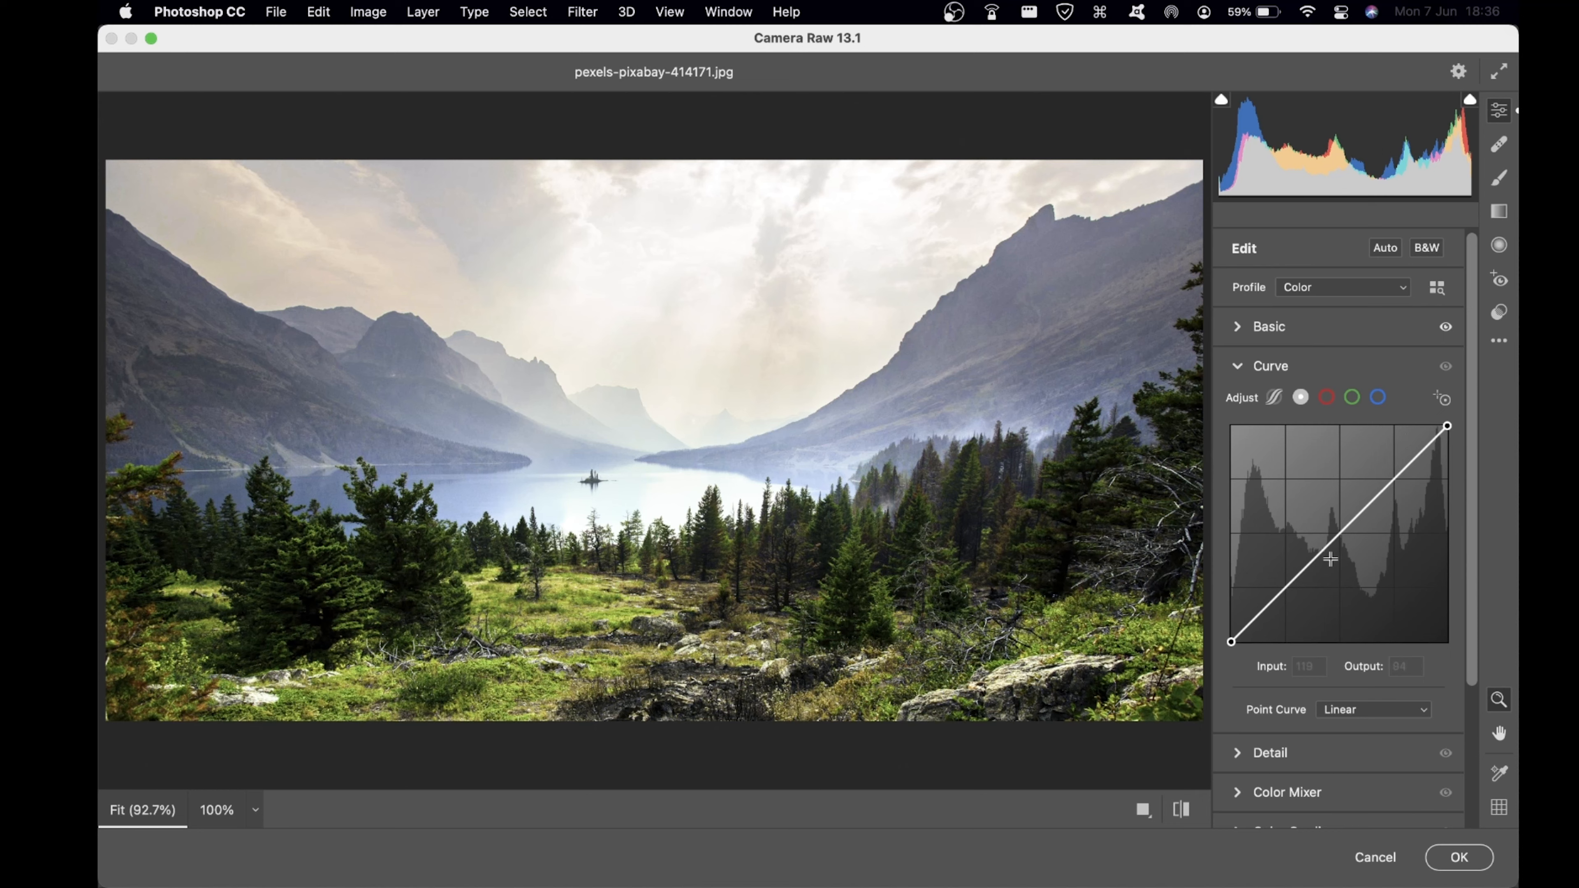
pyautogui.moveTo(1391, 496); pyautogui.dragTo(1376, 484)
pyautogui.moveTo(1283, 584)
pyautogui.mouseDown()
pyautogui.moveTo(1286, 606)
pyautogui.moveTo(1289, 578)
pyautogui.mouseUp()
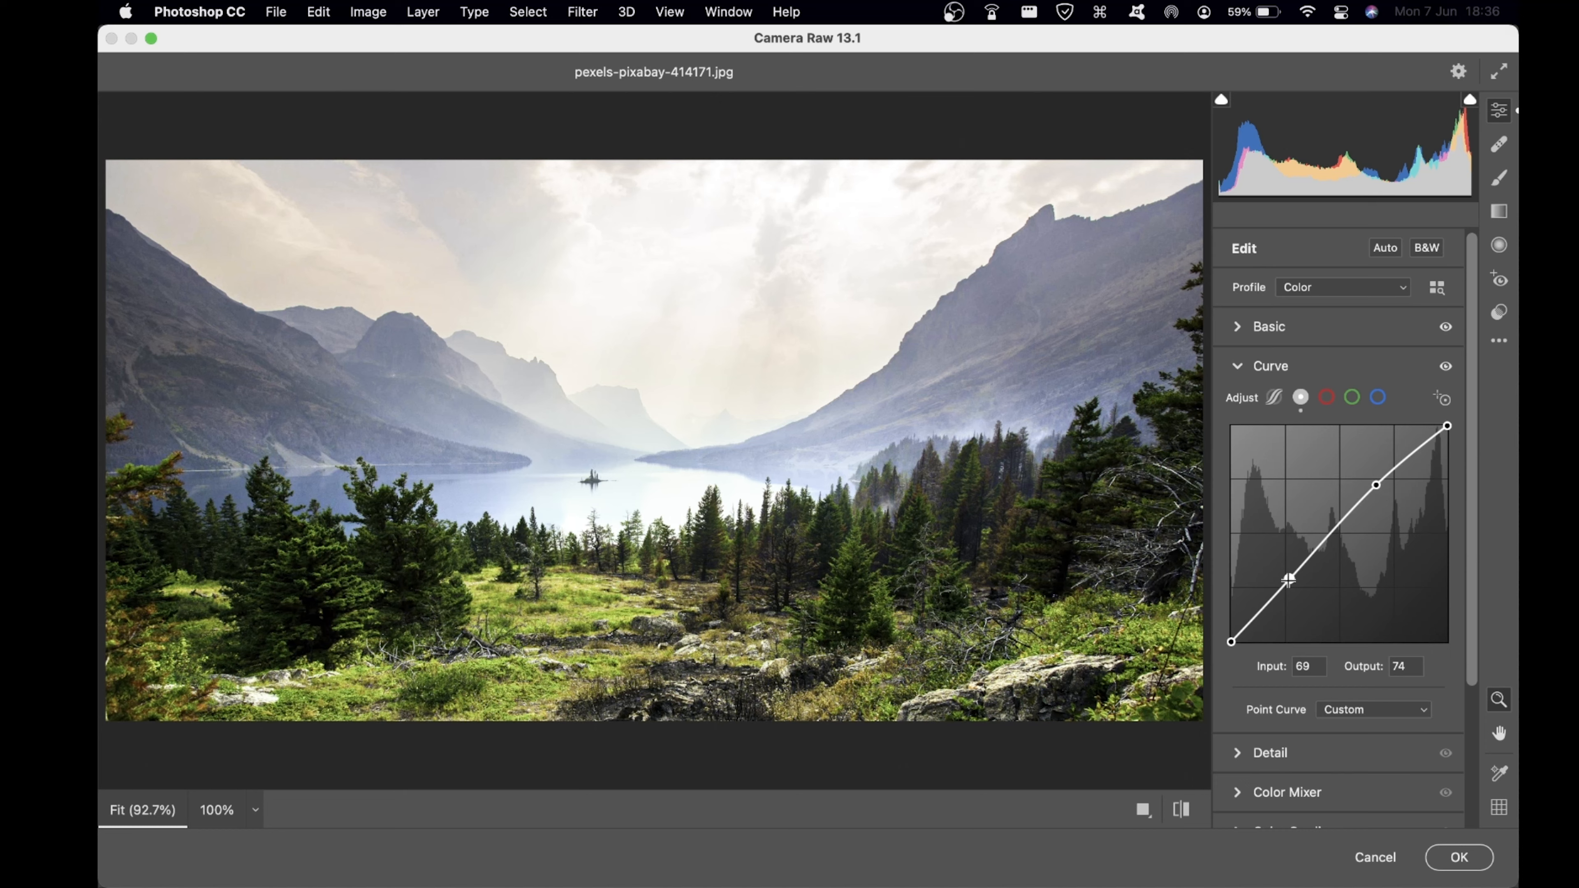
pyautogui.click(1283, 380)
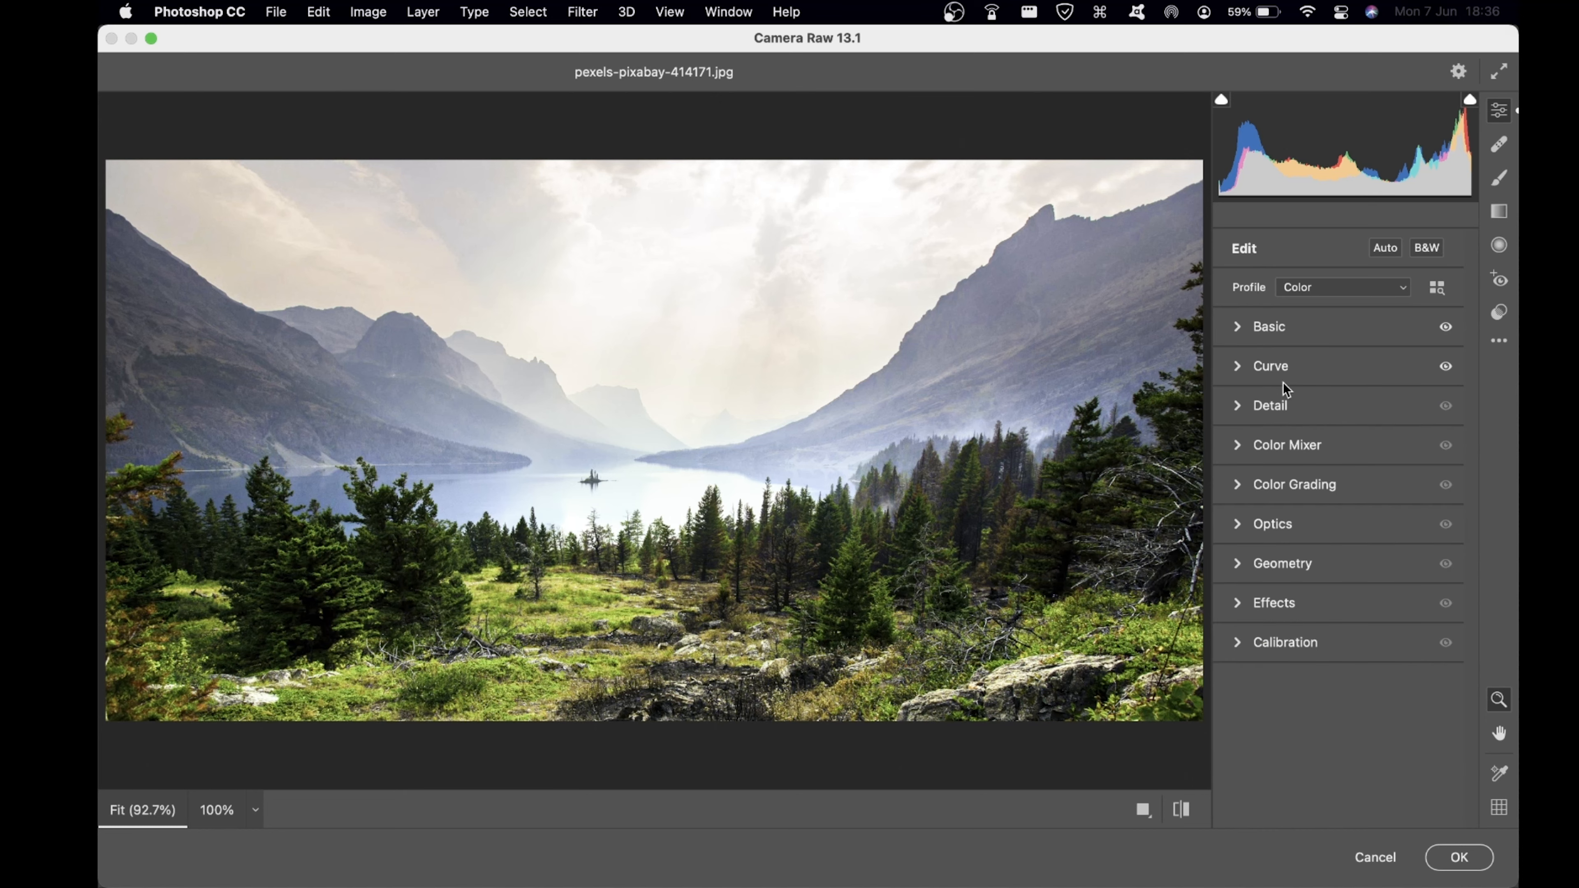
# Review the Detail and Color Mixer settings and inspect the photo at several zoom levels
pyautogui.click(1238, 409)
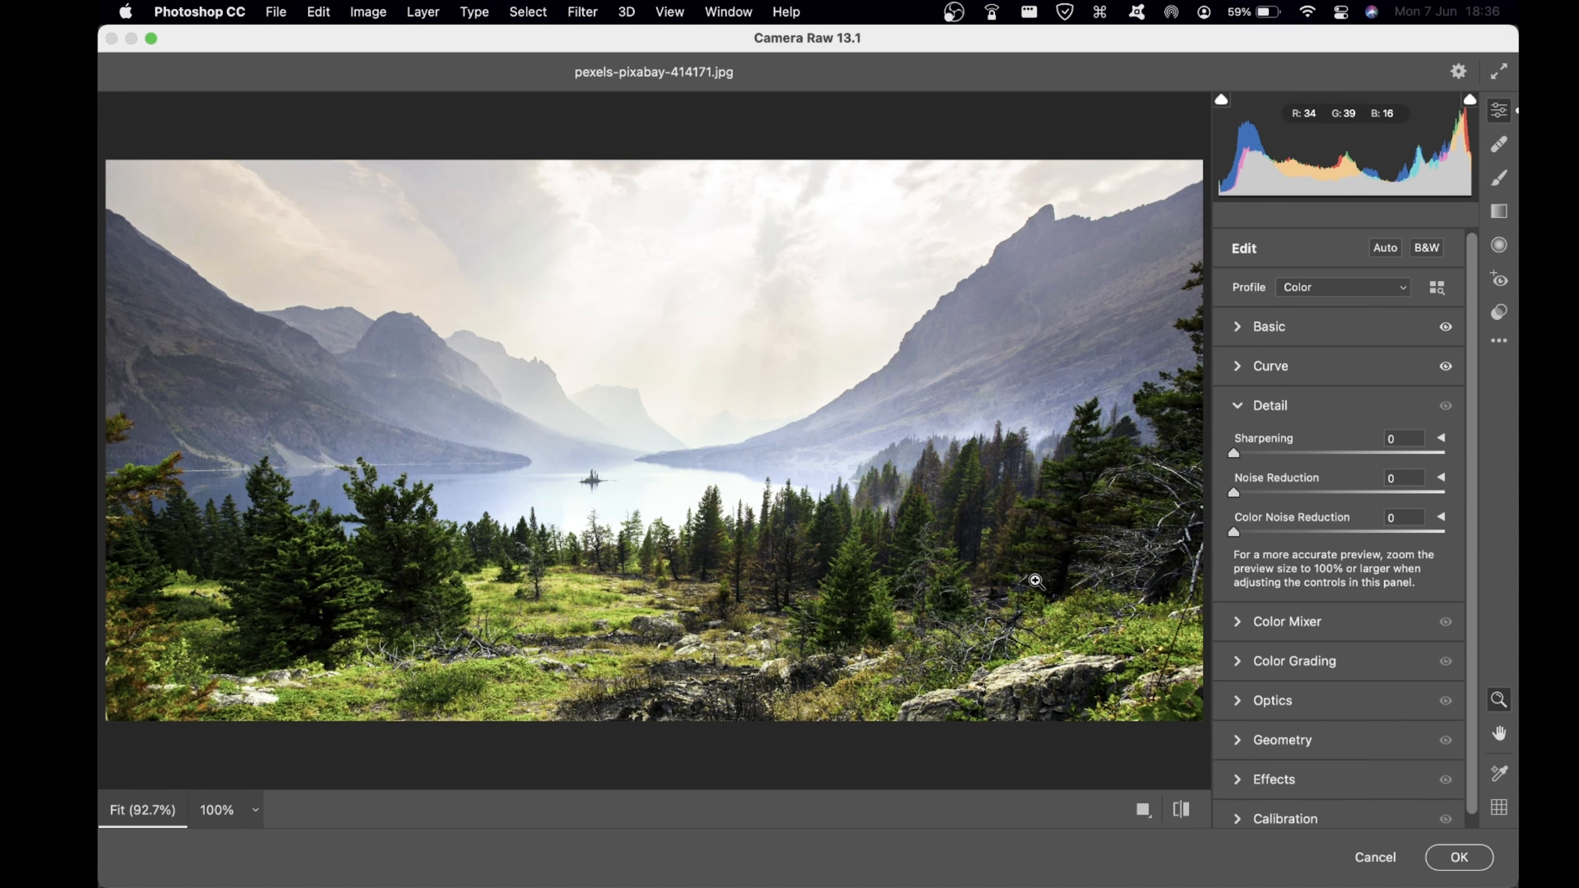
pyautogui.moveTo(1035, 580); pyautogui.dragTo(1034, 580)
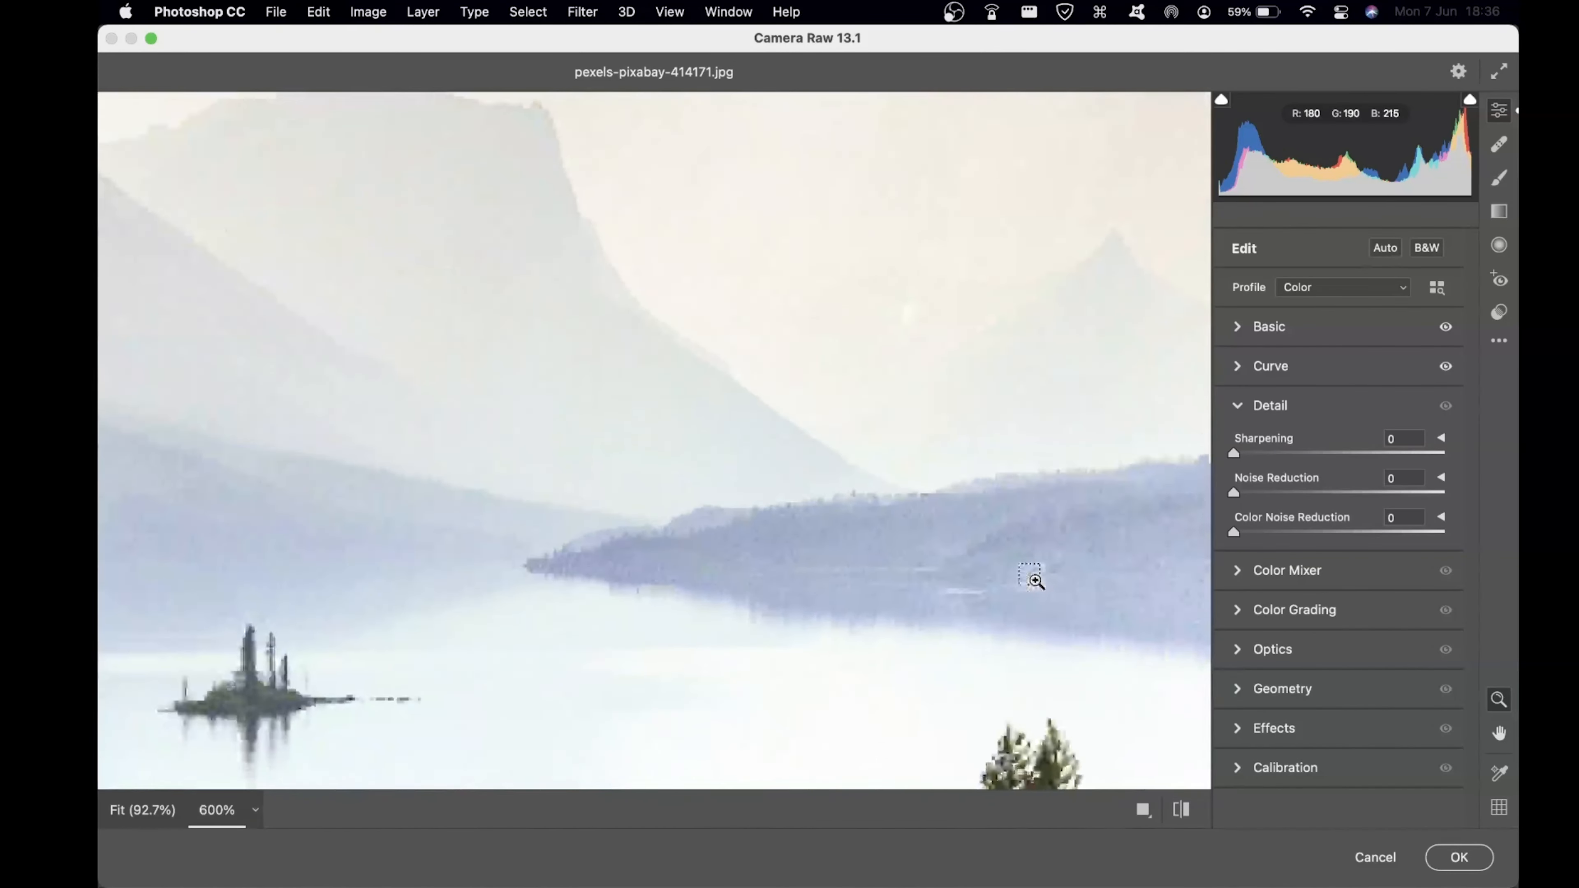
pyautogui.press('super+plus')
pyautogui.press('super+minus')
pyautogui.press('super+minus')
pyautogui.press('super+minus')
pyautogui.press('super+minus')
pyautogui.press('super+minus')
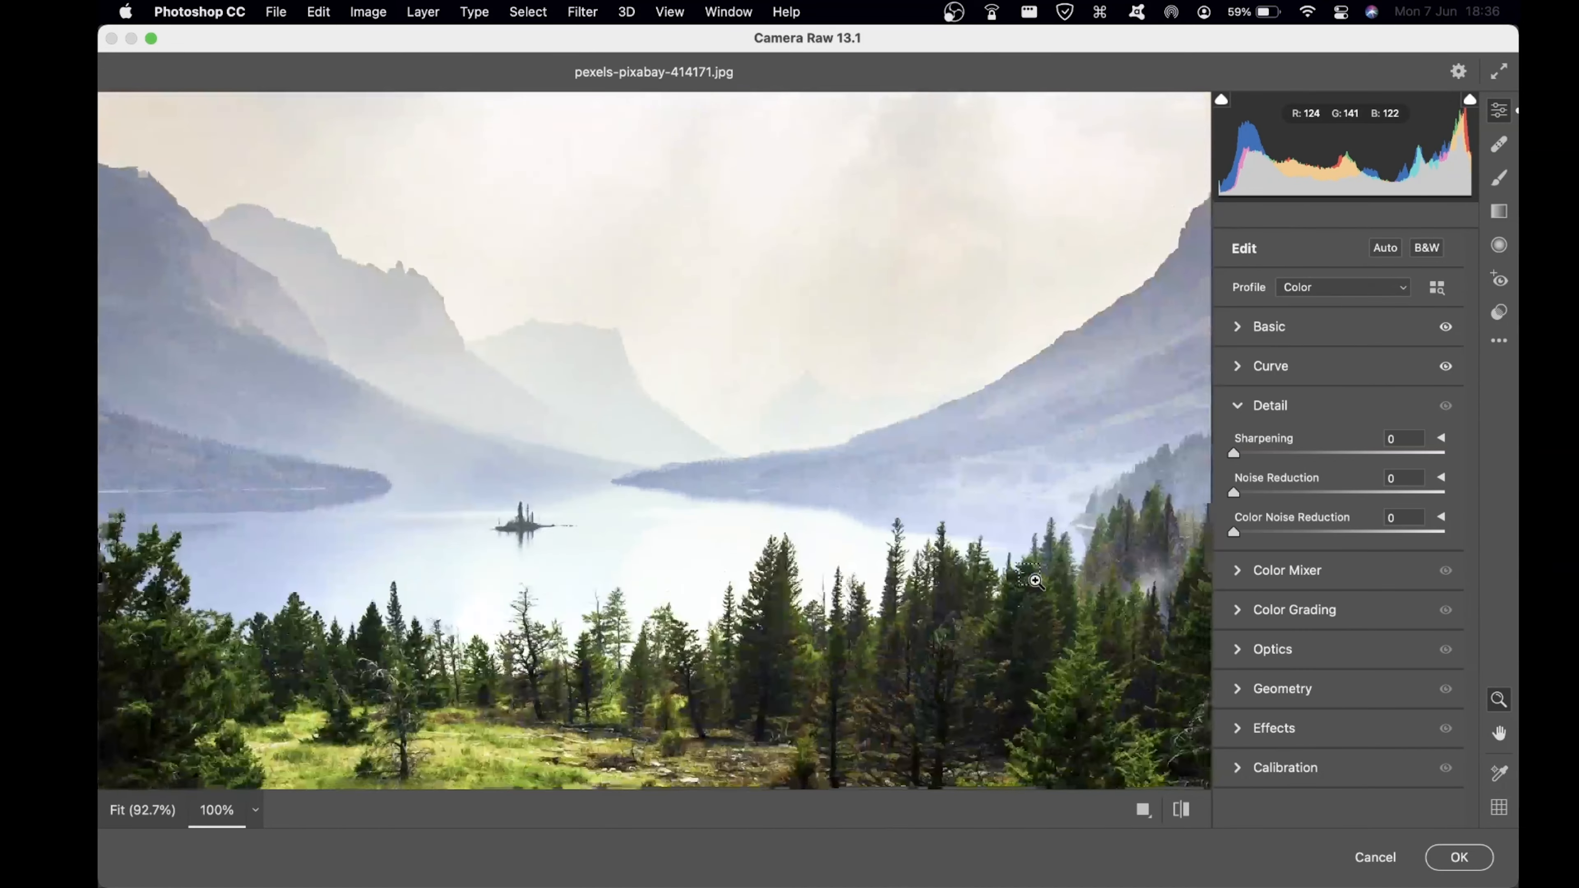
pyautogui.press('super+minus')
pyautogui.press('super+plus')
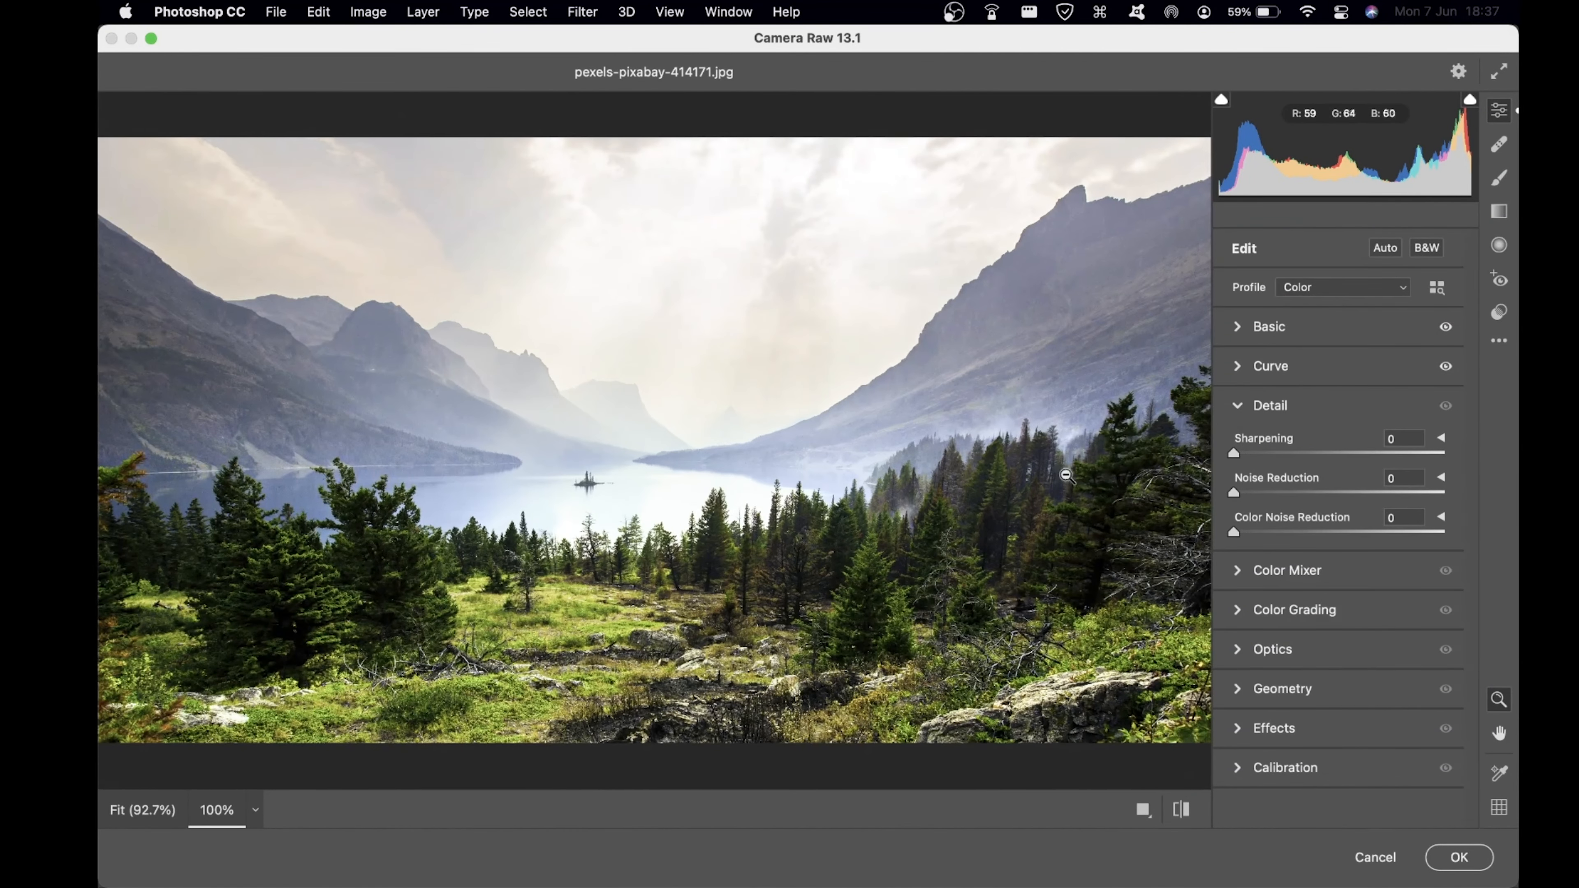
pyautogui.click(1270, 417)
pyautogui.click(1241, 446)
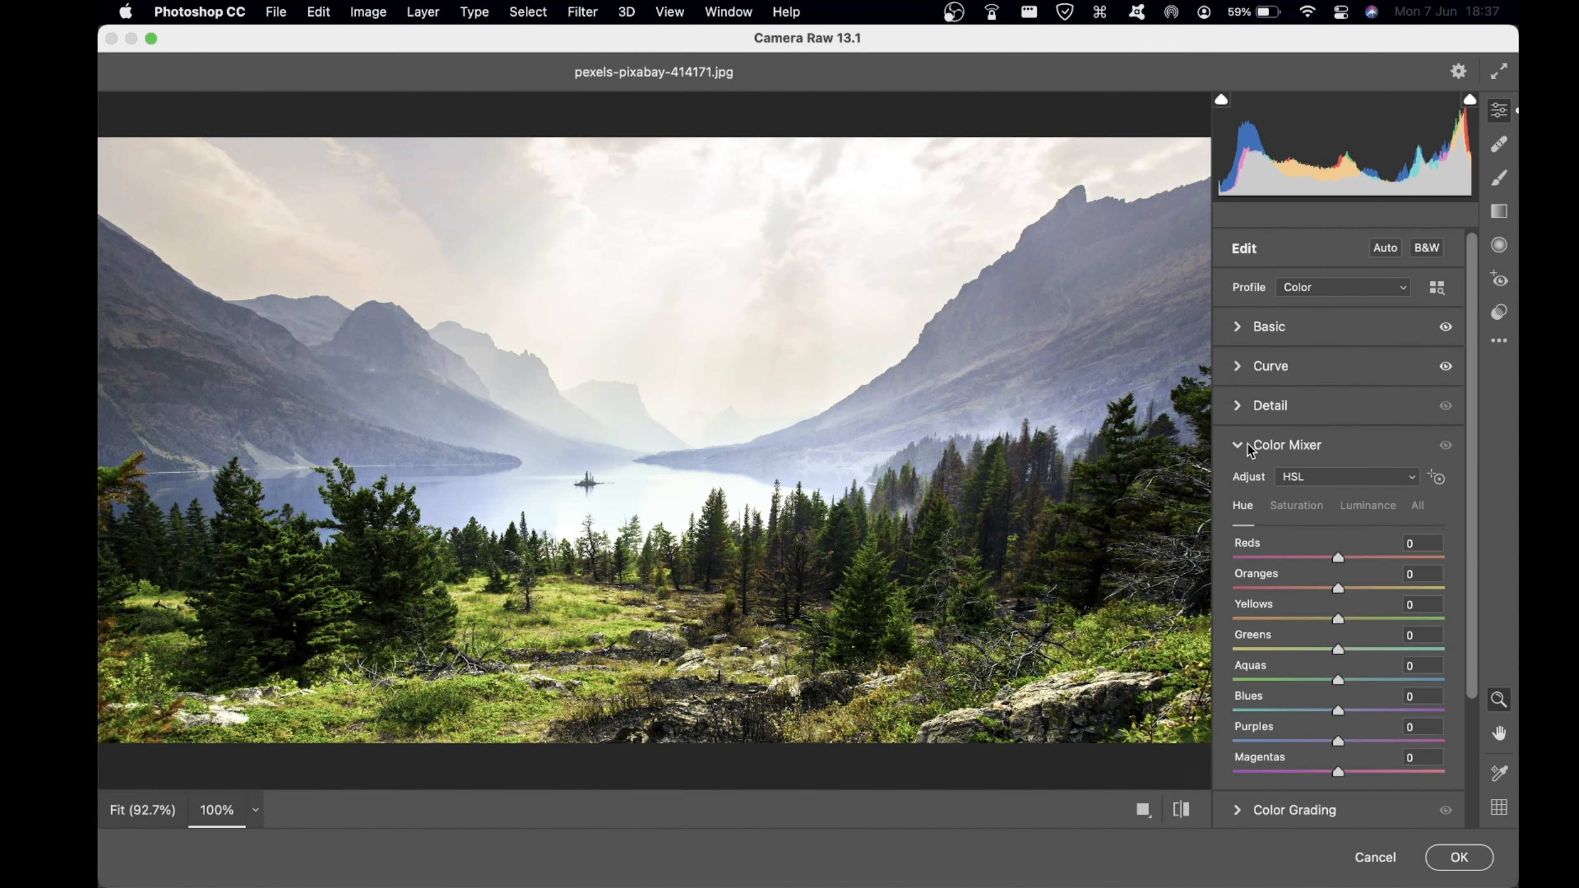
pyautogui.click(1245, 445)
# In Color Grading, tint the midtones with hue 132 and saturation 6, and lower their luminance to -44
pyautogui.click(1254, 484)
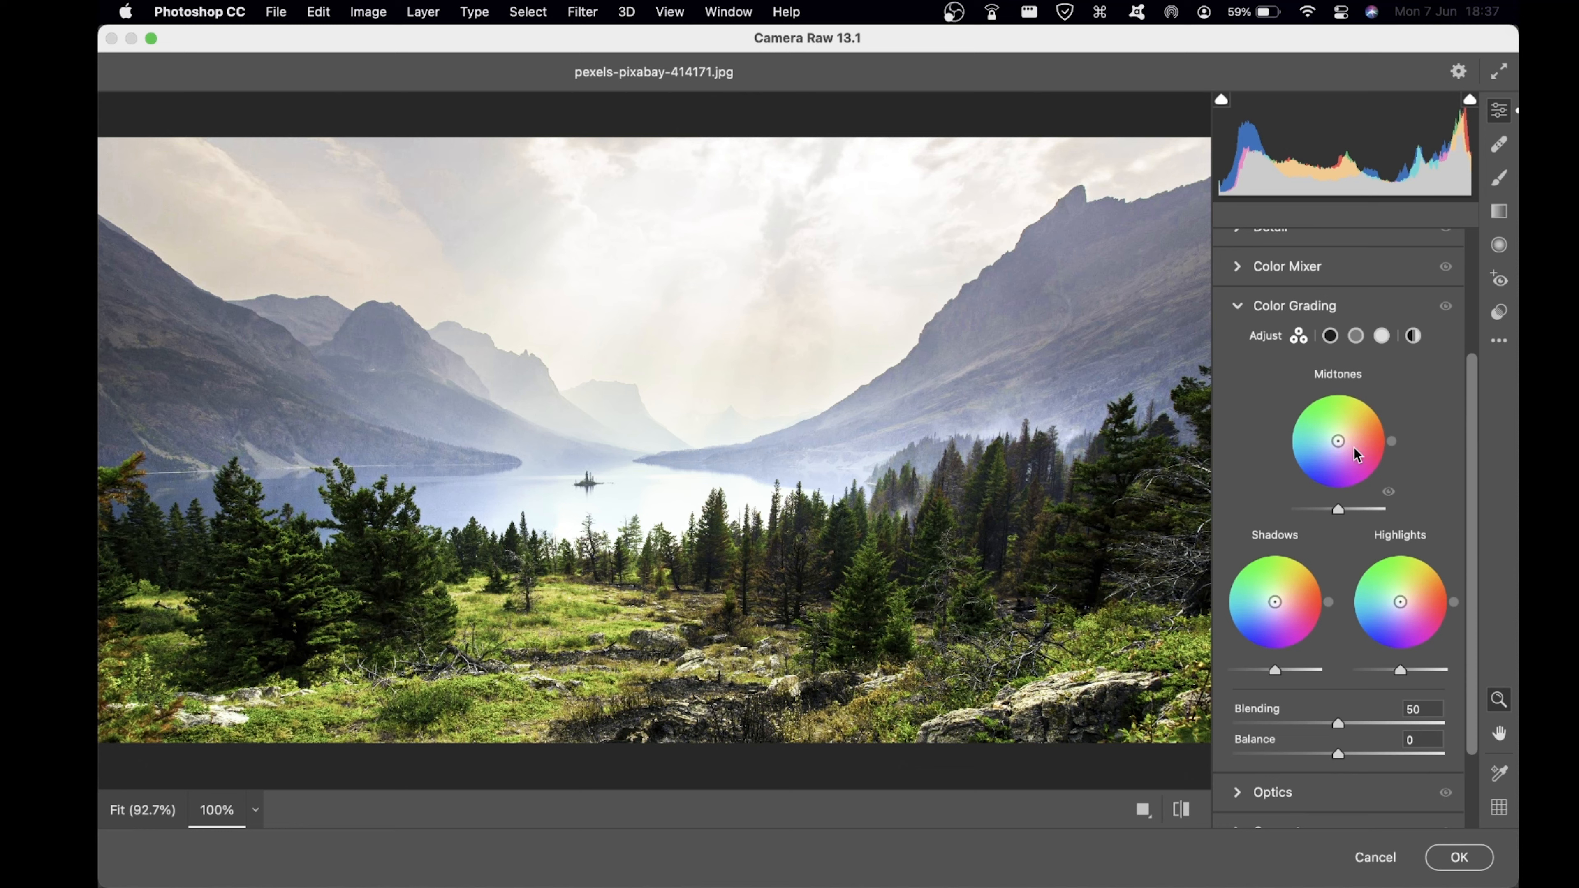
pyautogui.moveTo(1339, 445); pyautogui.dragTo(1338, 438)
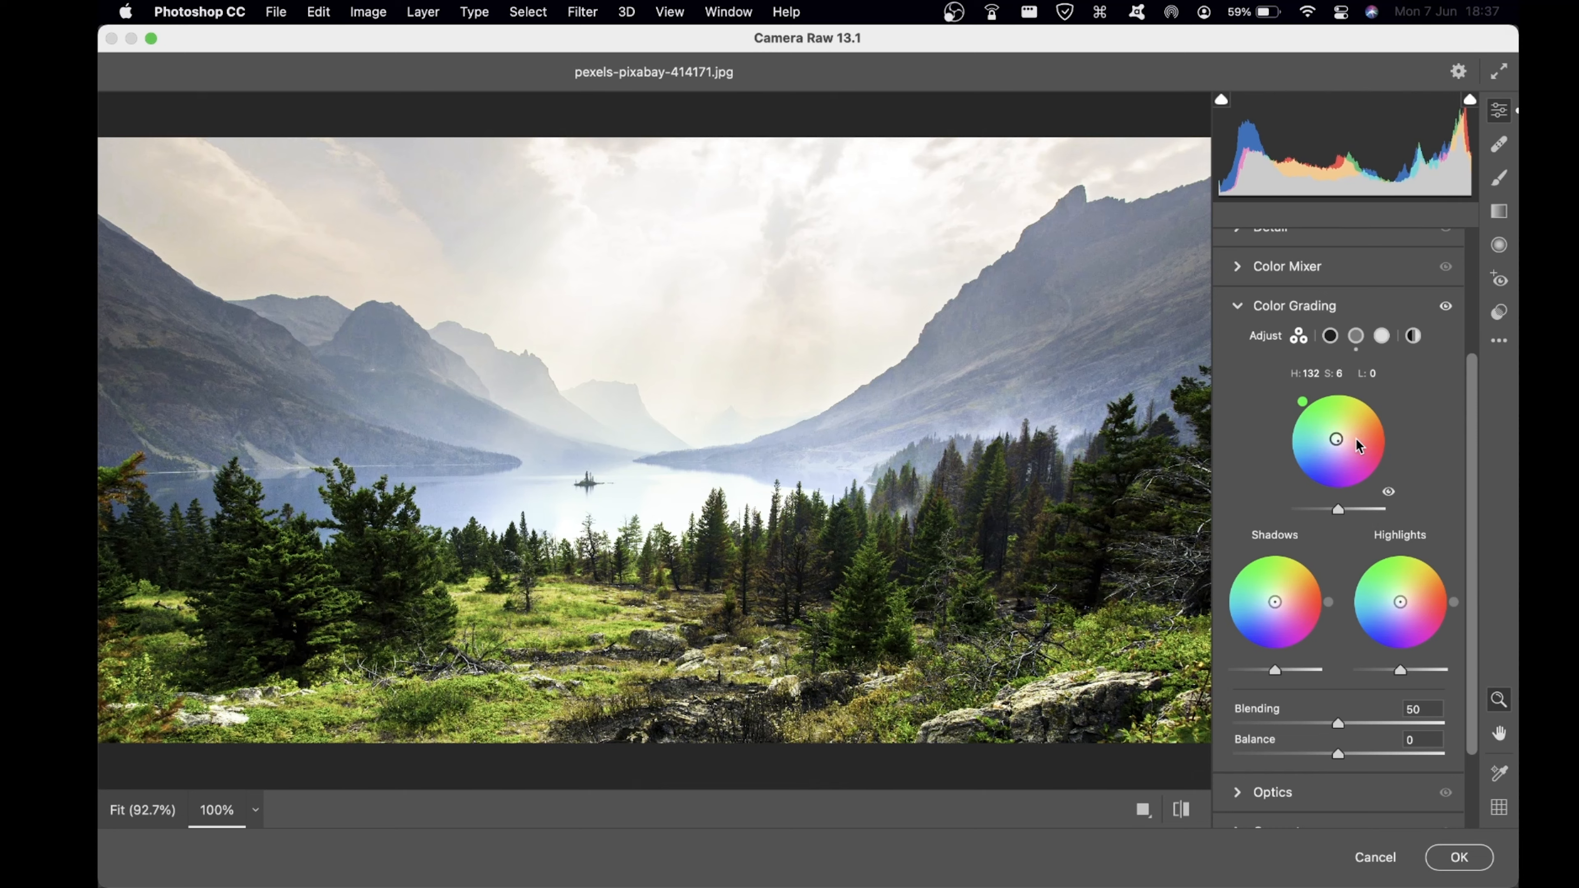
pyautogui.moveTo(1339, 511); pyautogui.dragTo(1317, 510)
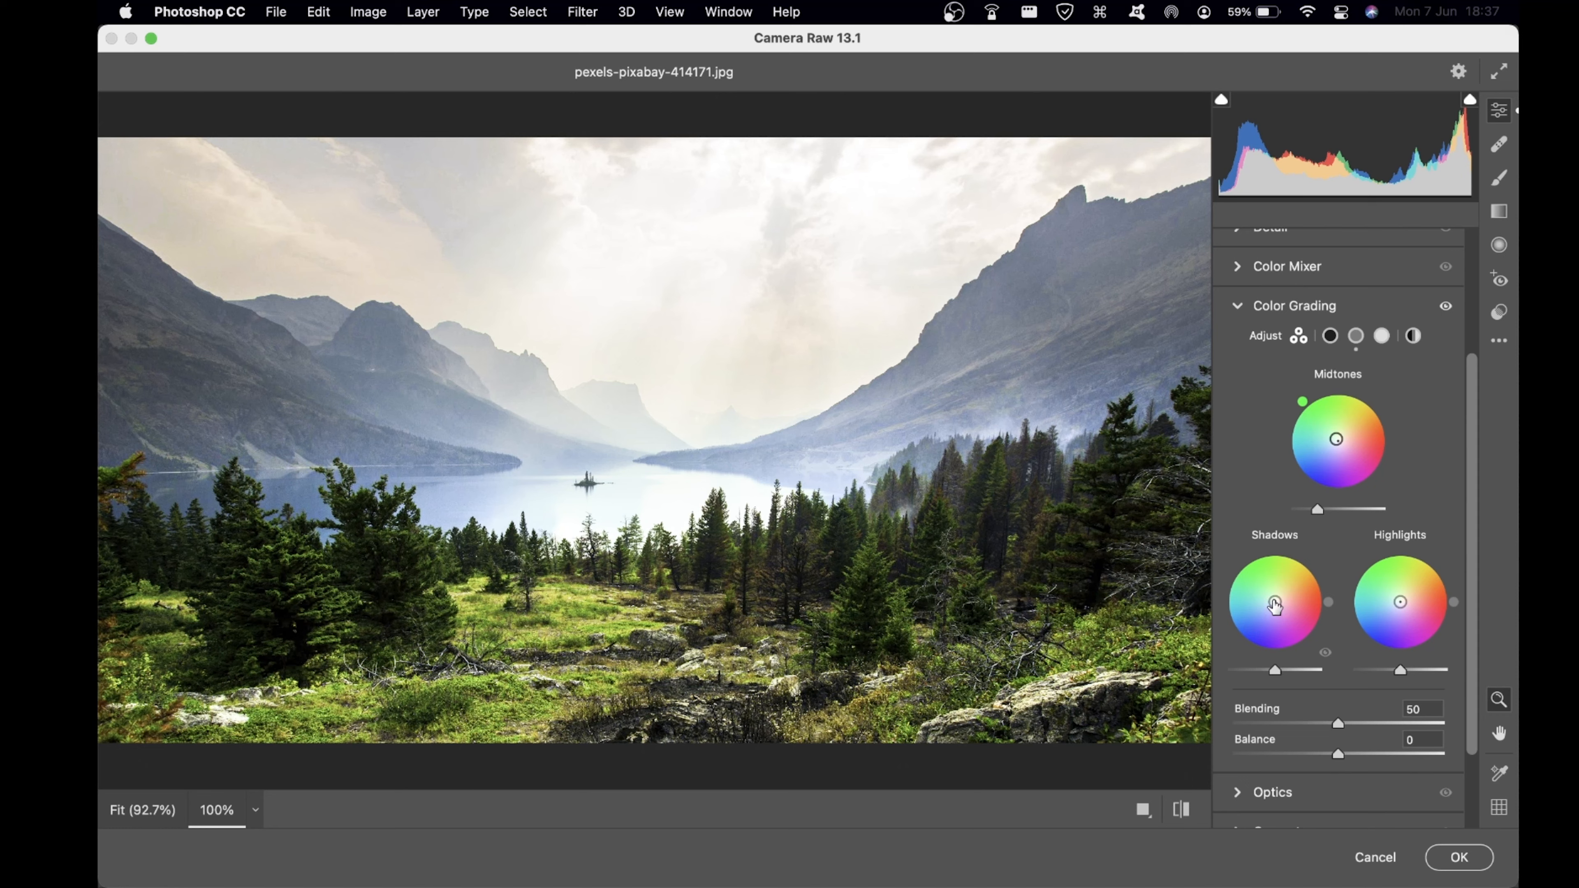
# Tint the shadows with hue 13, saturation 18 and darker luminance, and try a green highlights tint before resetting it
pyautogui.moveTo(1275, 602); pyautogui.dragTo(1282, 600)
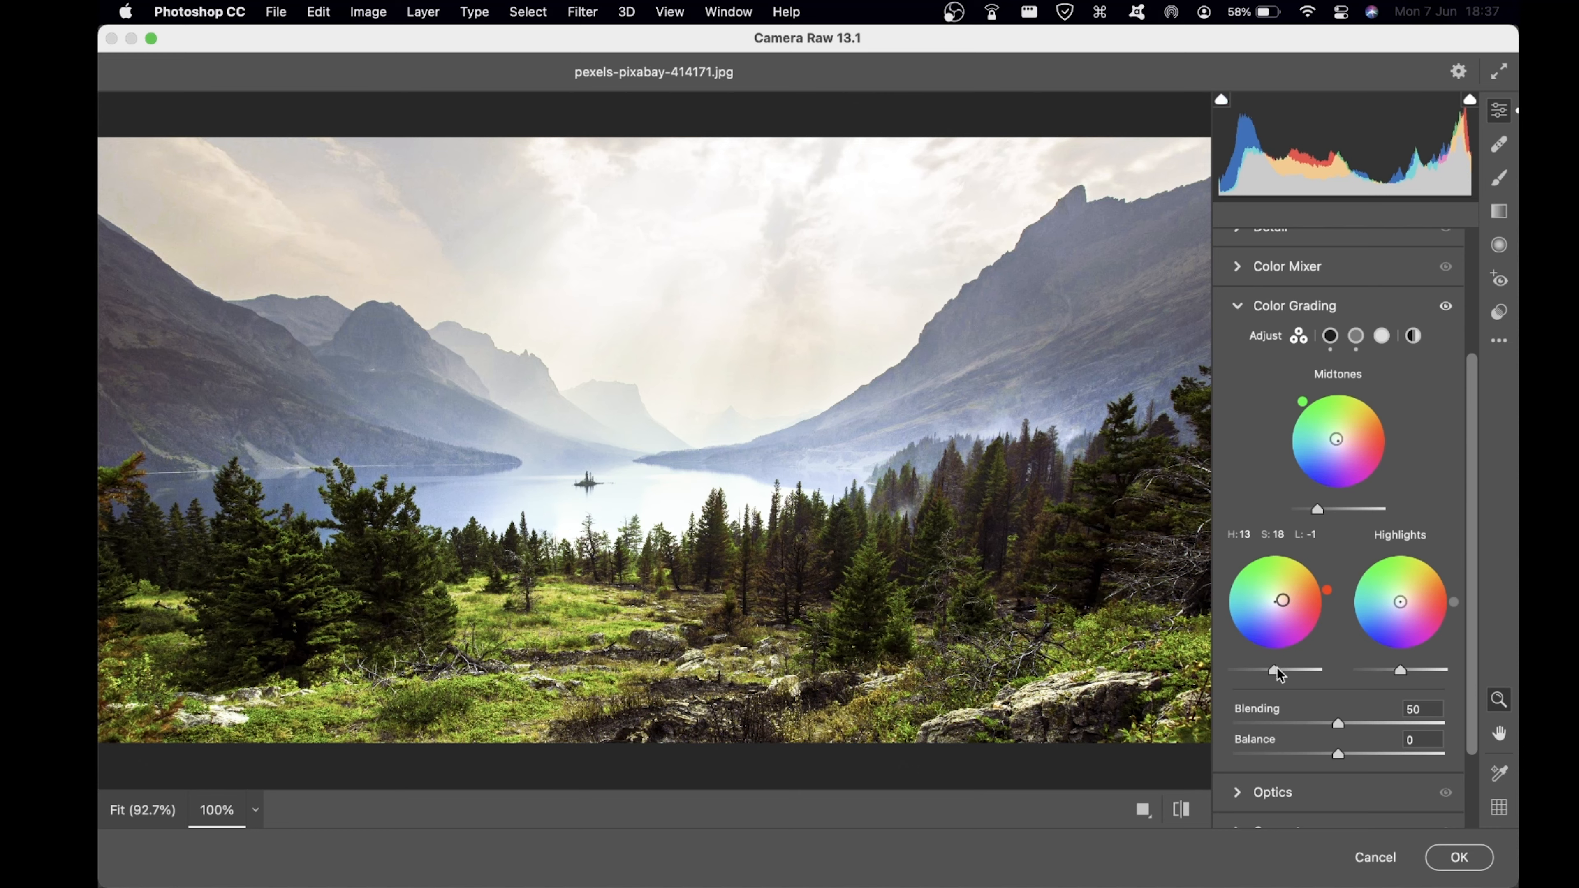
pyautogui.moveTo(1275, 669); pyautogui.dragTo(1257, 670)
pyautogui.moveTo(1400, 601); pyautogui.dragTo(1396, 600)
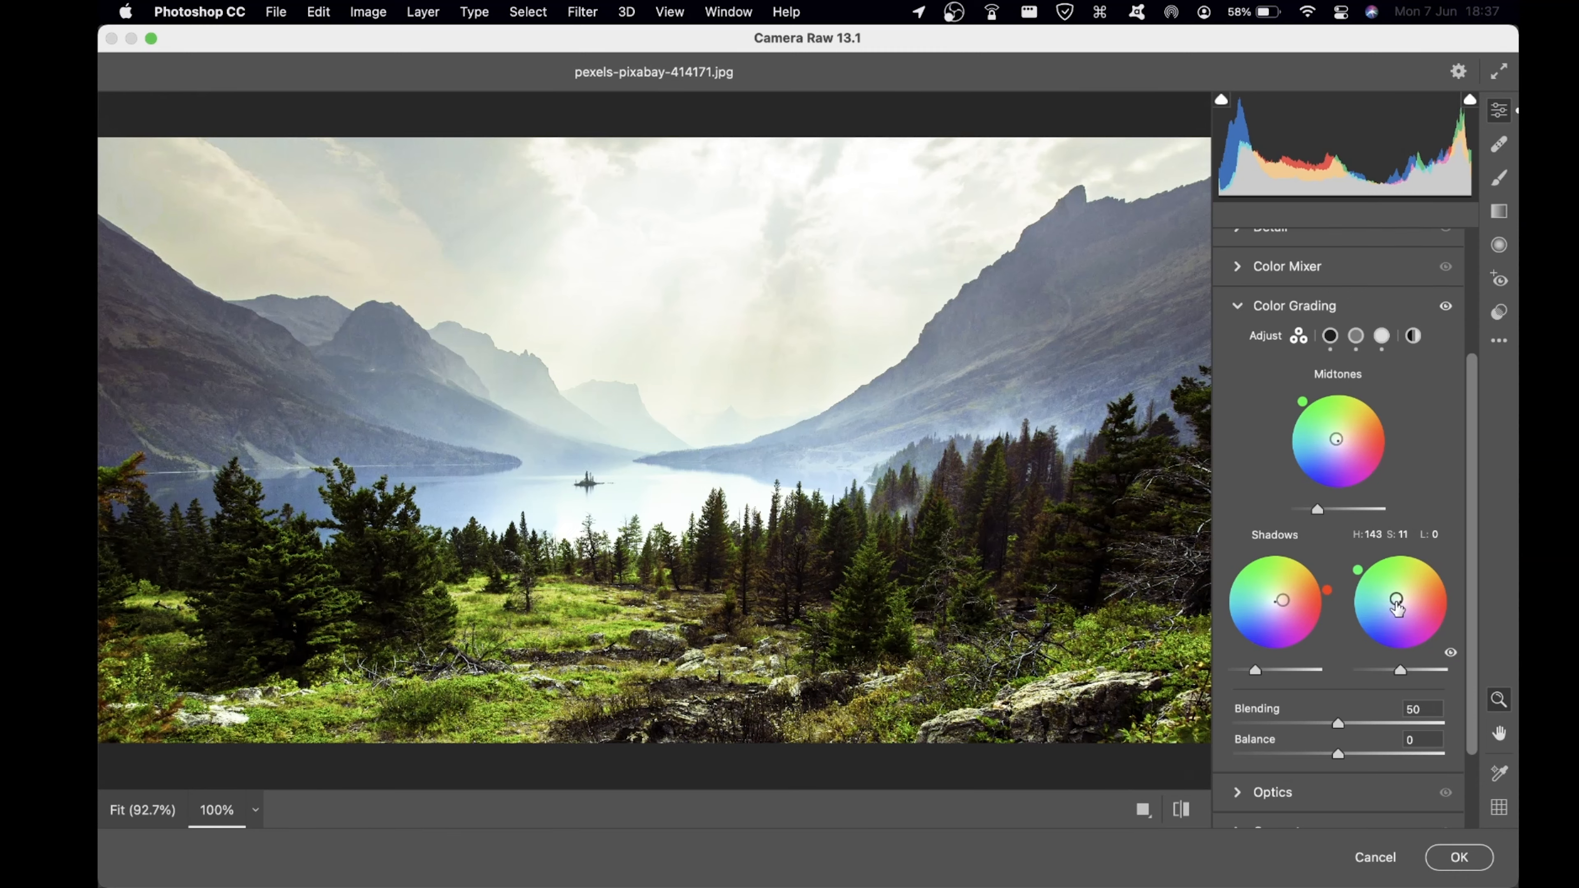
pyautogui.doubleClick(1396, 600)
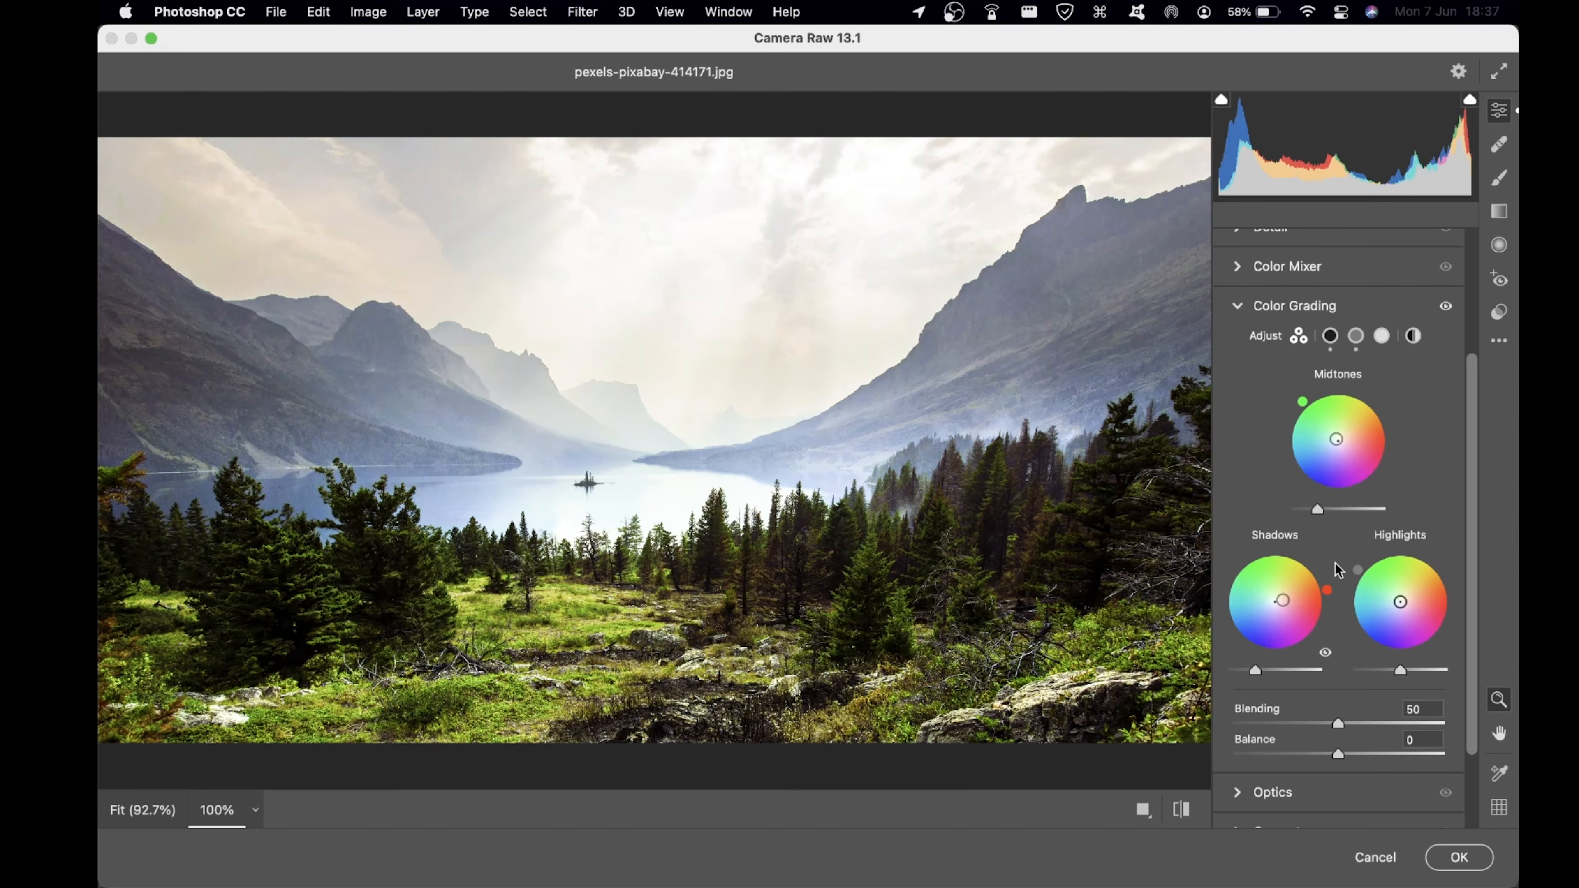
# Reduce the midtones' saturation to 5 and set the colour grading Blending to 60 and Balance to +25
pyautogui.moveTo(1336, 440); pyautogui.dragTo(1337, 438)
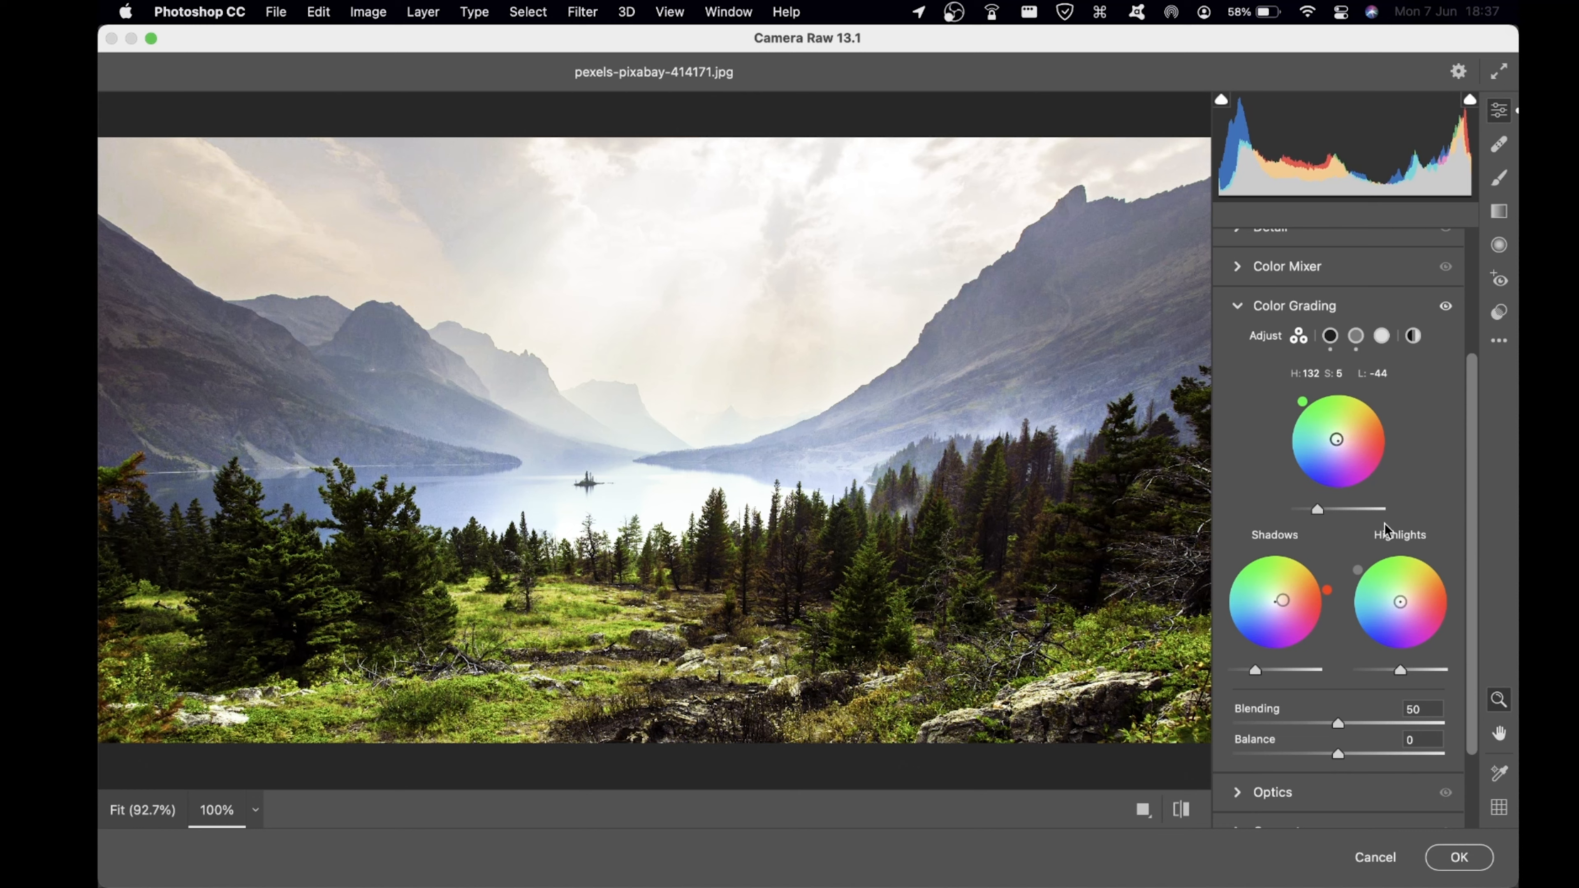
pyautogui.moveTo(1341, 724); pyautogui.dragTo(1364, 752)
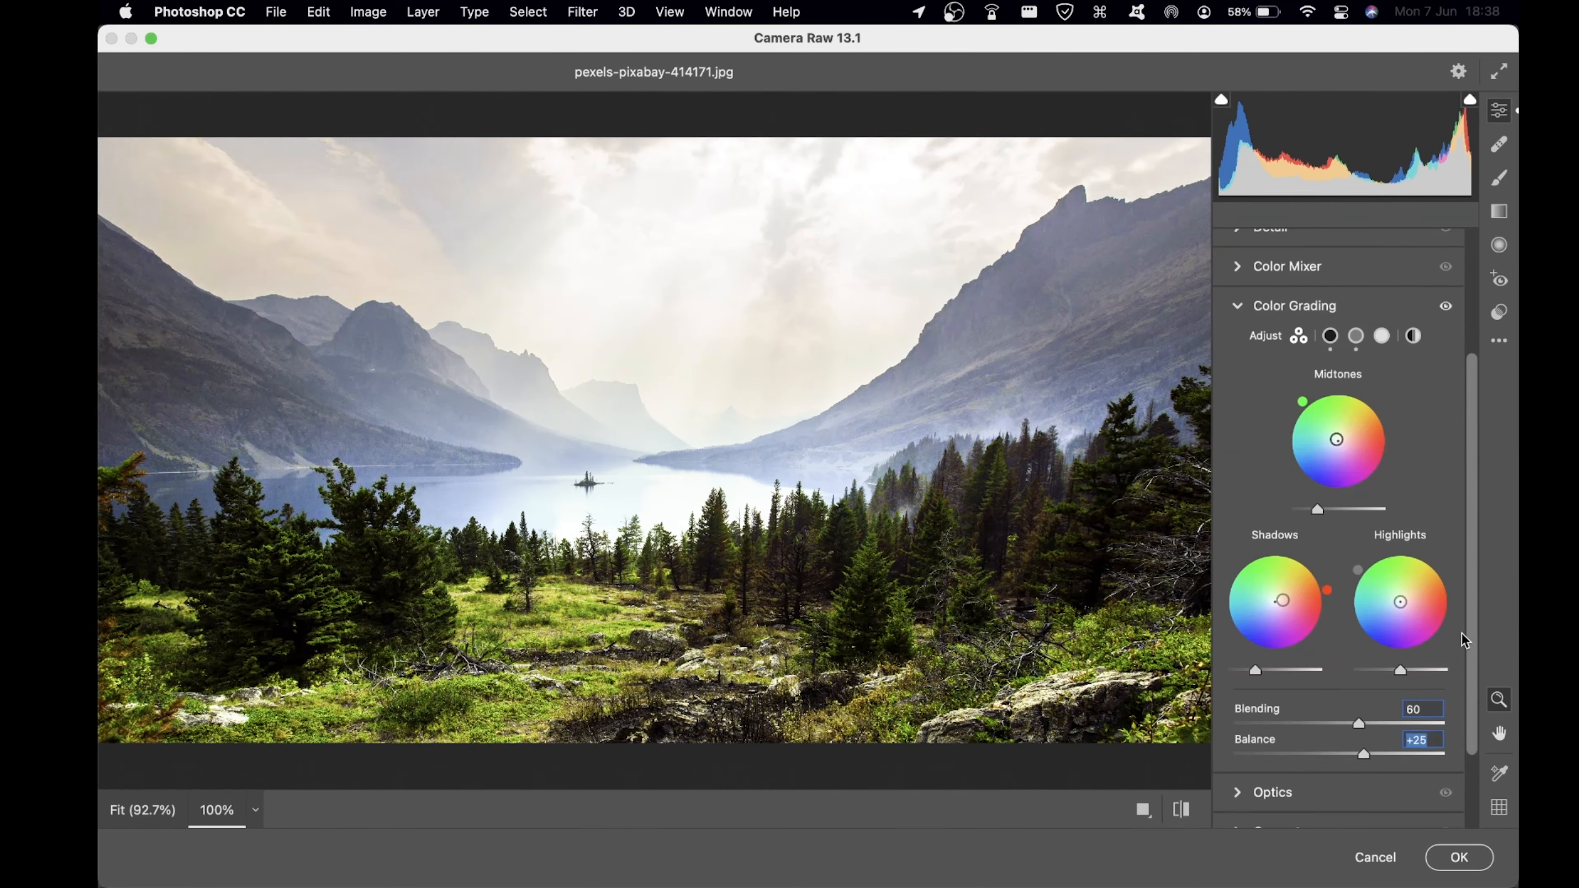
# Lower the Basic adjustments' Vibrance to -42
pyautogui.scroll(5, 1279, 323)
pyautogui.click(1237, 328)
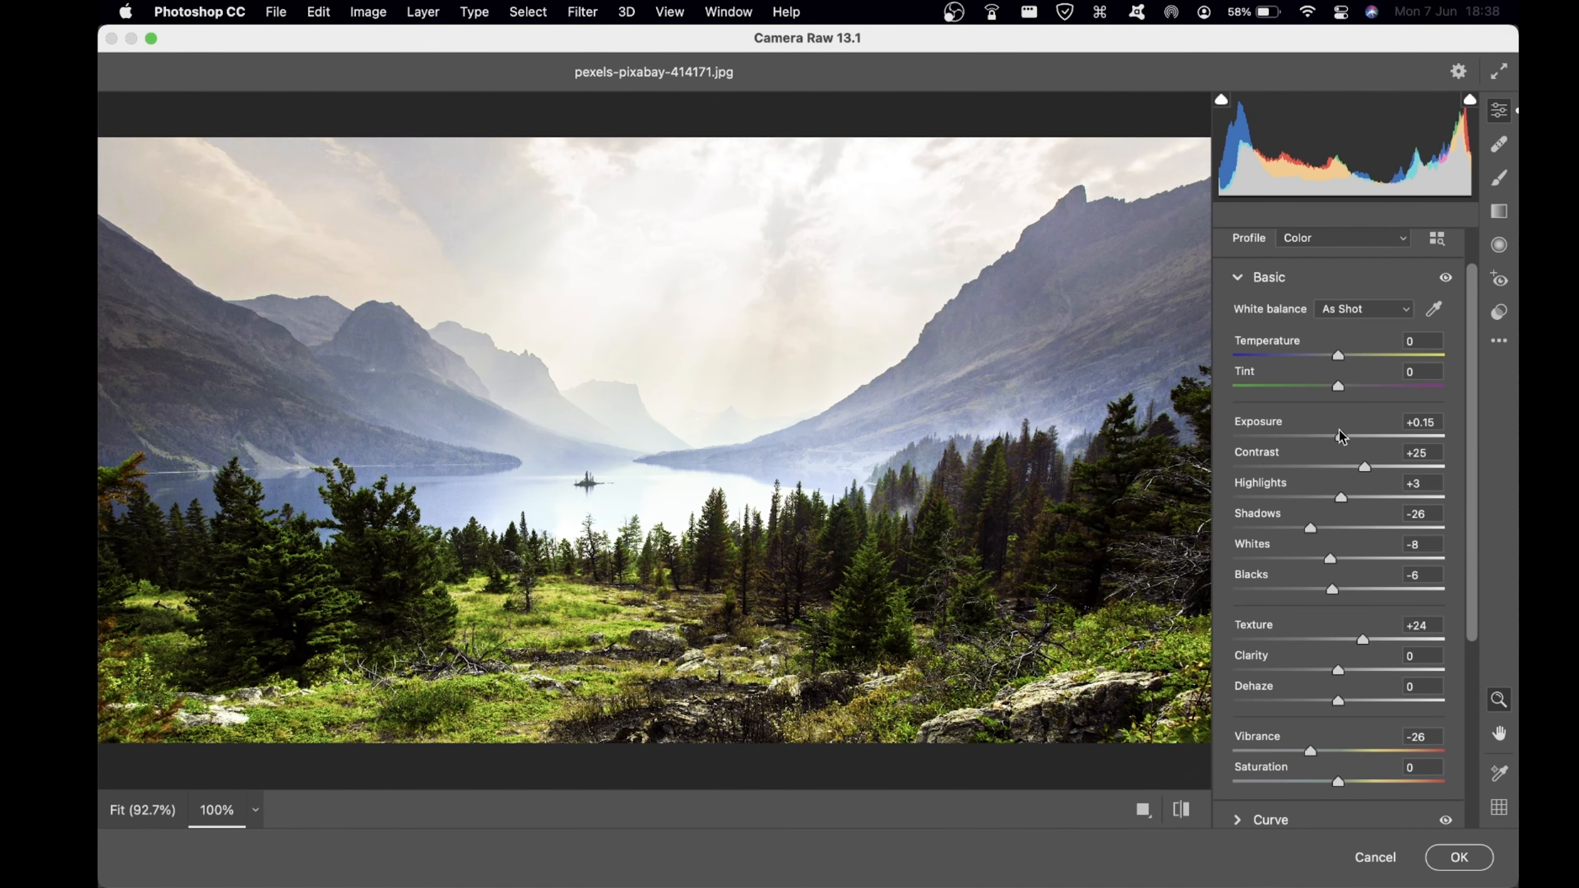
pyautogui.moveTo(1288, 762); pyautogui.dragTo(1295, 762)
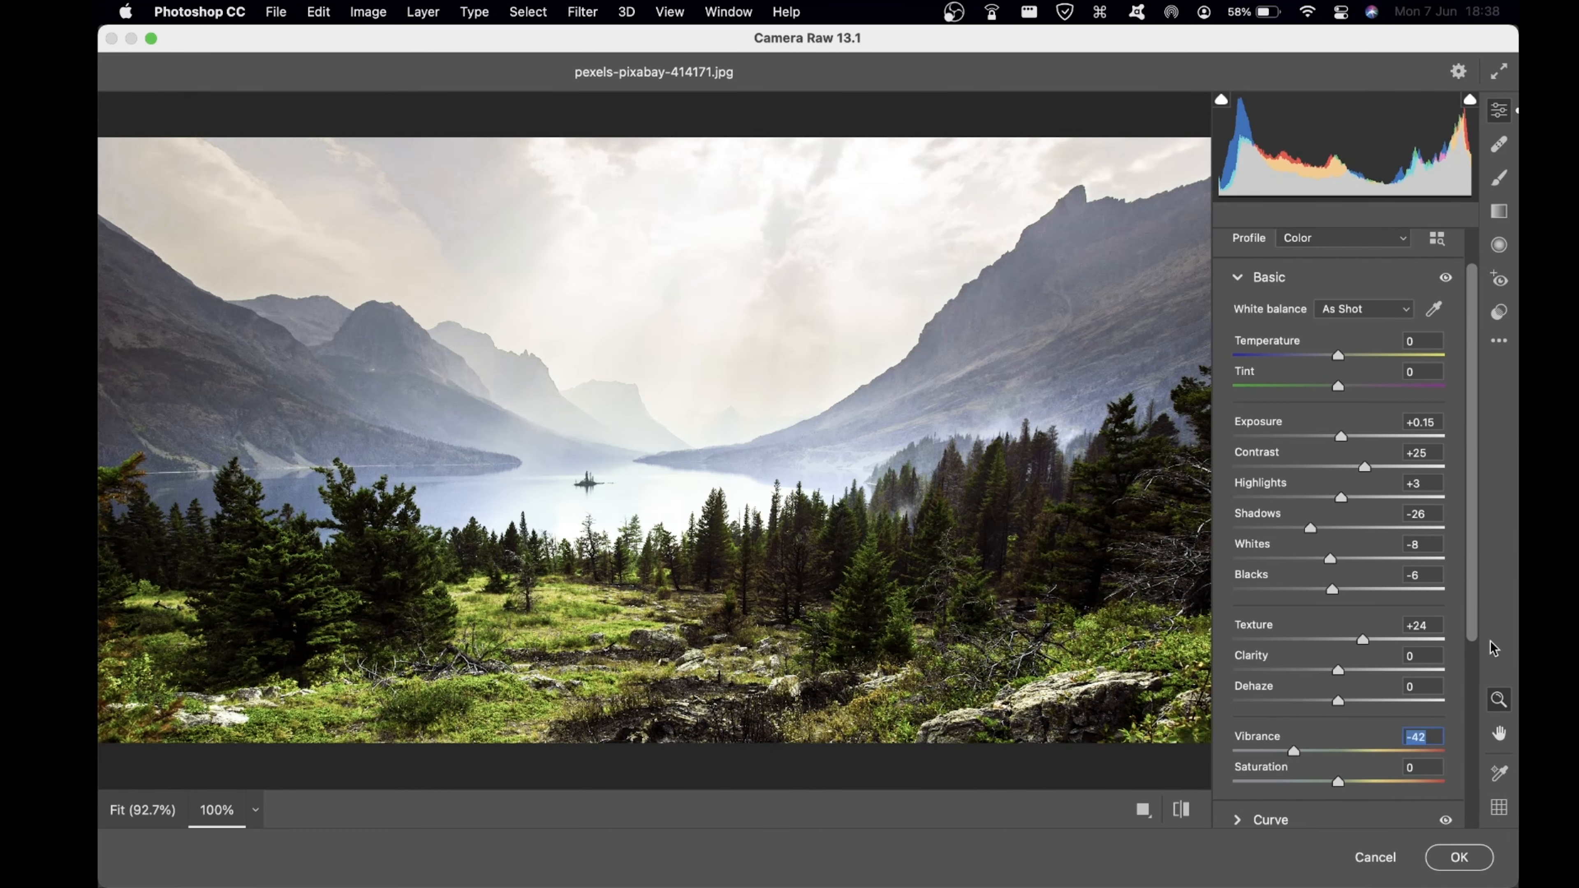
# Compare the photo with and without the Color Grading adjustments
pyautogui.scroll(-5, 1472, 594)
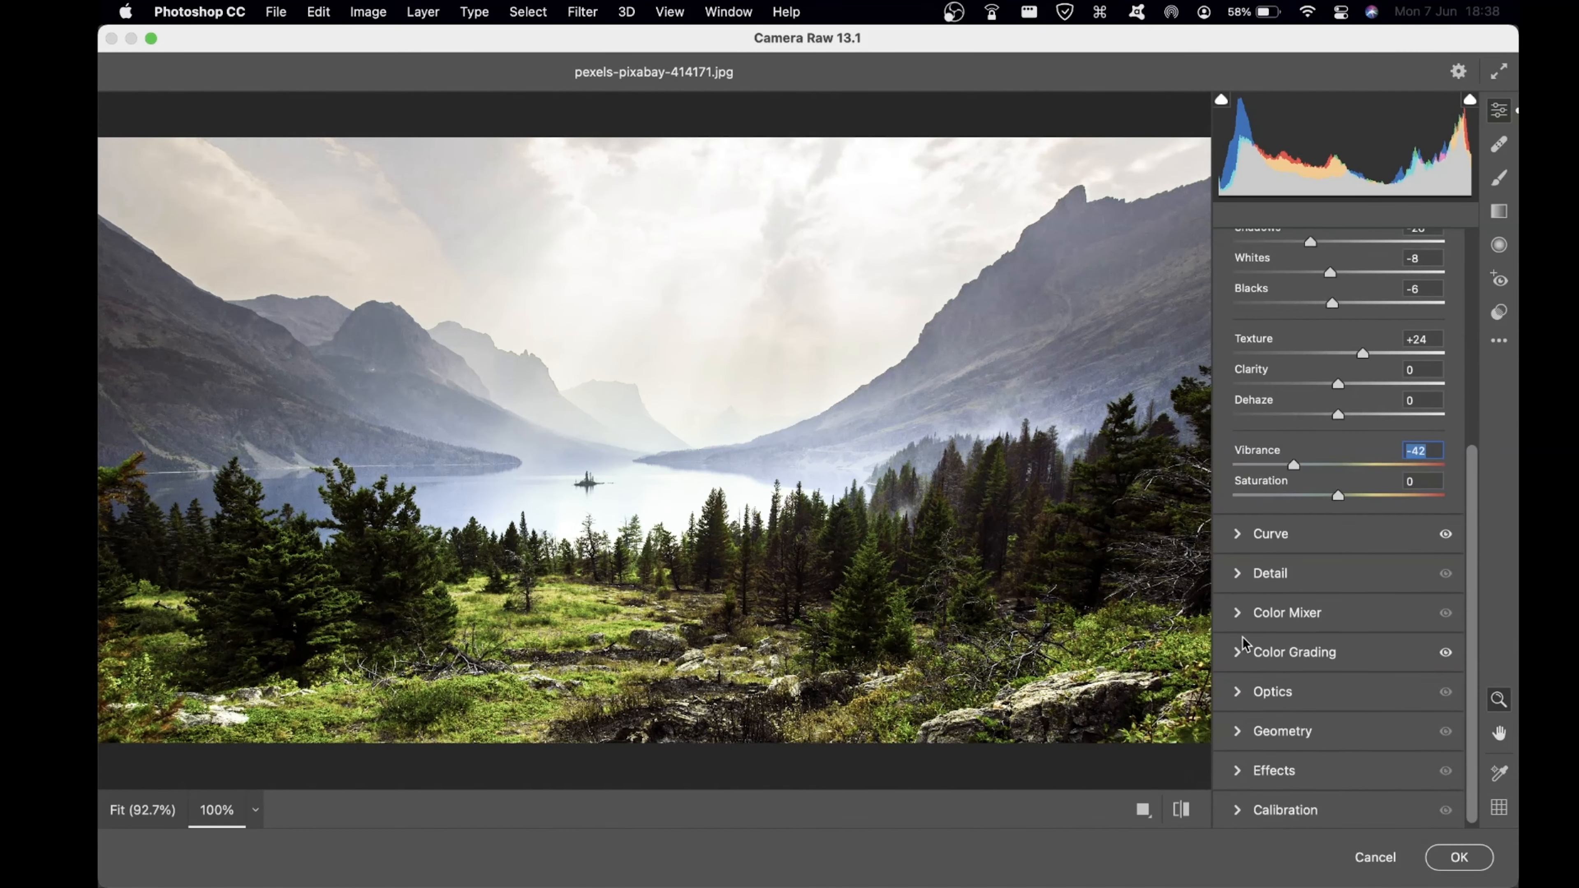
pyautogui.click(1446, 653)
pyautogui.click(1445, 652)
pyautogui.click(1445, 653)
pyautogui.click(1445, 653)
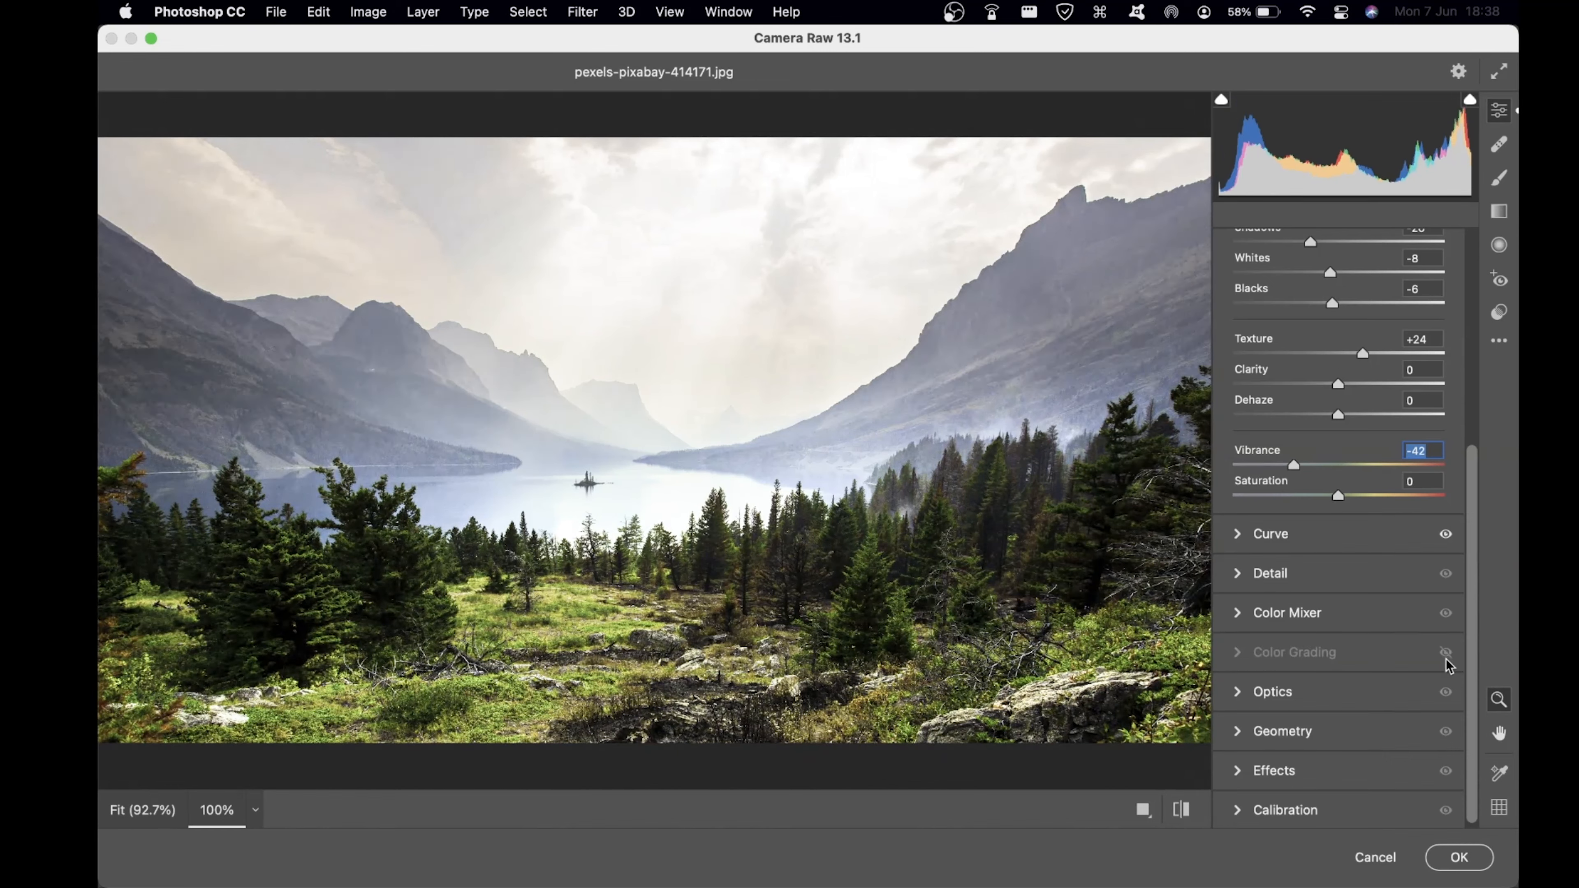
pyautogui.click(1445, 653)
pyautogui.click(1445, 667)
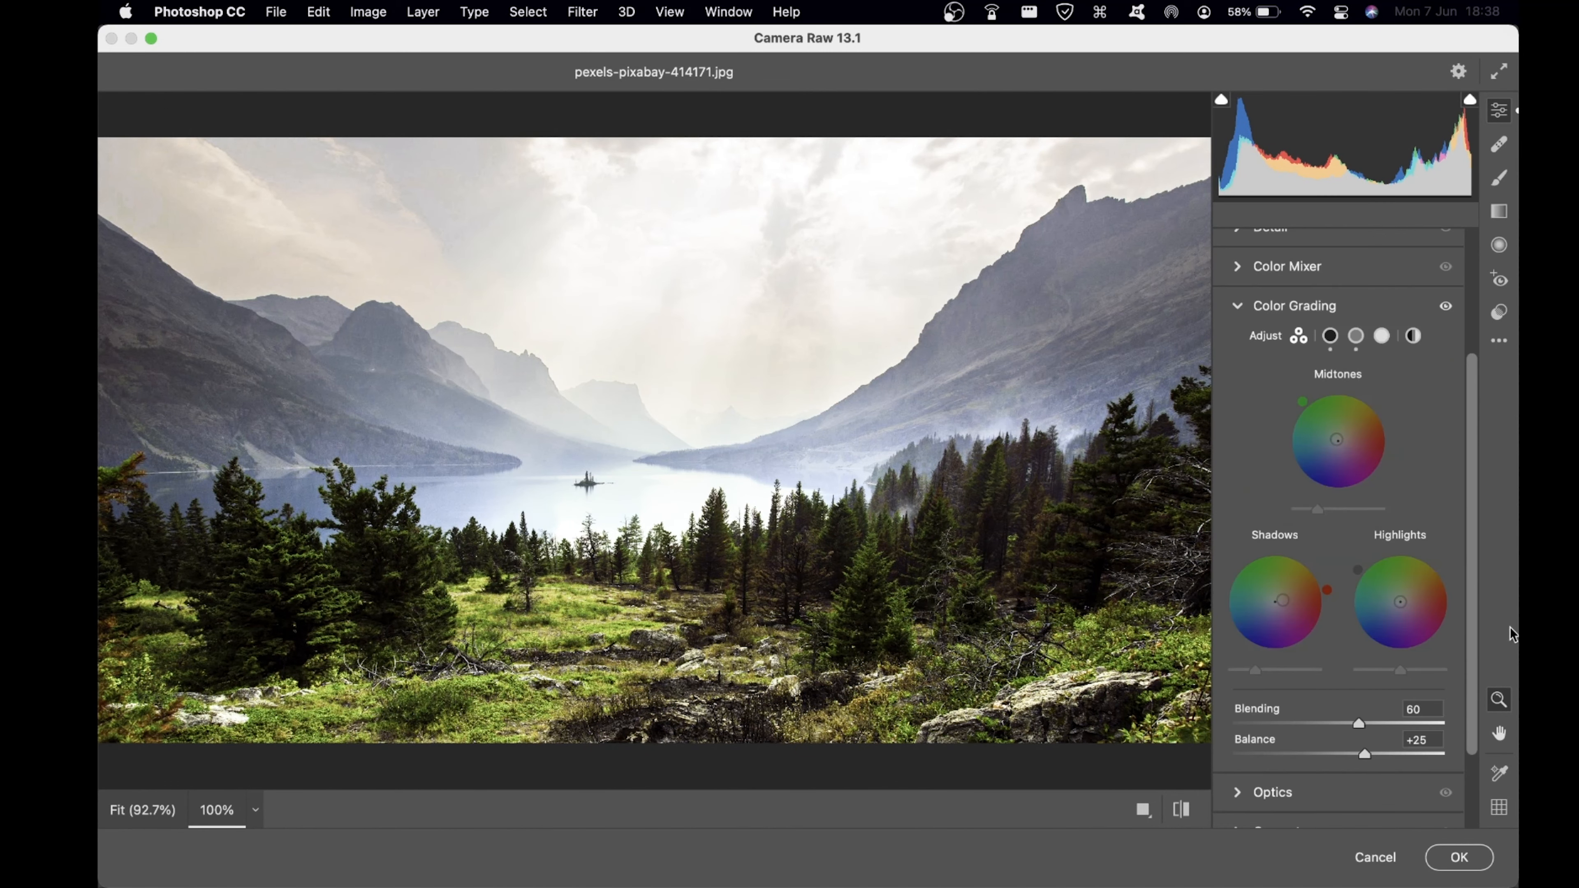
# Set the Vignette in the Optics corrections to -25
pyautogui.scroll(-3, 1458, 733)
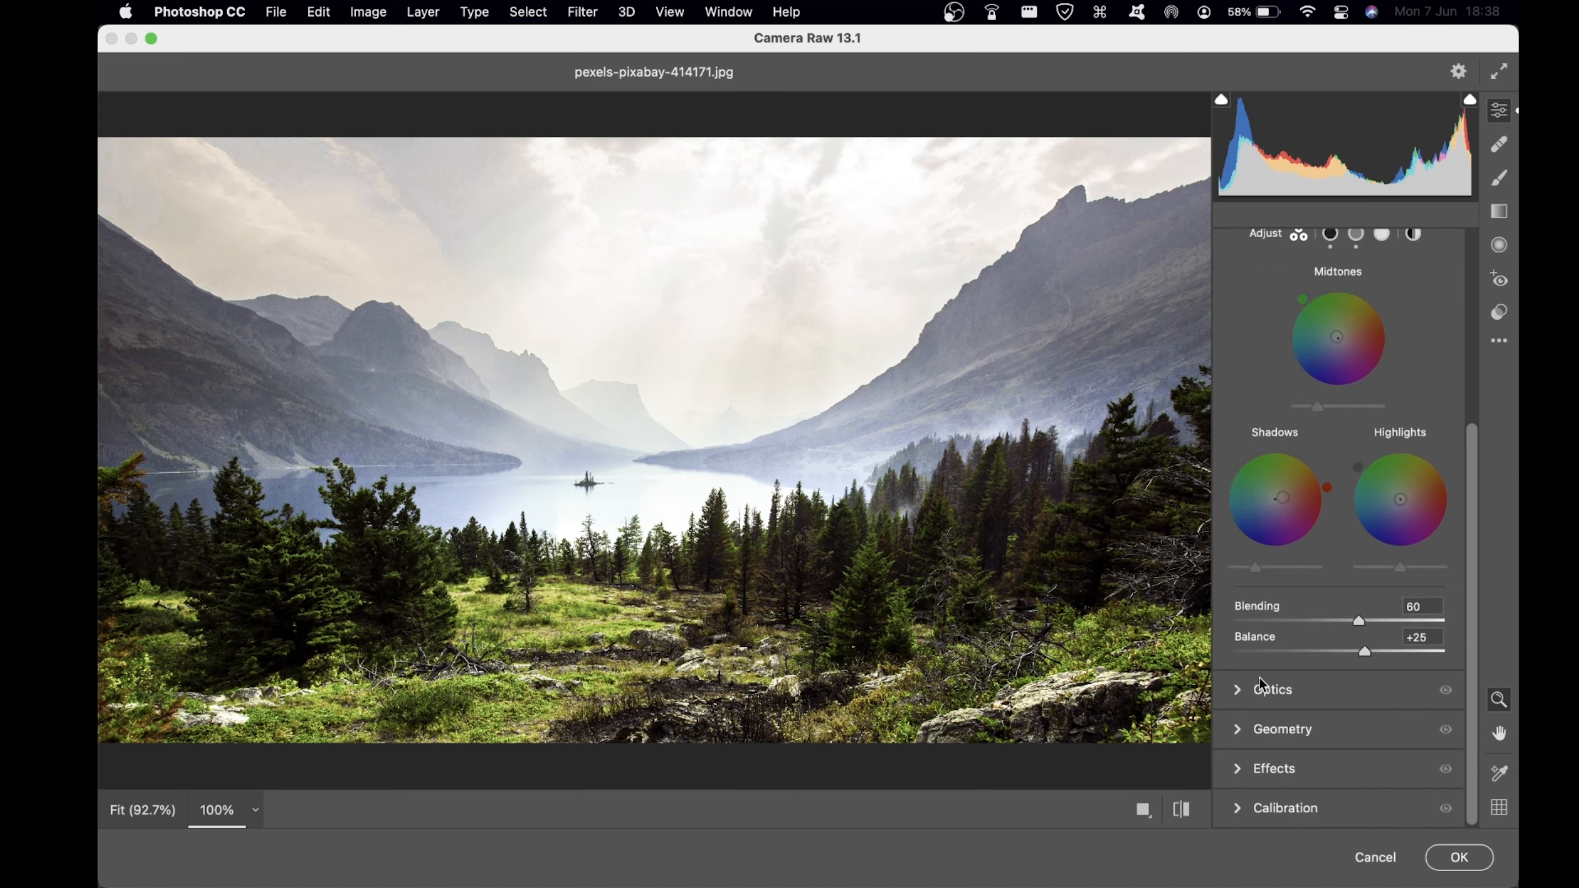
pyautogui.click(1244, 690)
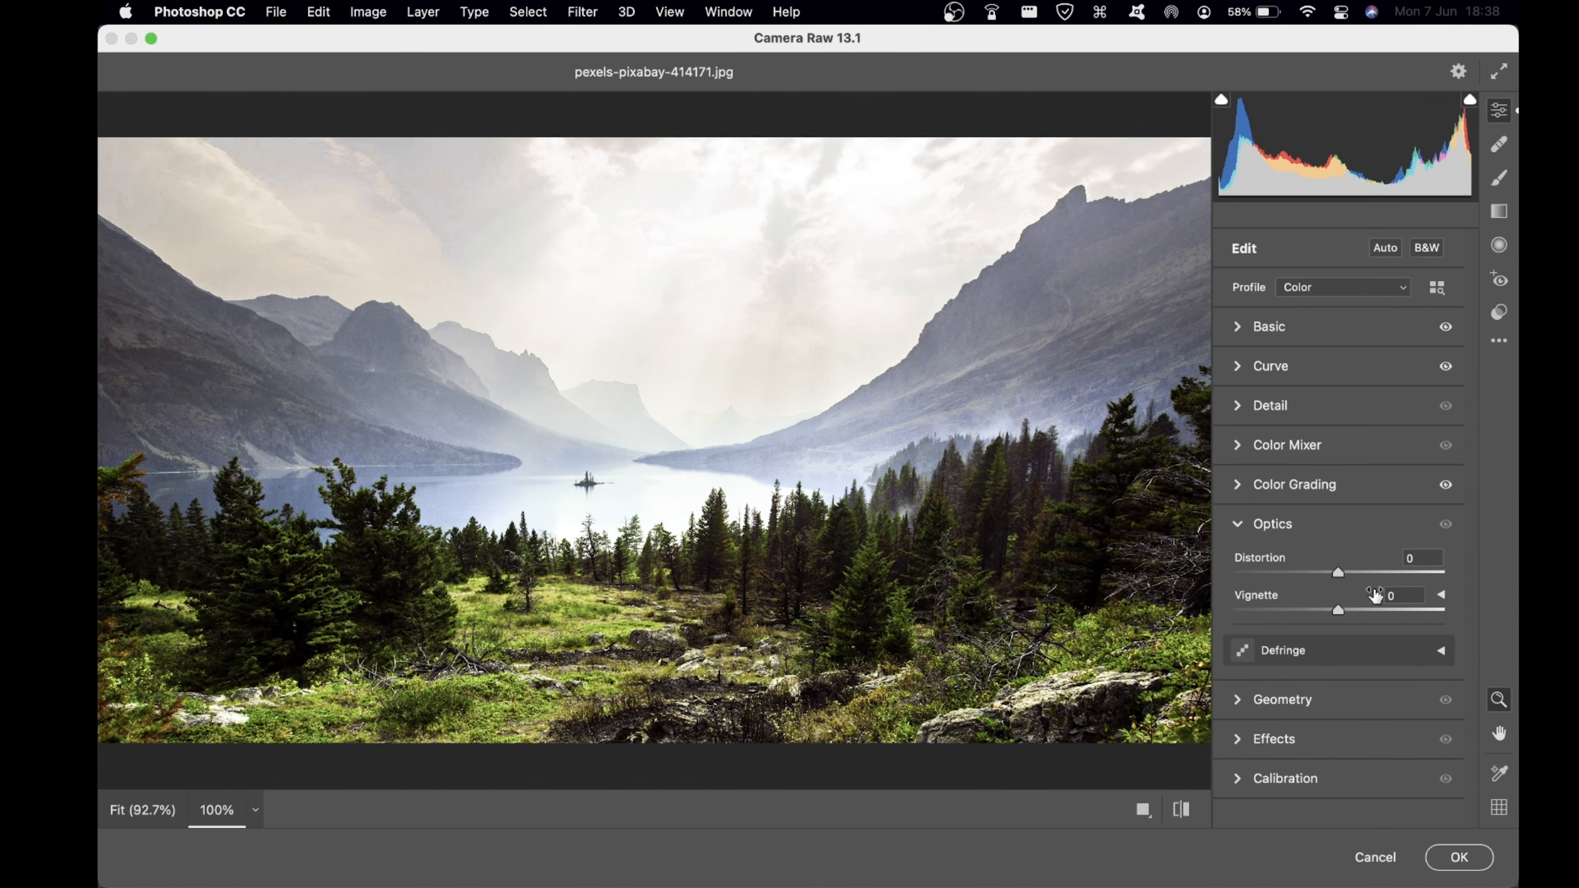
pyautogui.moveTo(1337, 615); pyautogui.dragTo(1312, 611)
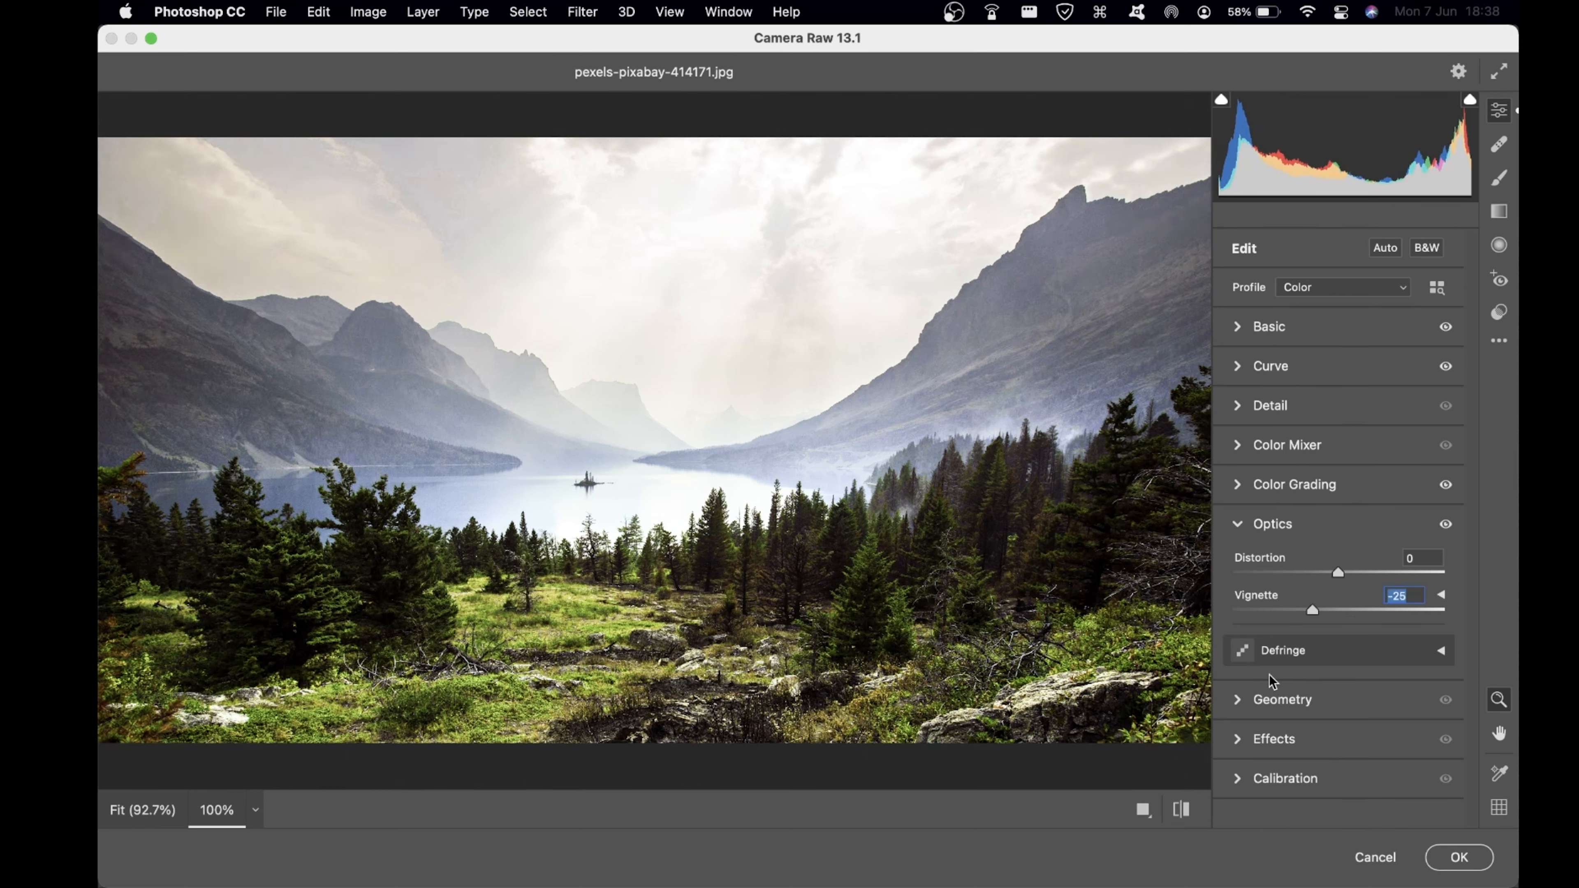
# Check the Geometry settings and set the Vignetting amount in Effects to -29
pyautogui.click(1243, 533)
pyautogui.click(1262, 562)
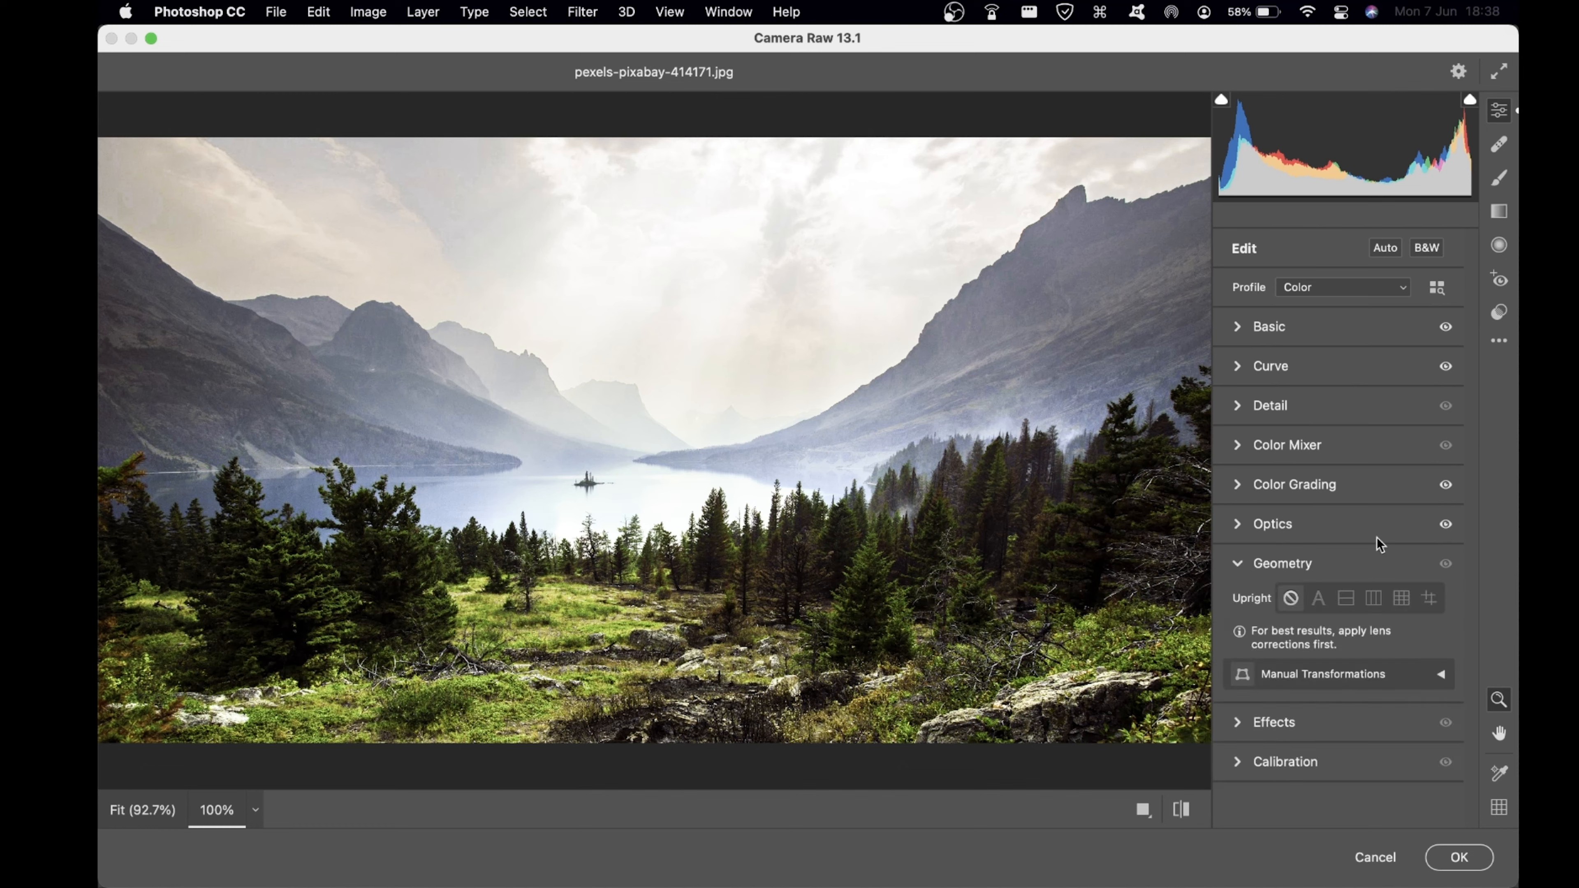
pyautogui.click(1243, 565)
pyautogui.click(1242, 606)
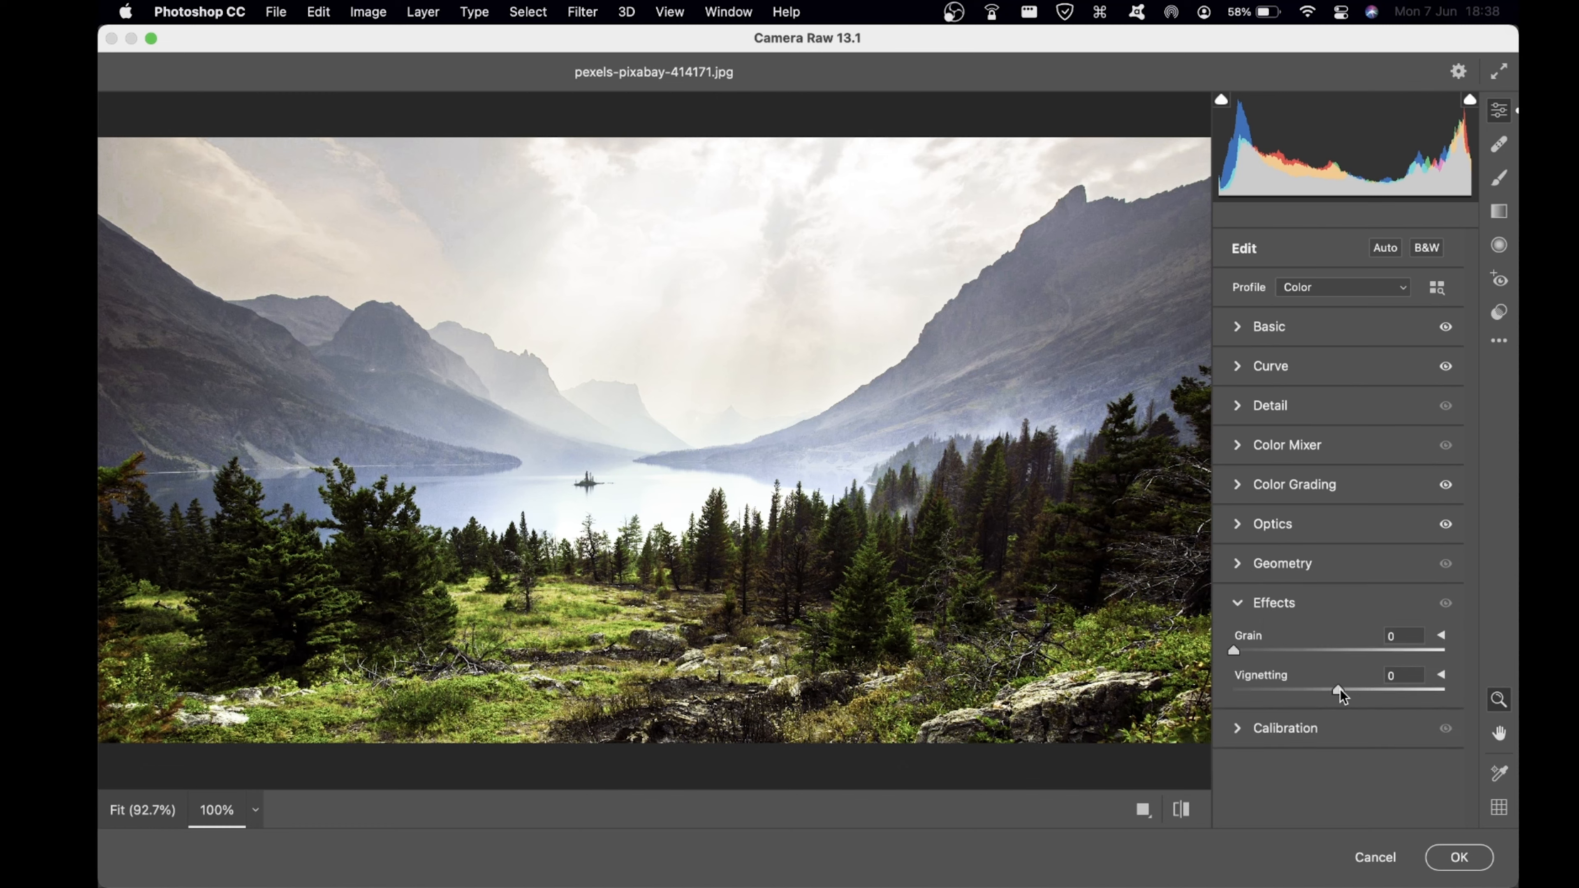
pyautogui.moveTo(1337, 690)
pyautogui.mouseDown()
pyautogui.moveTo(1403, 690)
pyautogui.moveTo(1308, 690)
pyautogui.mouseUp()
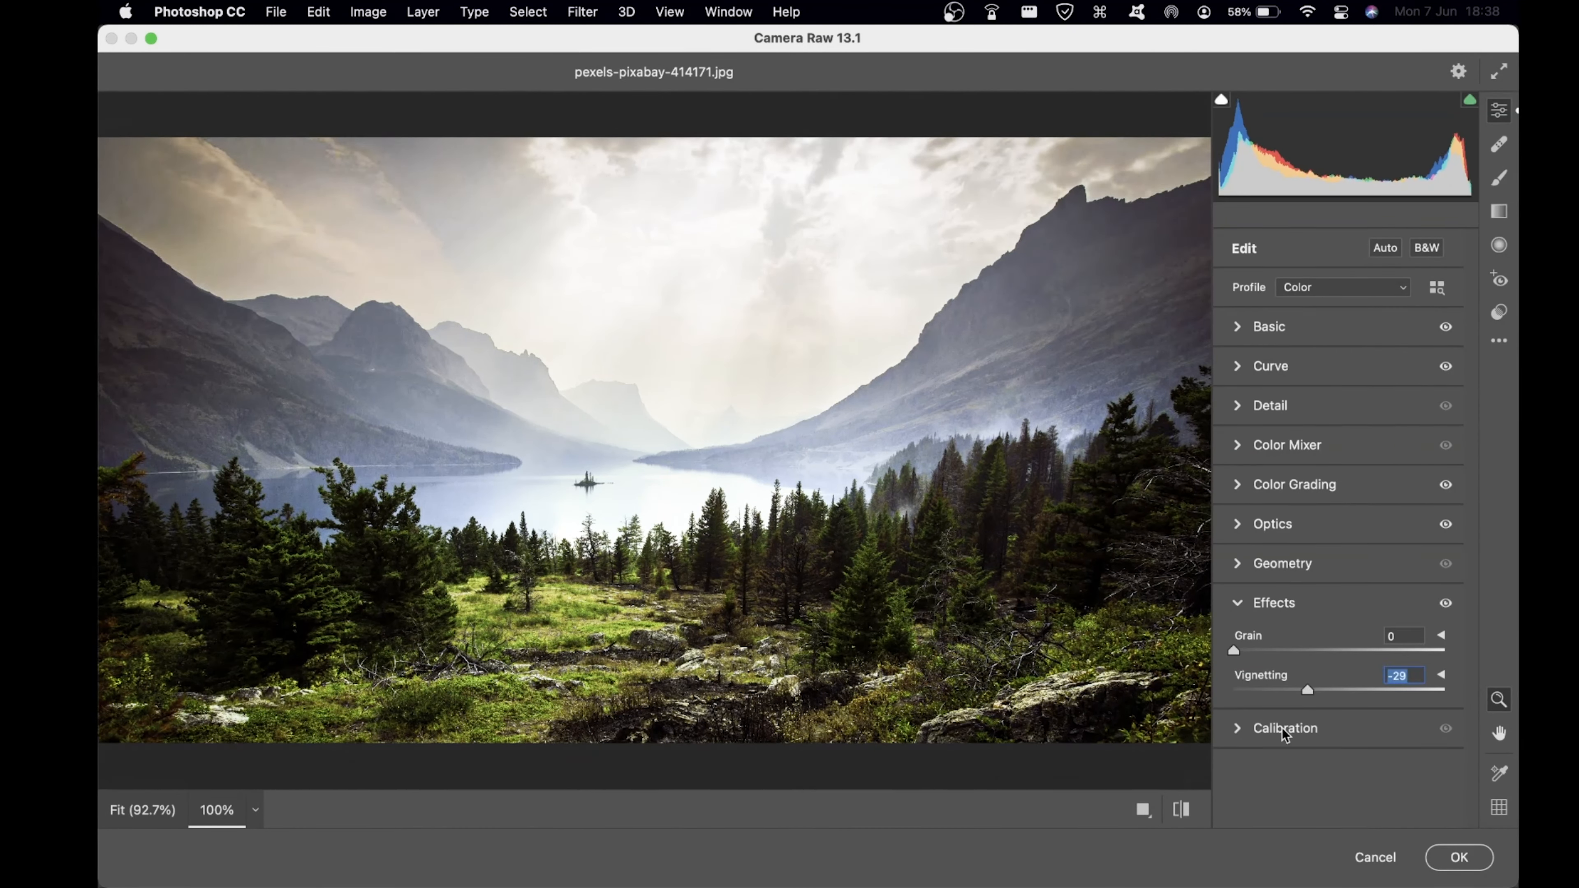
pyautogui.click(1238, 605)
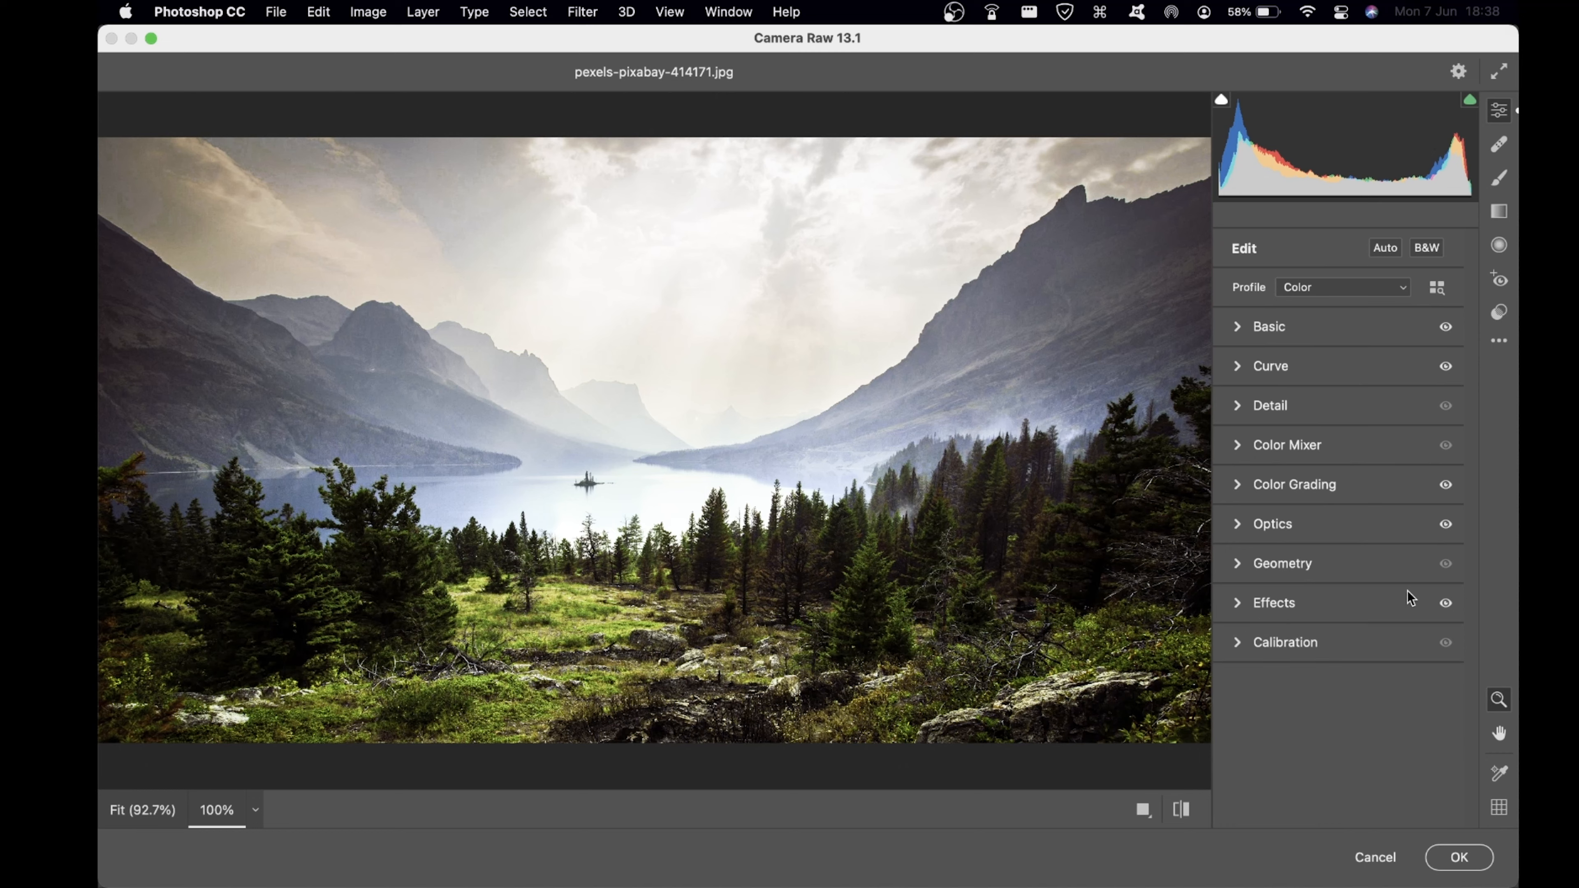
# Compare the graded photo with its default settings, and apply the Camera Raw grade to the layer
pyautogui.click(1246, 642)
pyautogui.click(1242, 429)
pyautogui.click(1188, 810)
pyautogui.click(1190, 811)
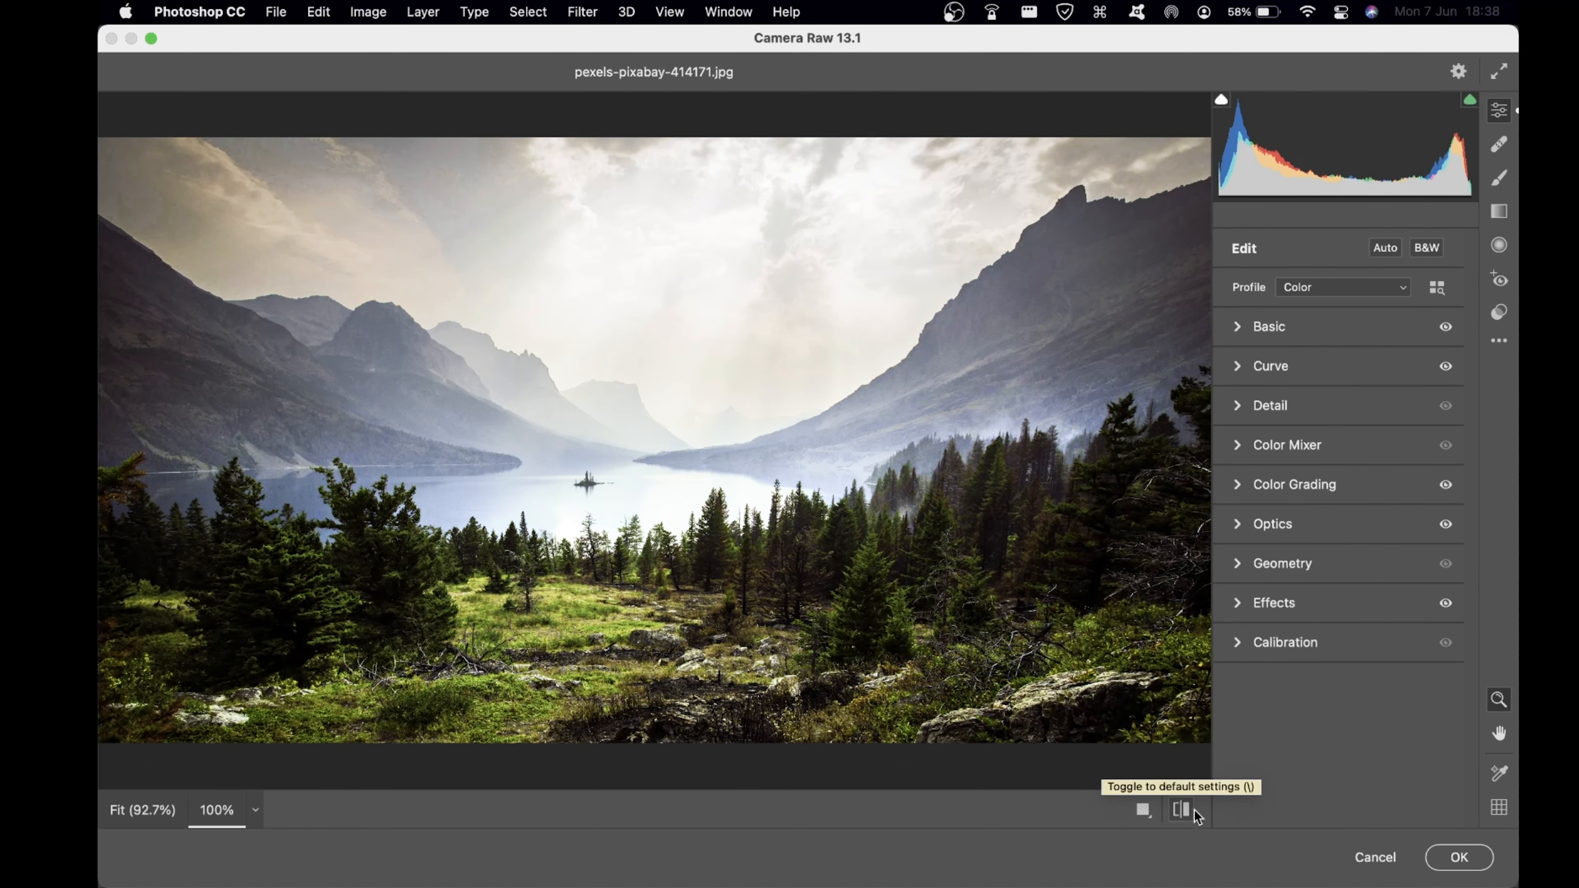
pyautogui.click(1190, 810)
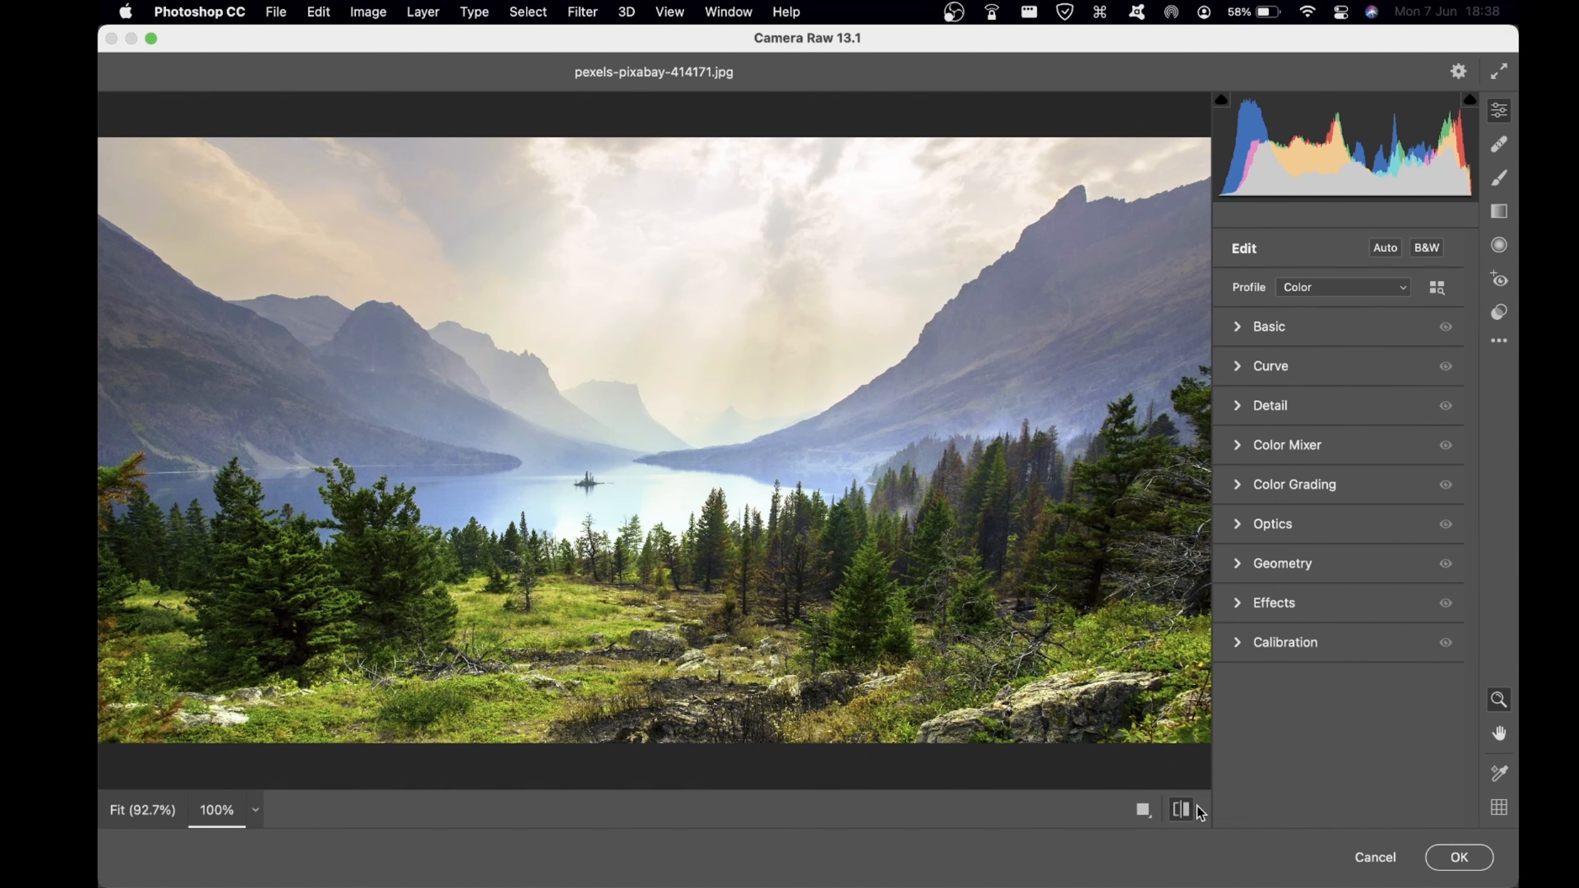
pyautogui.click(1187, 811)
pyautogui.click(1187, 811)
pyautogui.click(1190, 810)
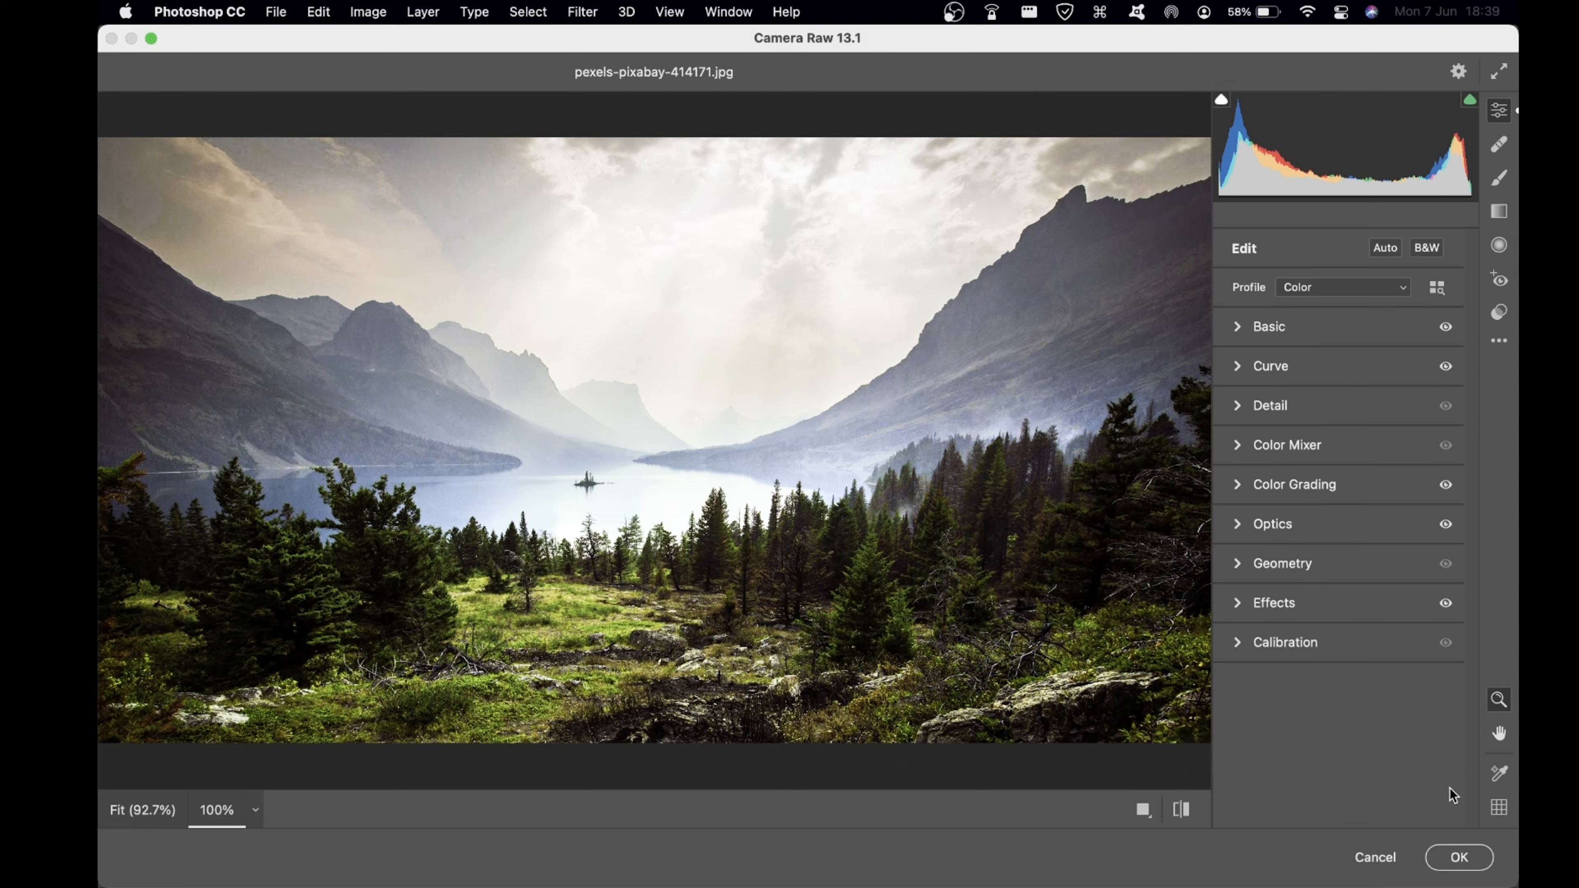
pyautogui.click(1460, 858)
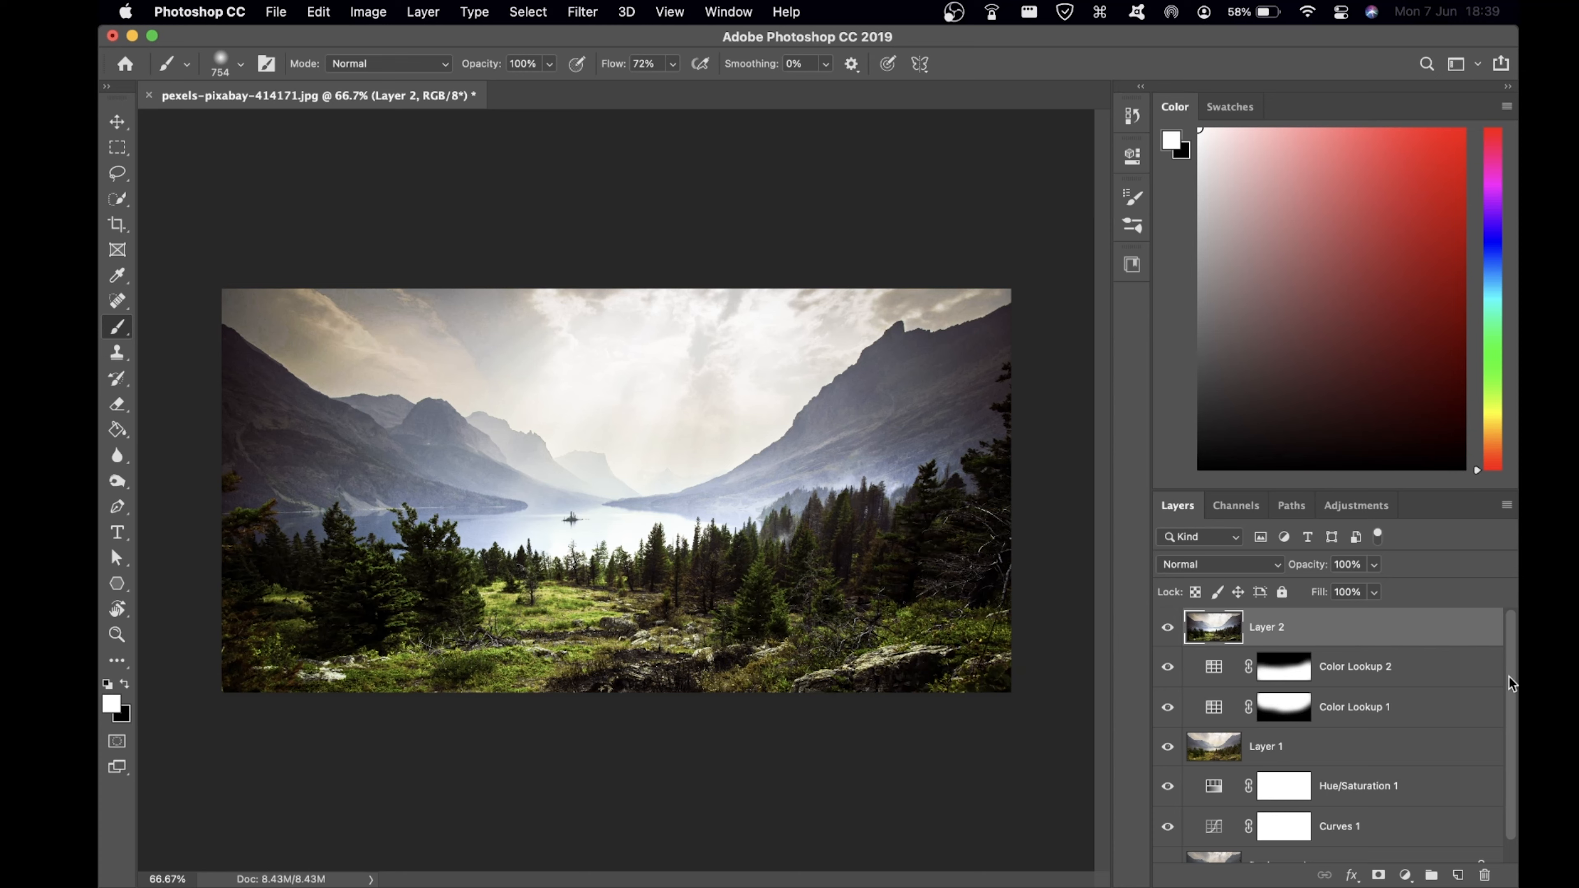
# Compare the photo with and without the top merged layer, and against the original Background layer alone
pyautogui.scroll(-1, 1504, 741)
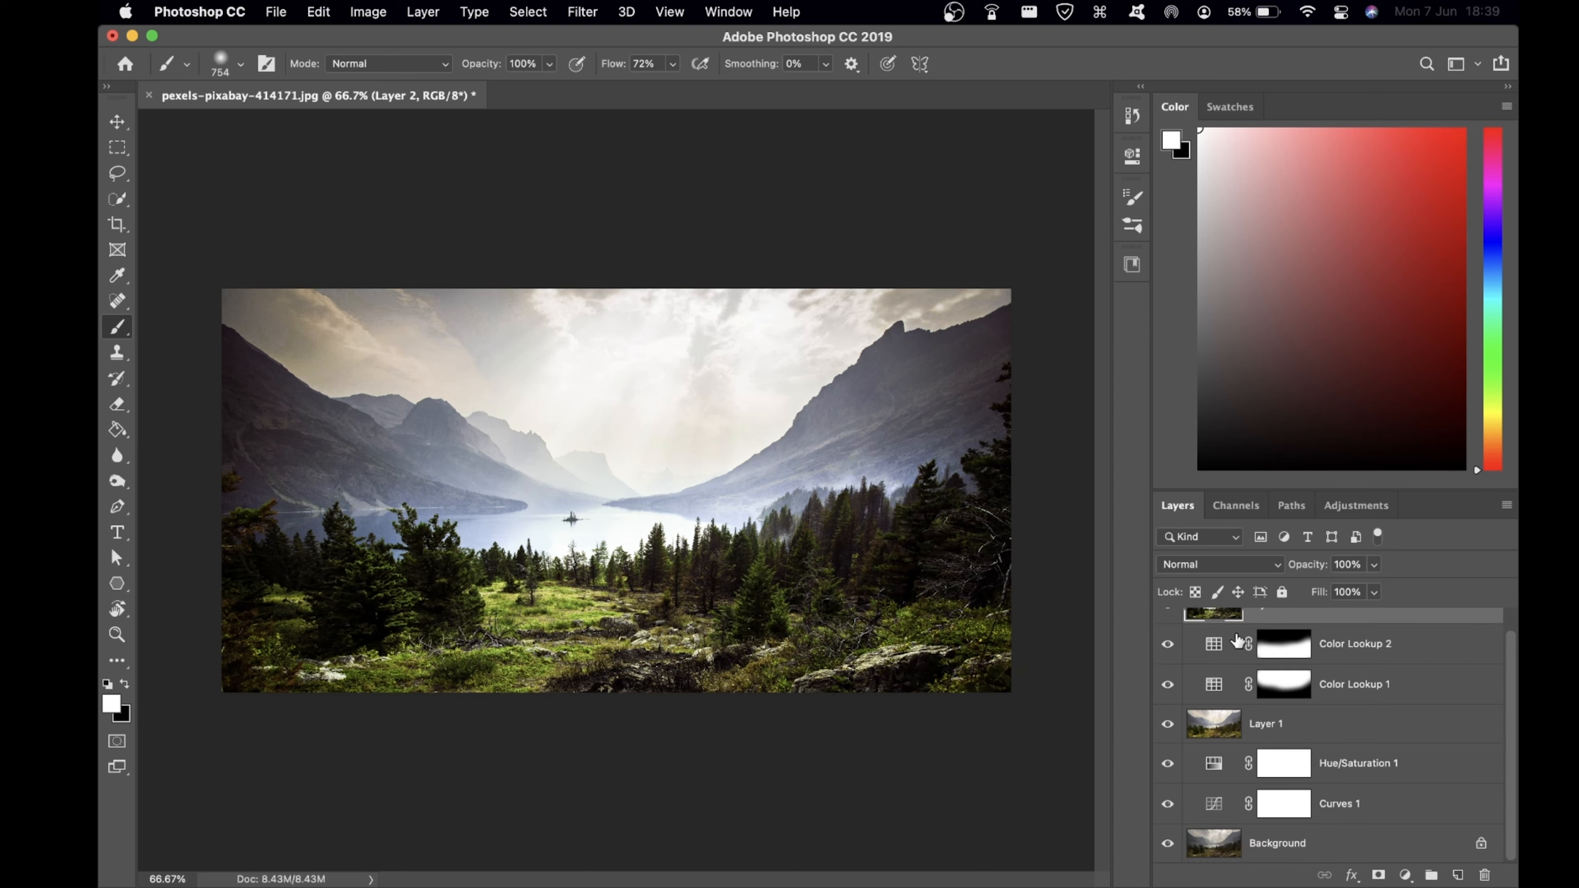
pyautogui.scroll(1, 1514, 707)
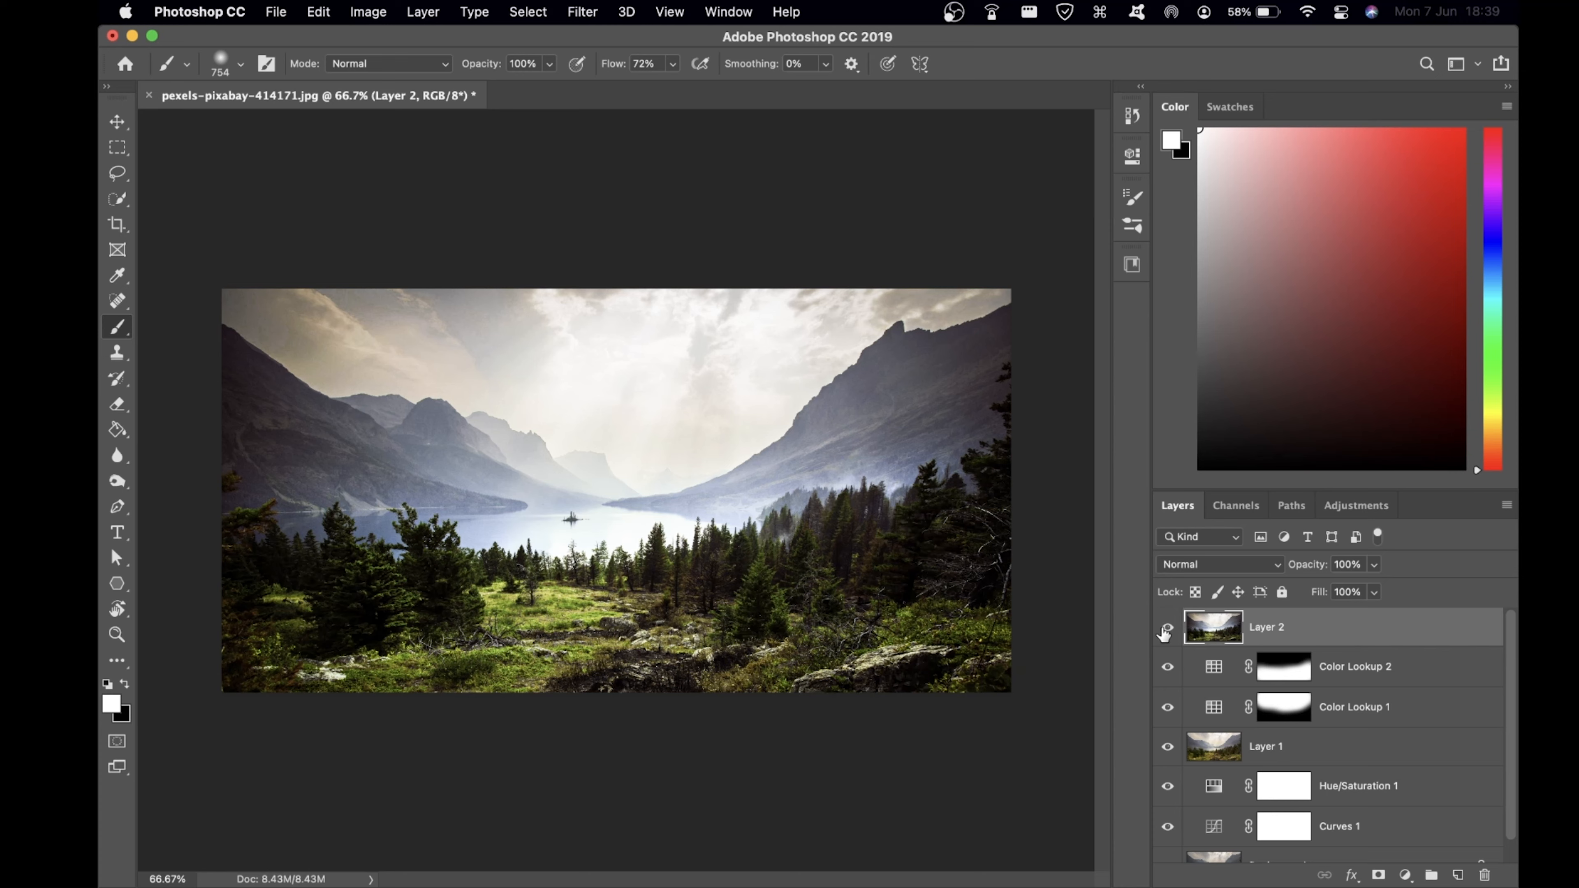
pyautogui.click(1168, 628)
pyautogui.click(1169, 629)
pyautogui.moveTo(1514, 713); pyautogui.dragTo(1514, 724)
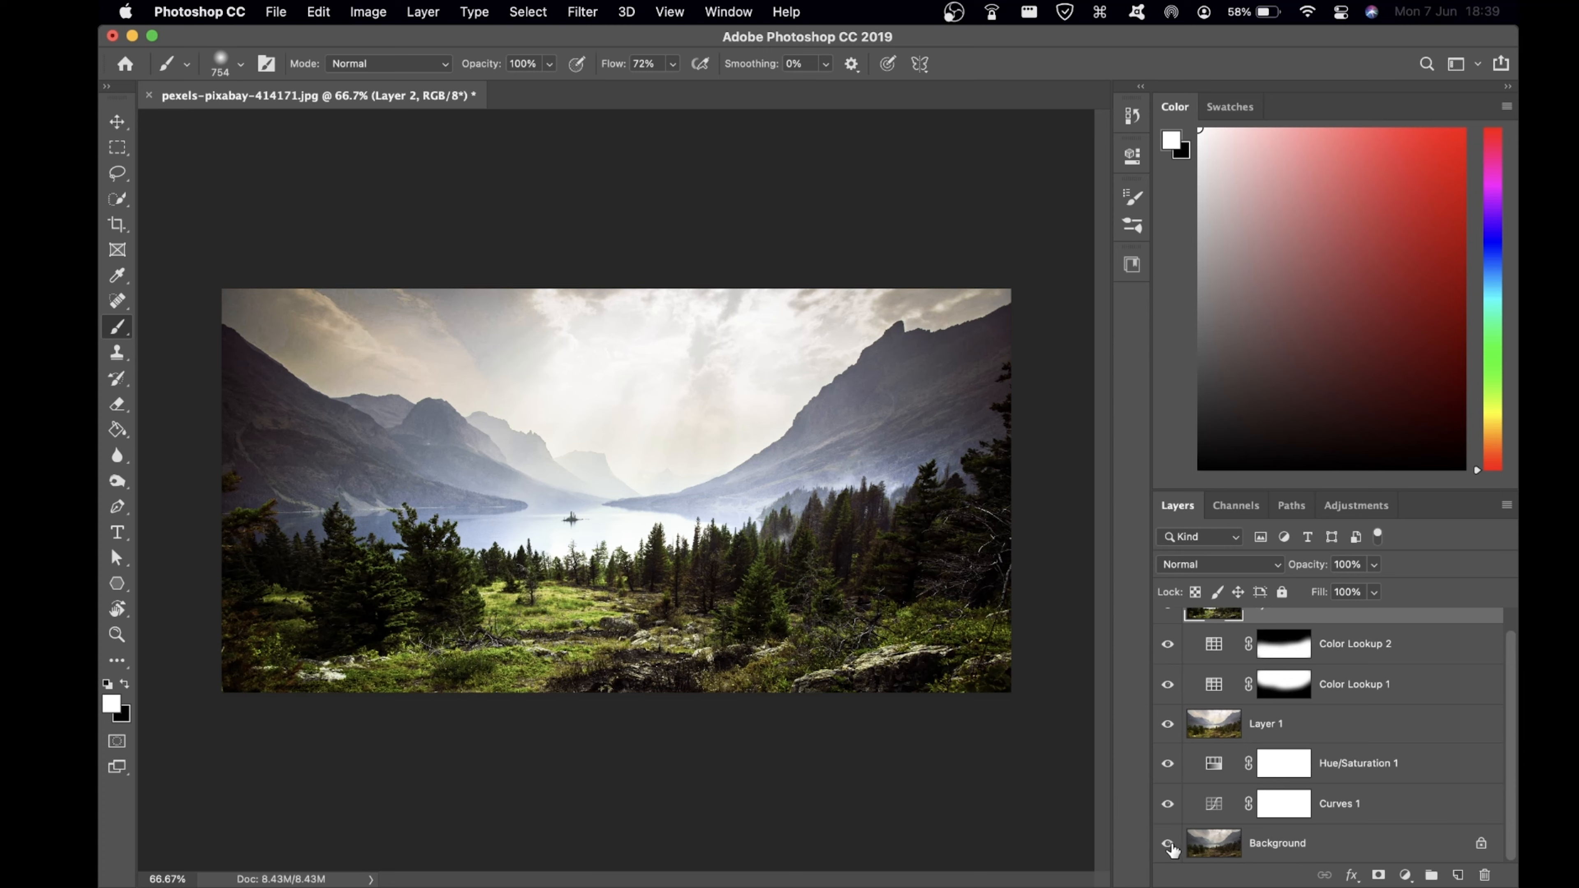
pyautogui.keyDown('alt'); pyautogui.click(1164, 845); pyautogui.keyUp('alt')
pyautogui.keyDown('alt'); pyautogui.click(1168, 844); pyautogui.keyUp('alt')
pyautogui.moveTo(1510, 783); pyautogui.dragTo(1513, 757)
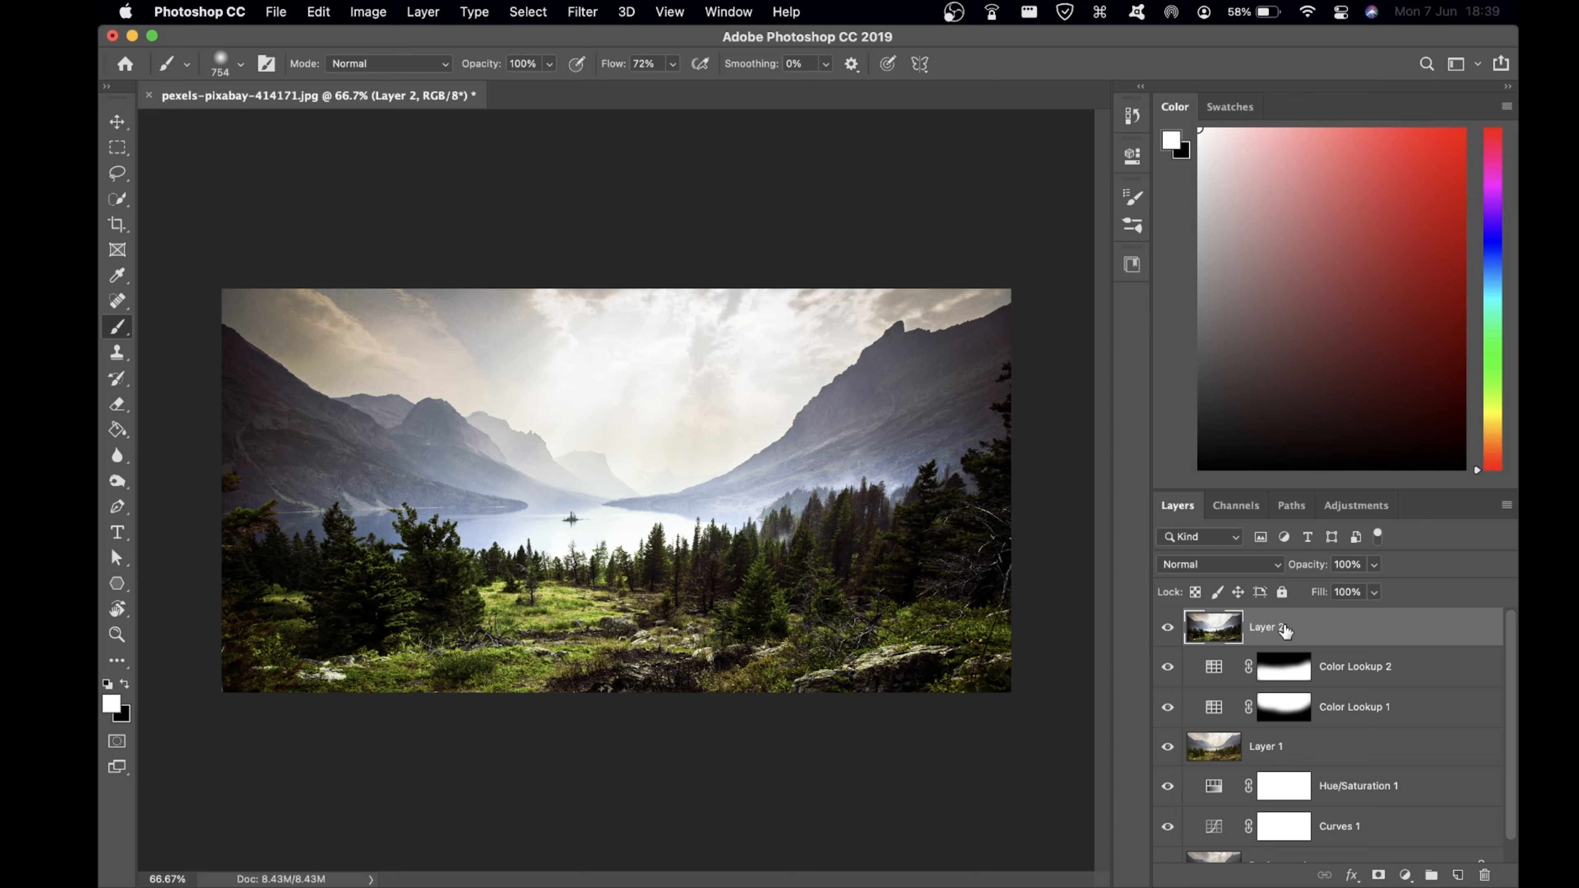
# Rename the top merged layer, Layer 2, as Camera Raw
pyautogui.doubleClick(1270, 627)
pyautogui.write('Camera')
pyautogui.press('Return')
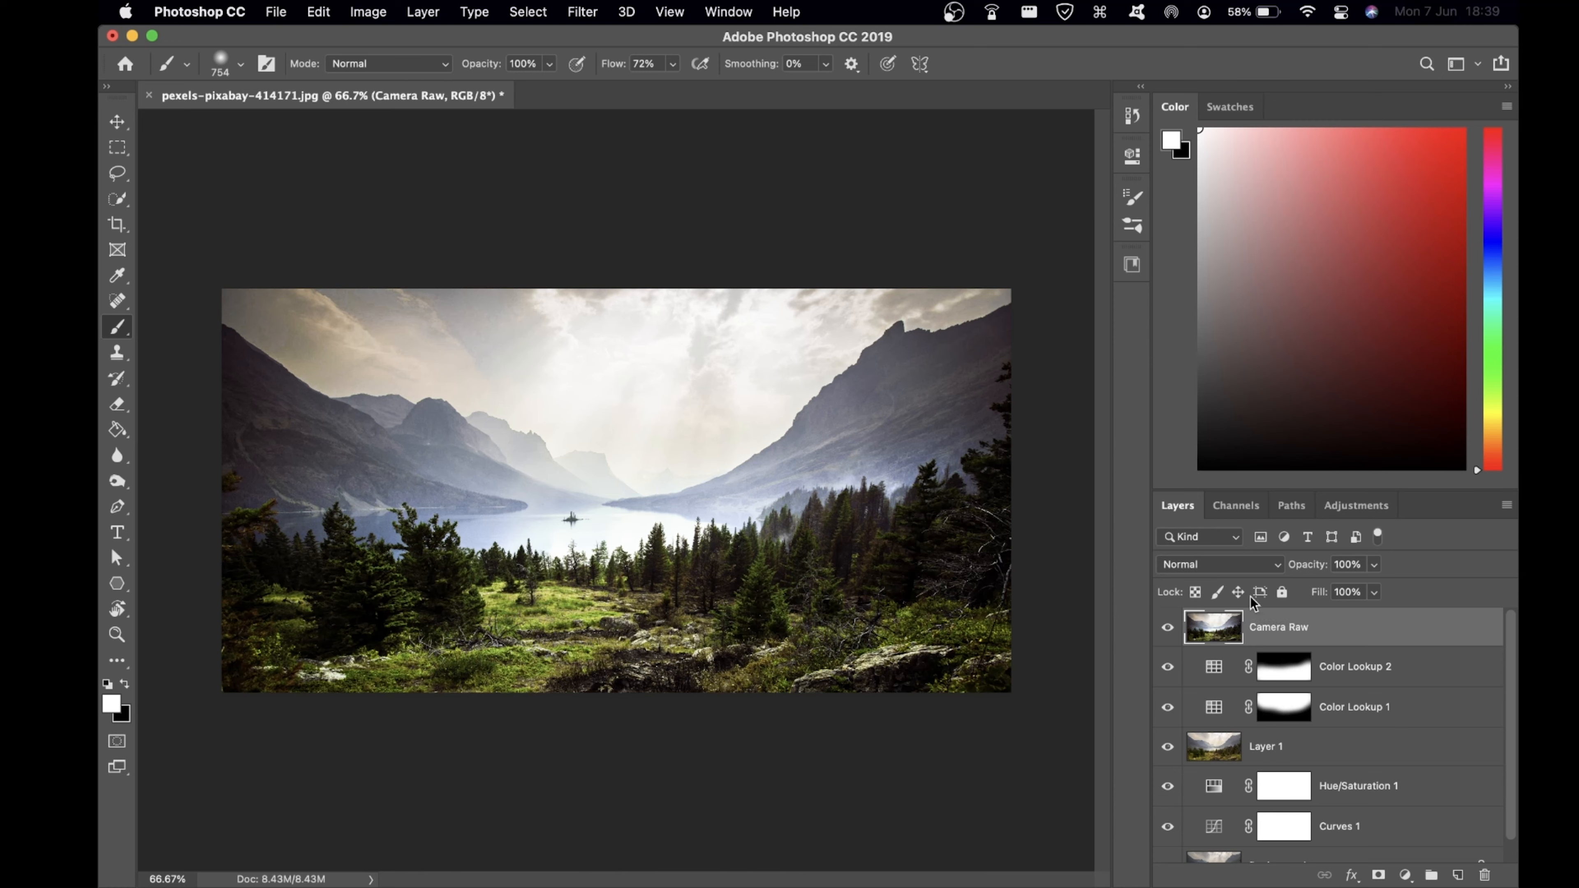
# Lower the Camera Raw layer's opacity to 78% and its fill to 70%, comparing the photo with and without the layer
pyautogui.moveTo(1321, 565); pyautogui.dragTo(1309, 598)
pyautogui.click(1167, 628)
pyautogui.click(1166, 628)
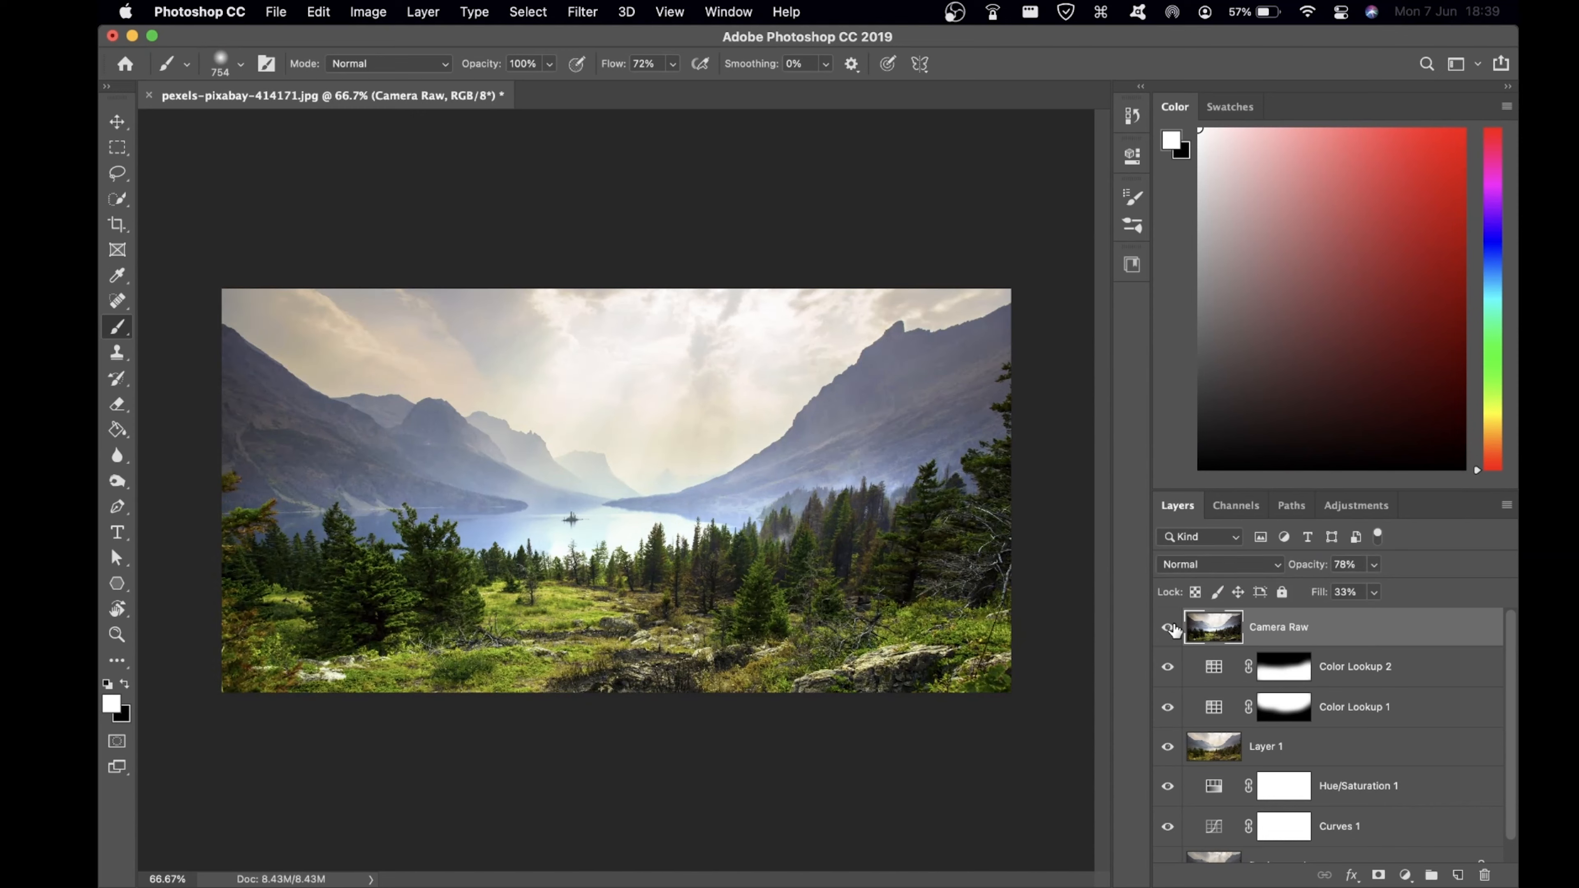
pyautogui.click(1167, 628)
pyautogui.click(1168, 628)
pyautogui.moveTo(1316, 597); pyautogui.dragTo(1341, 598)
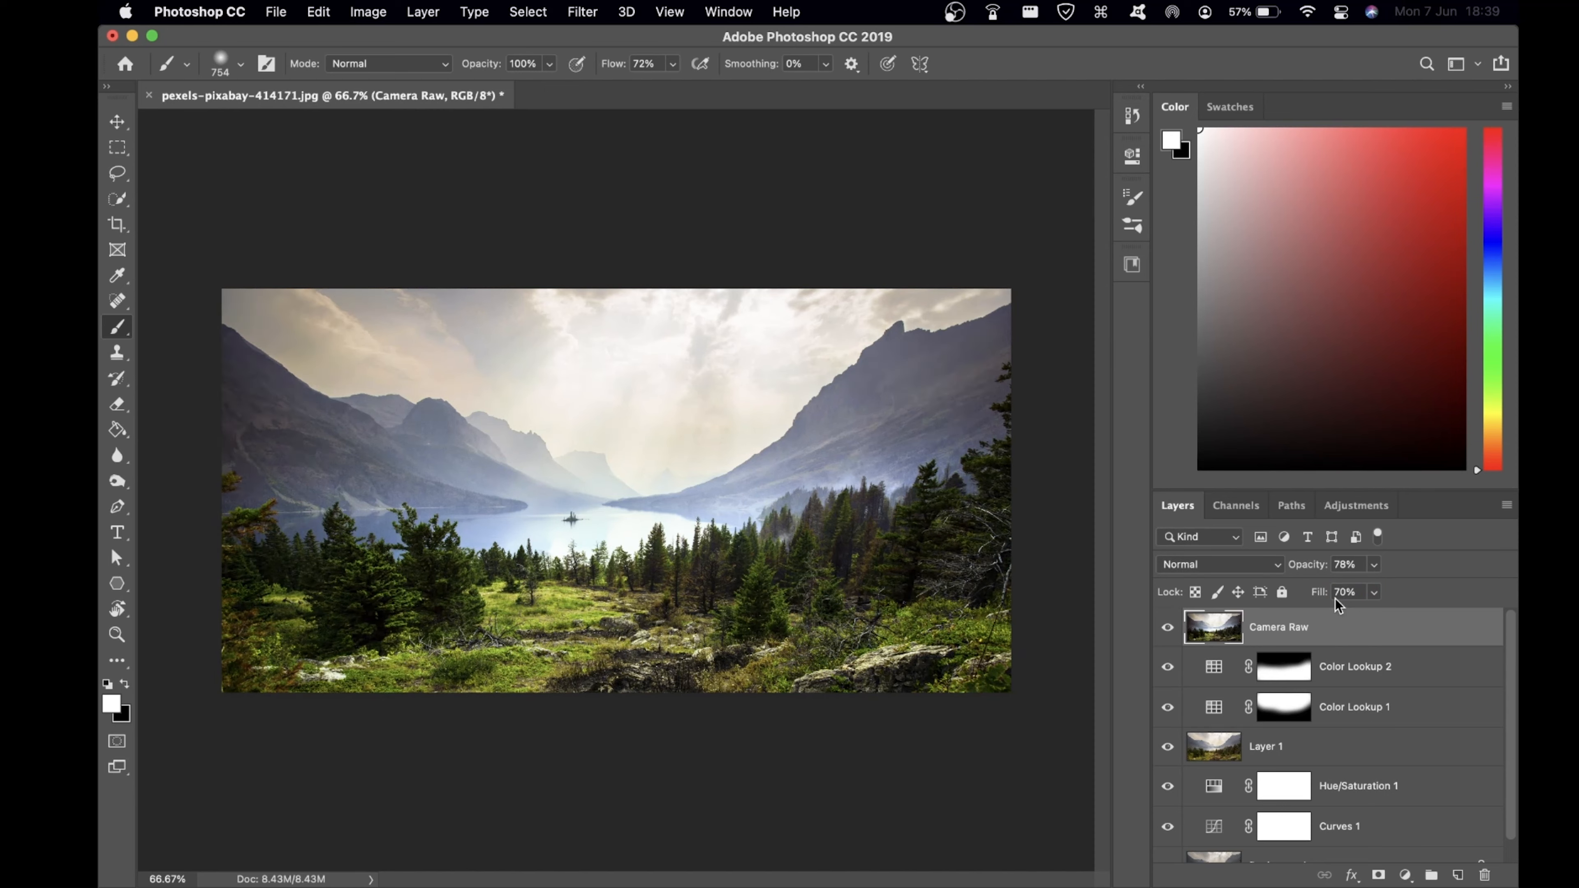
# Compare the photo with and without the Camera Raw layer again, and set the layer's opacity to 70%
pyautogui.click(1168, 627)
pyautogui.click(1168, 627)
pyautogui.click(1336, 564)
pyautogui.write('70')
pyautogui.moveTo(1514, 712)
pyautogui.mouseDown()
pyautogui.moveTo(1511, 774)
pyautogui.moveTo(1515, 683)
pyautogui.mouseUp()
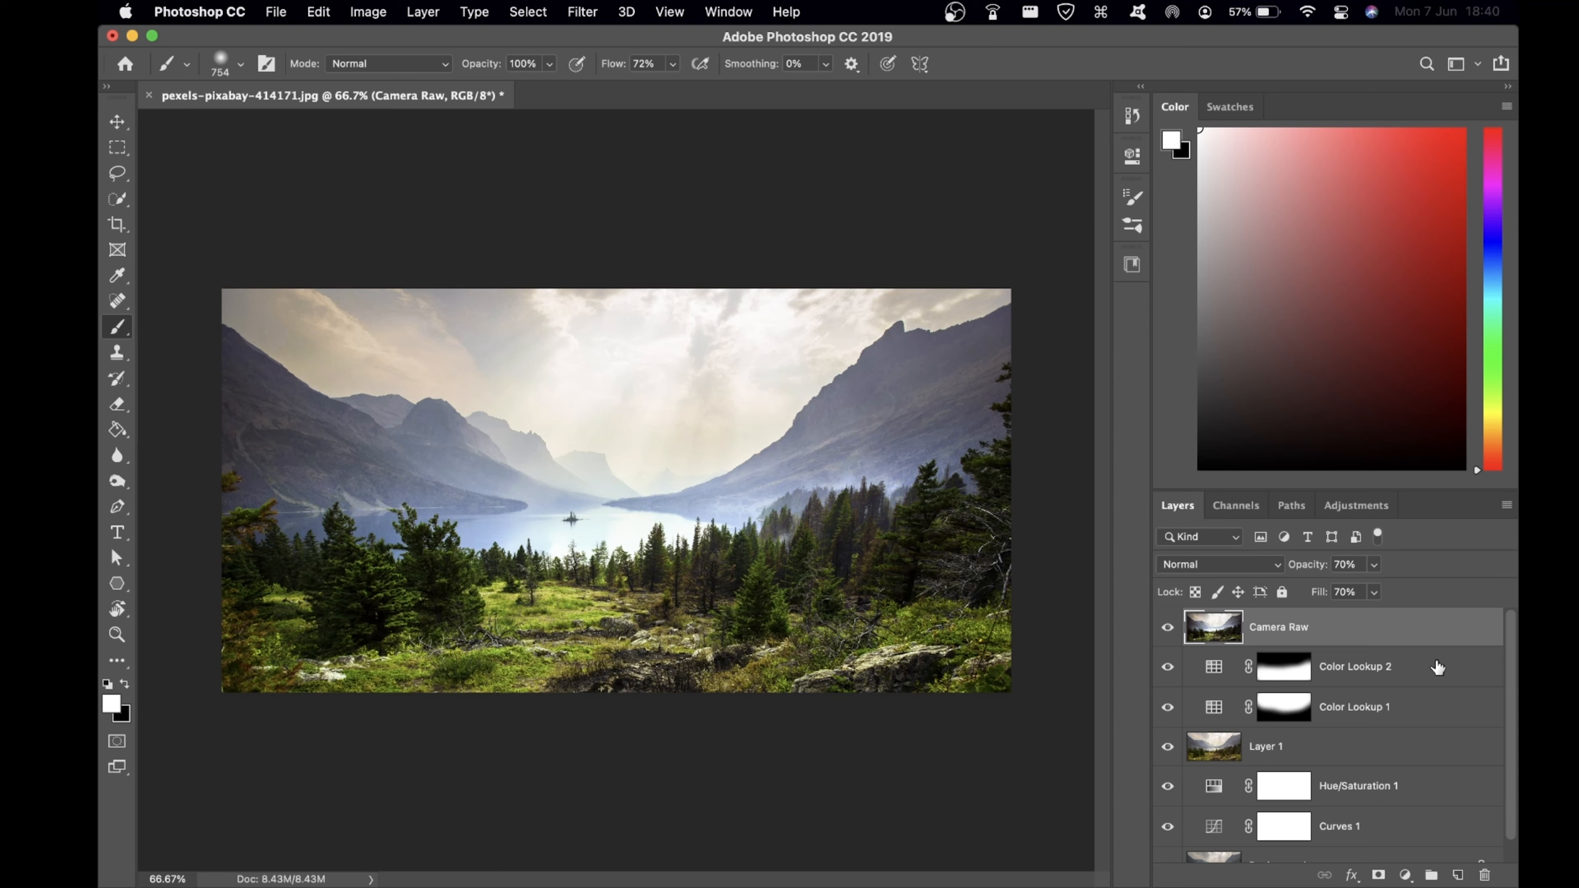